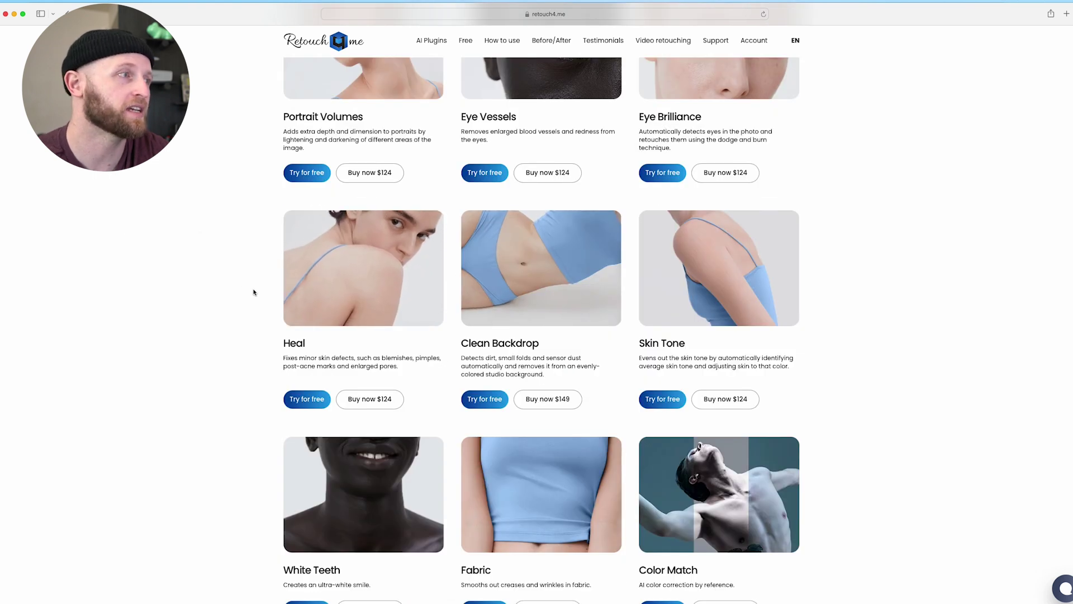
Step: Browse the AI retouching plugins offered on retouch4.me
scroll(252, 269, "up", 3)
scroll(252, 269, "up", 2)
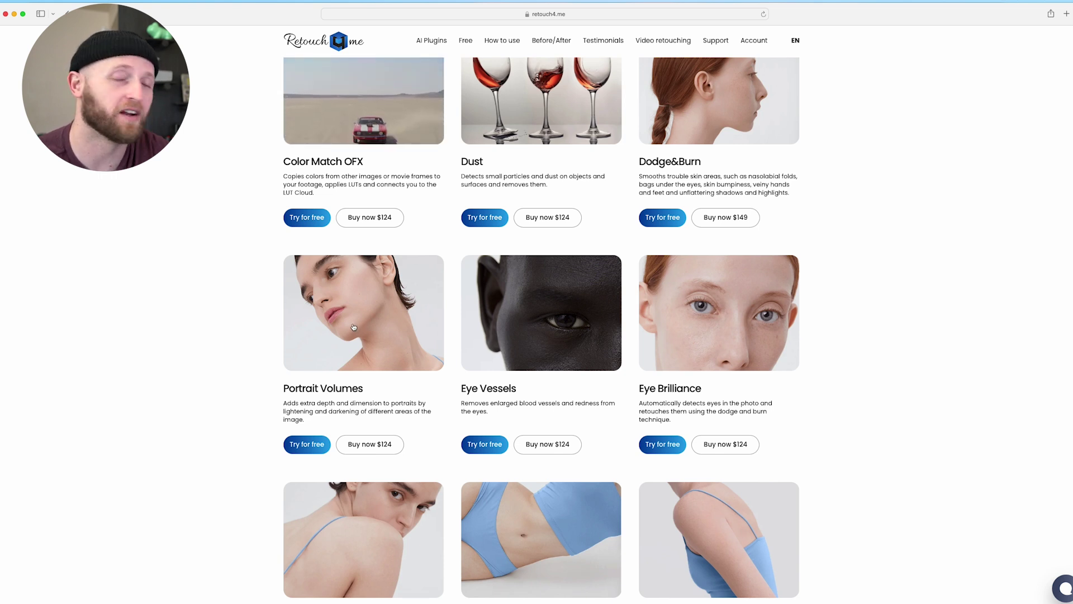
scroll(353, 327, "down", 15)
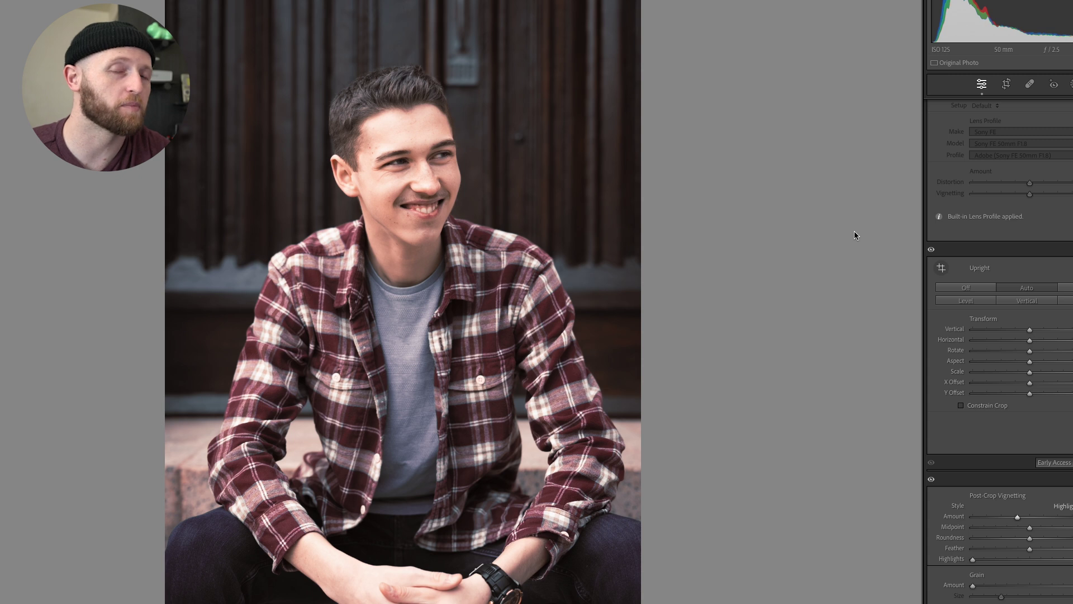
Step: Weaken the post-crop vignette slightly and send the portrait from Lightroom to Adobe Photoshop 2024 for editing
left_click_drag(1017, 516, 1021, 519)
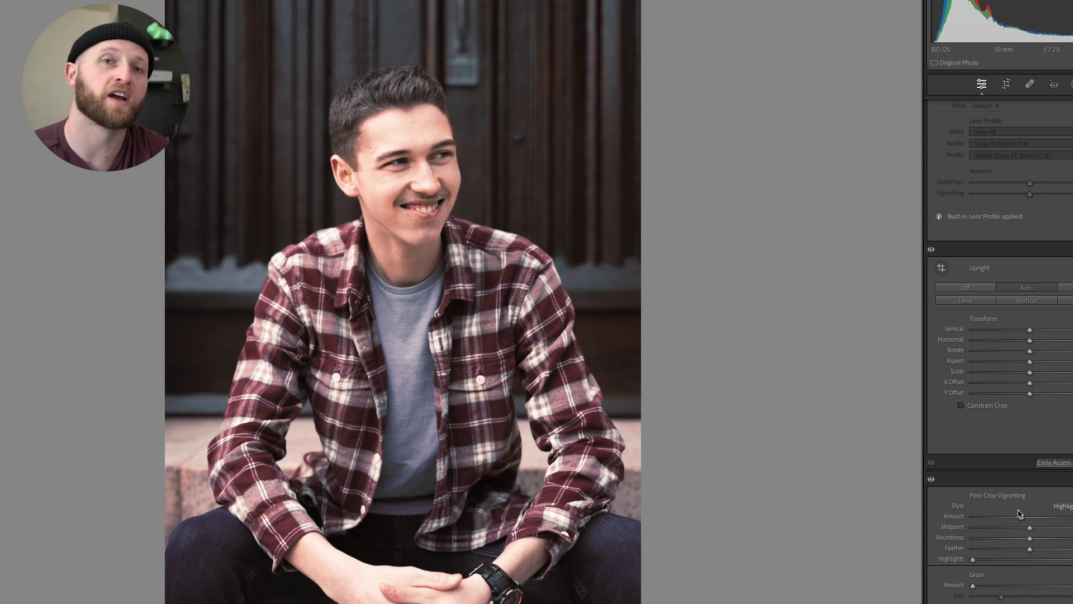
right_click(214, 53)
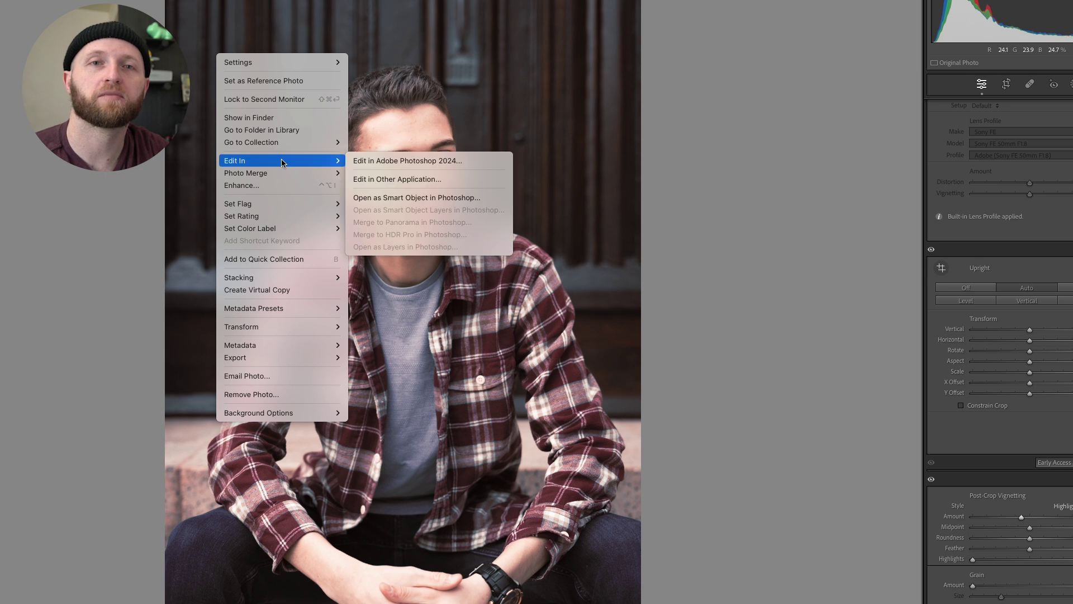
left_click(124, 197)
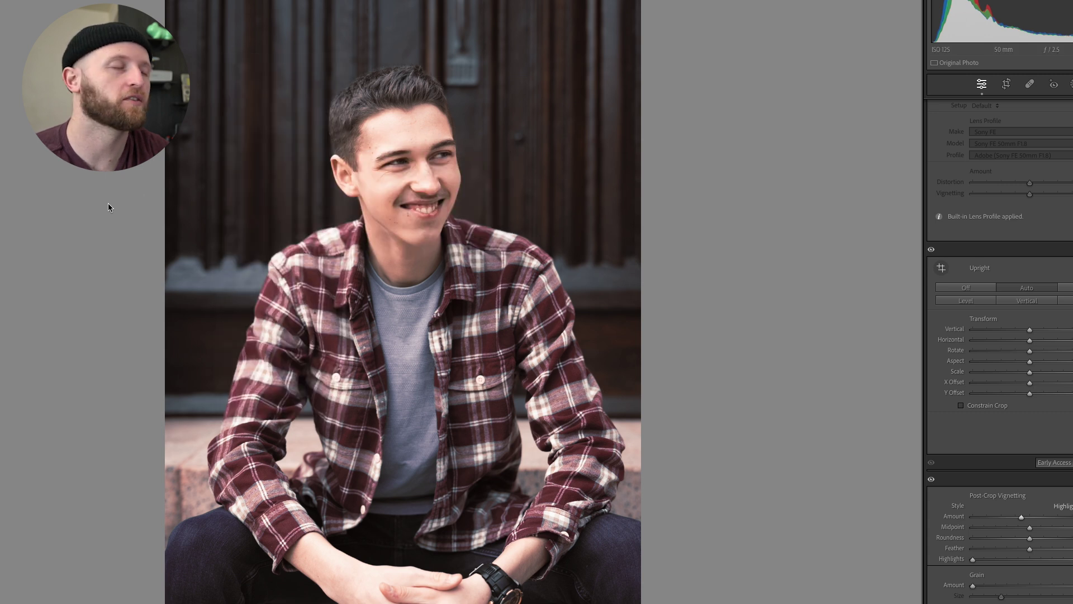
right_click(313, 121)
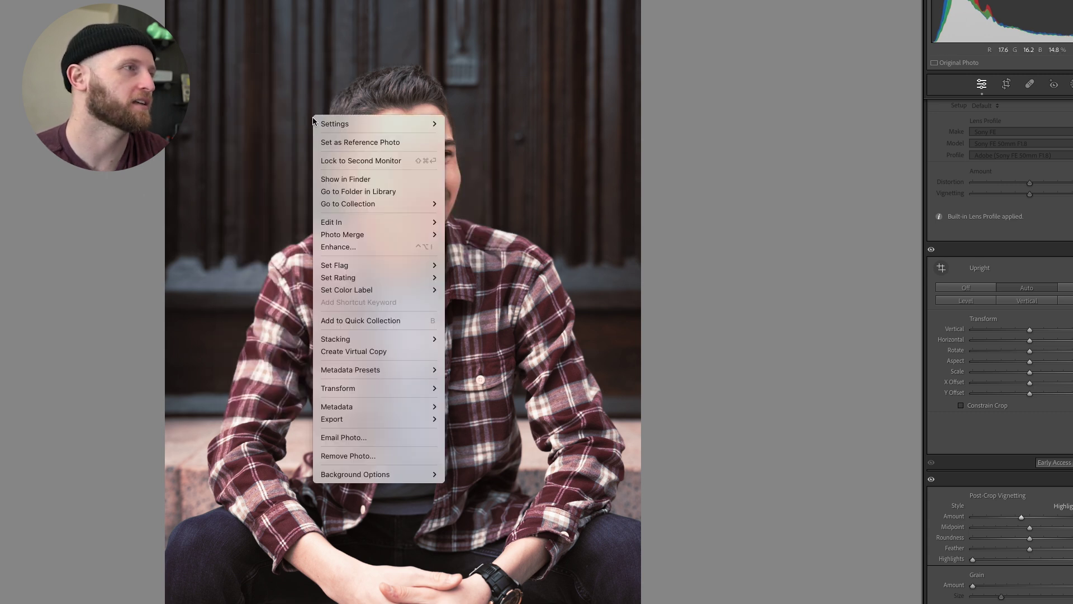
mouse_move(349, 222)
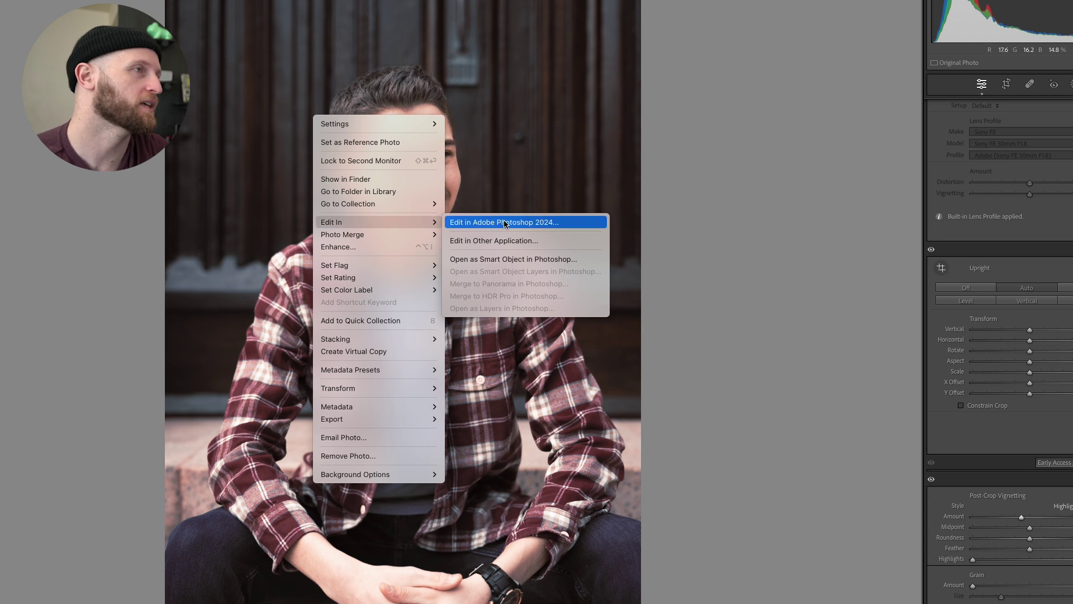
left_click(504, 223)
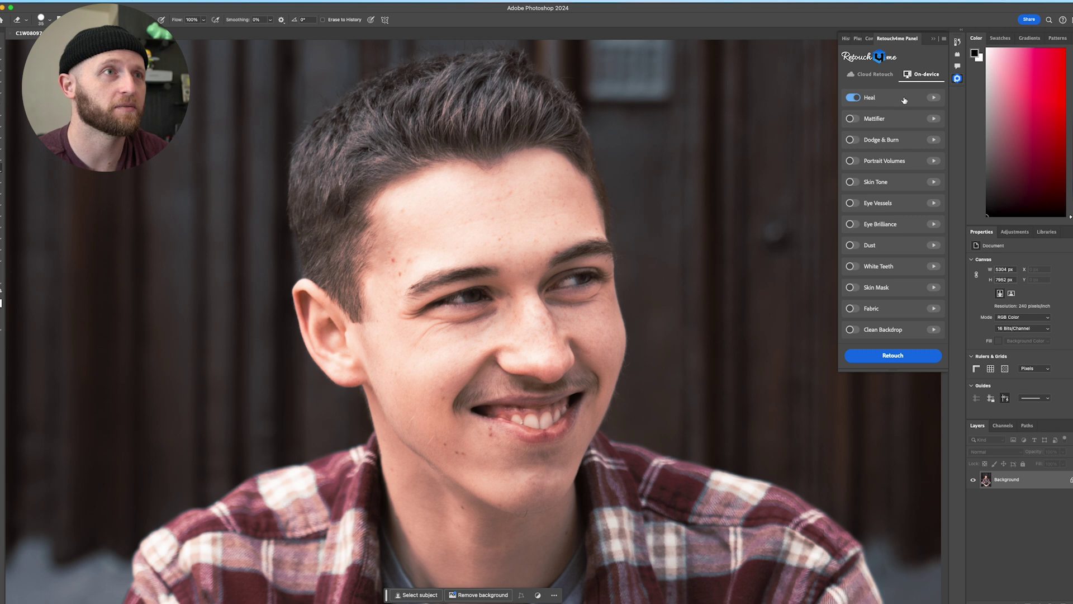
Step: Run the on-device Heal retouch on the portrait and compare the Heal layer with the original
left_click(934, 99)
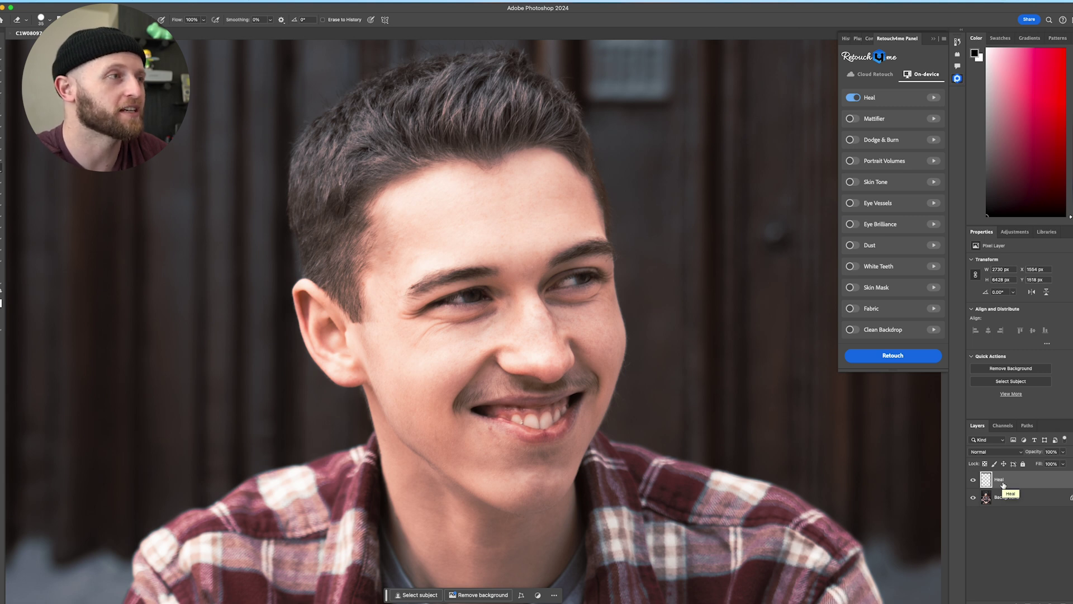
left_click(973, 479)
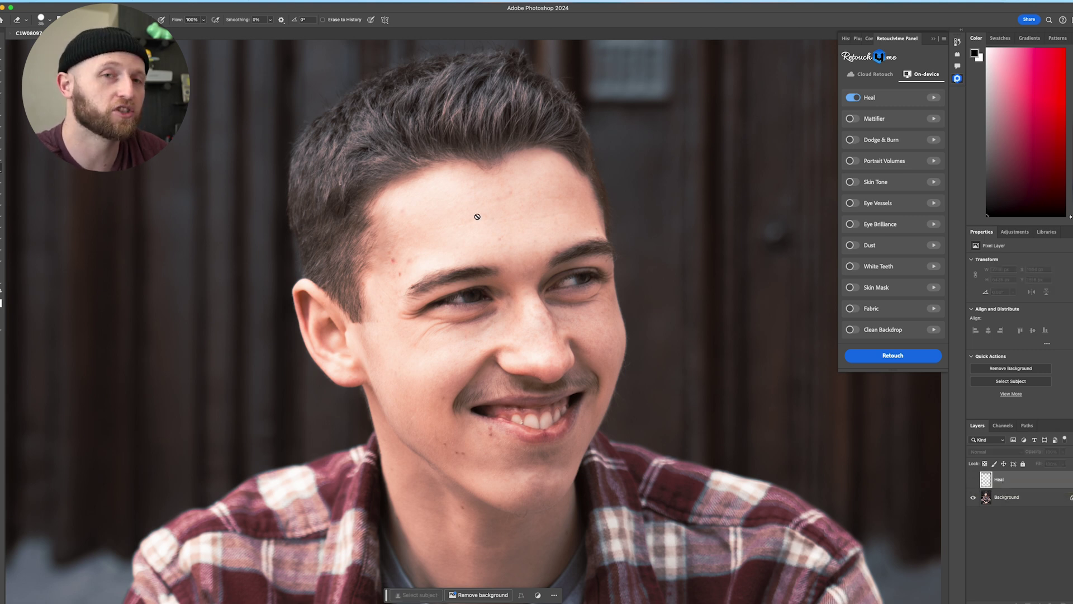
left_click(973, 481)
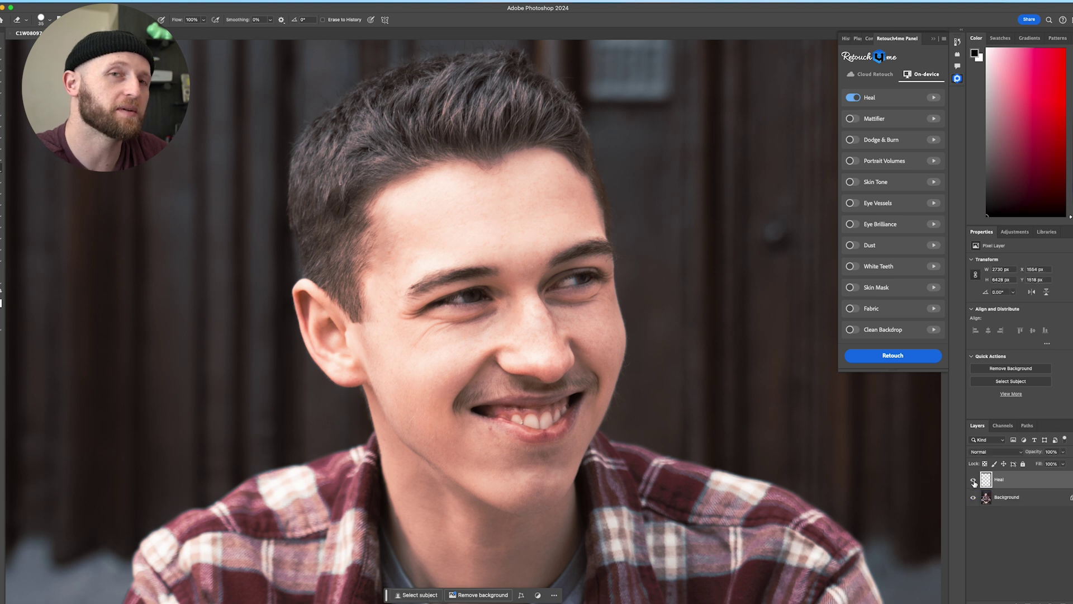
Step: Try the Heal layer at 47% opacity, restore it to 100%, and compare it with the original
left_click(1062, 452)
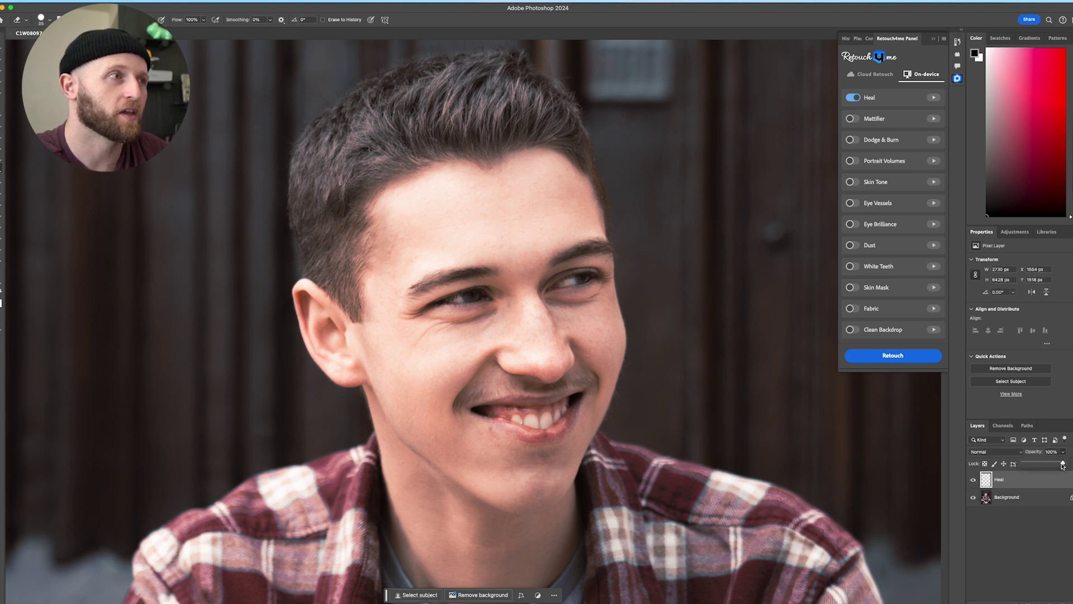
mouse_move(1062, 464)
left_mouse_down()
mouse_move(1013, 471)
mouse_move(1042, 469)
left_mouse_up()
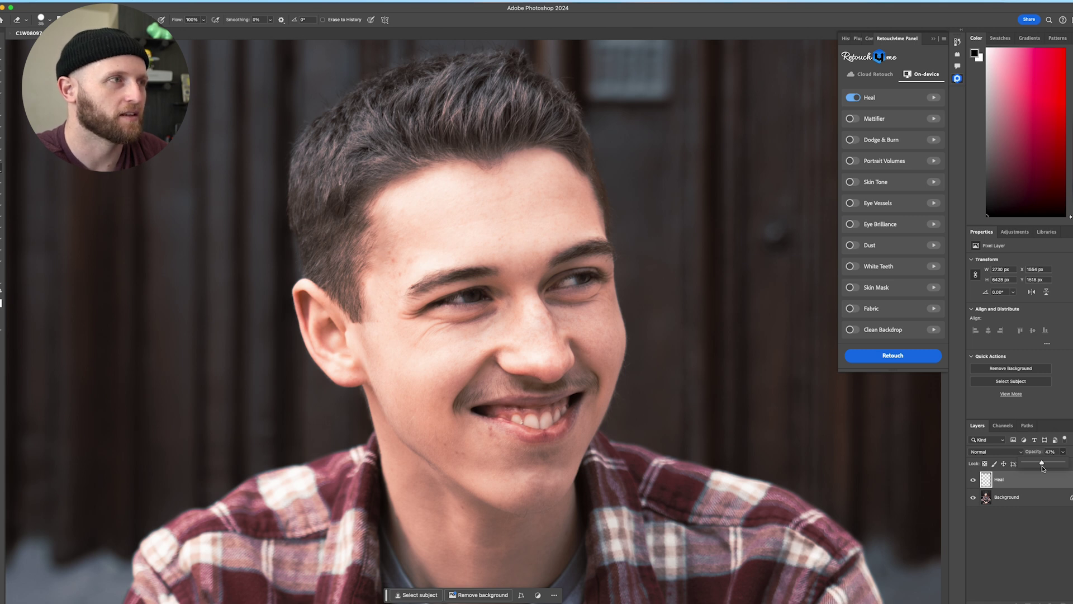
left_click_drag(1043, 468, 1063, 468)
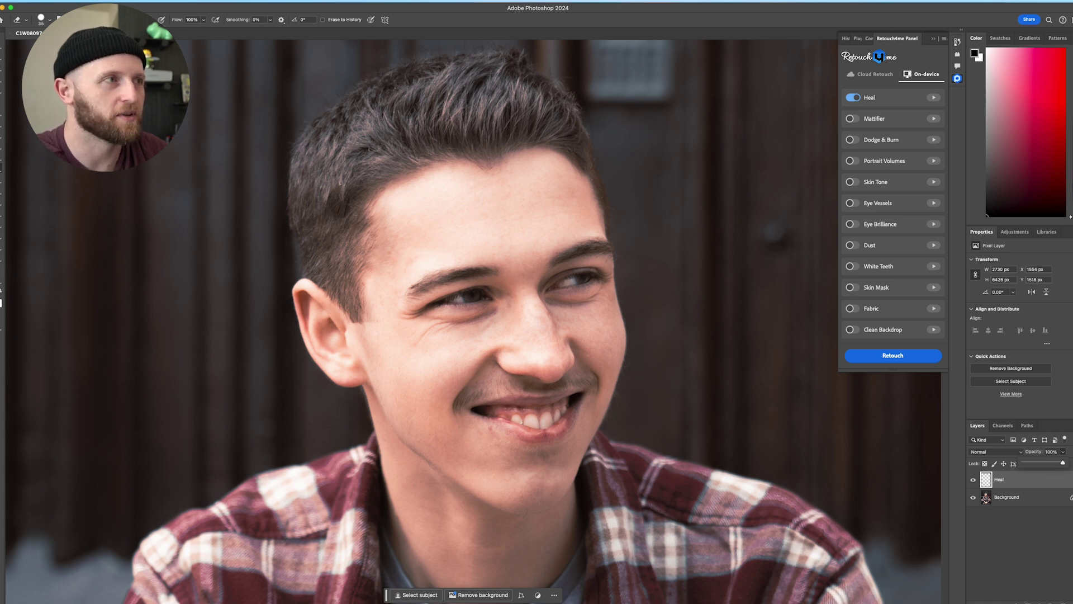
left_click(974, 480)
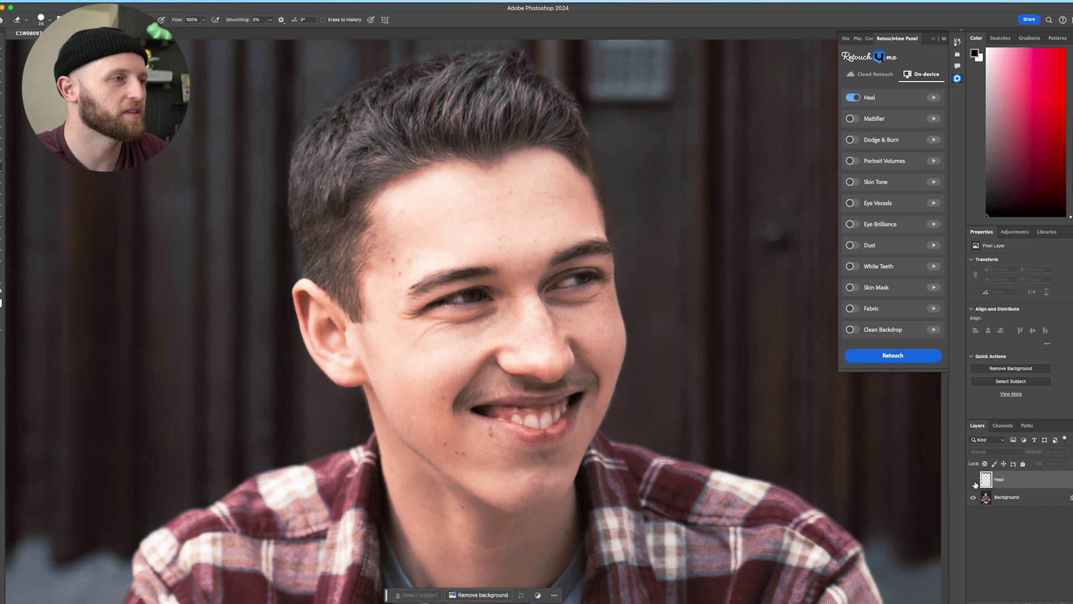
left_click(973, 481)
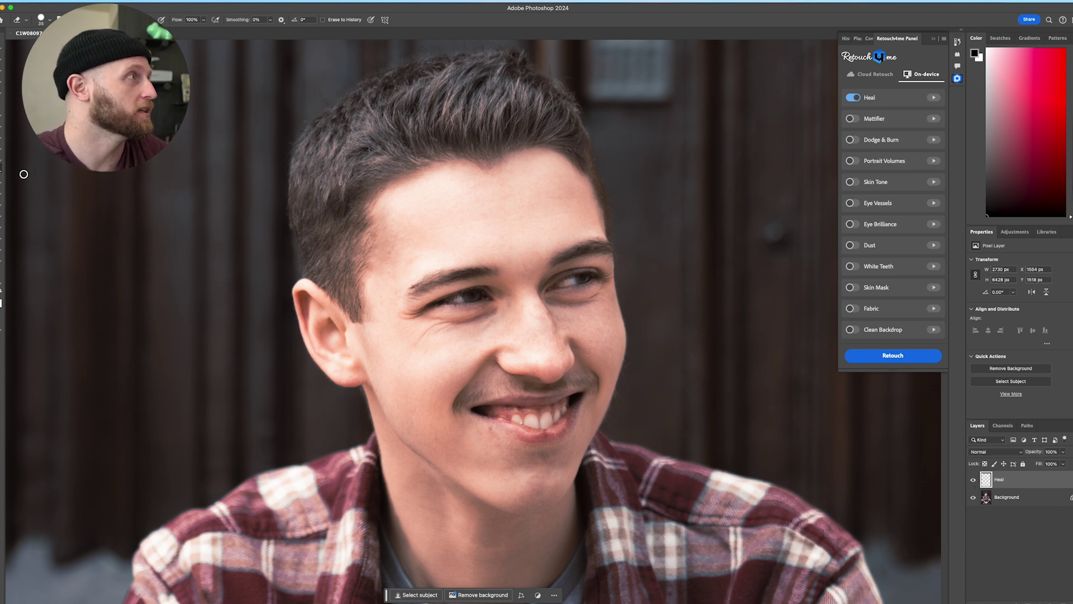
Step: Adjust the eraser brush and erase the Heal layer over the neck and chin moles, checking against the original
left_click(49, 20)
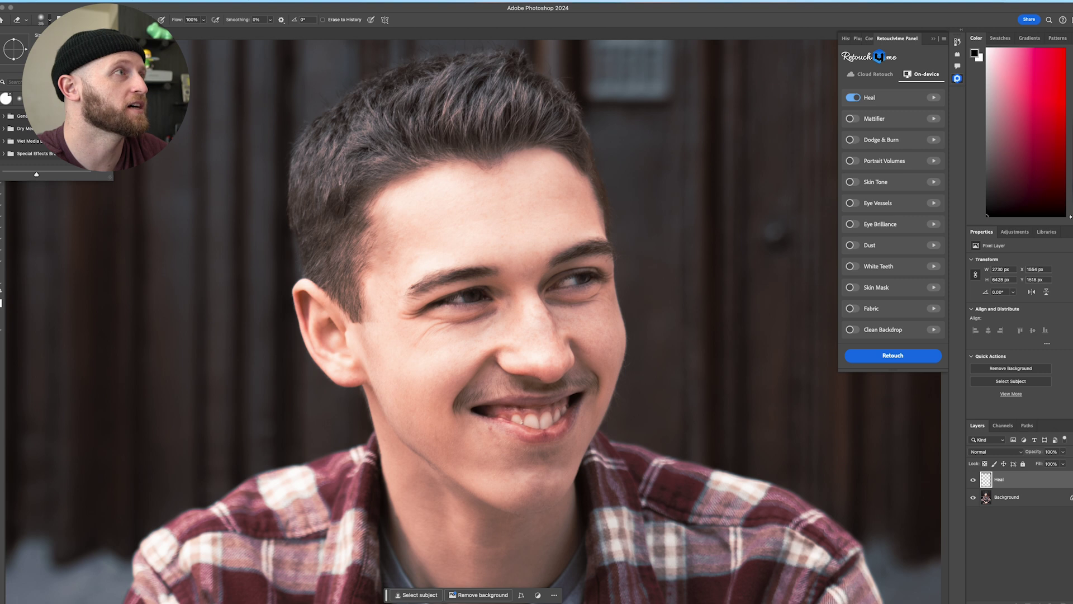
key("Escape")
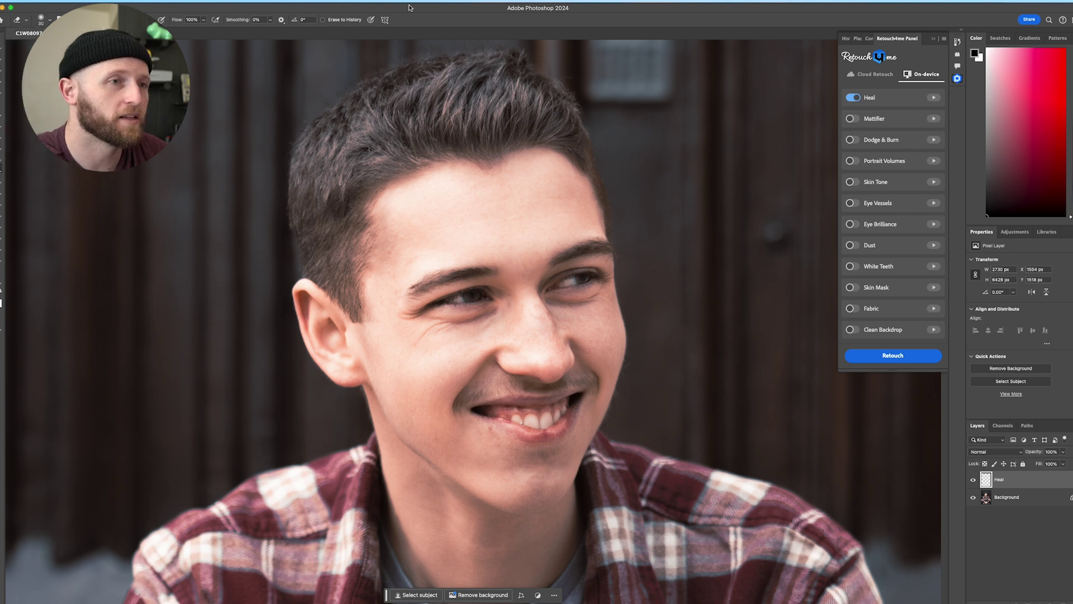
left_click(973, 479)
left_click(973, 479)
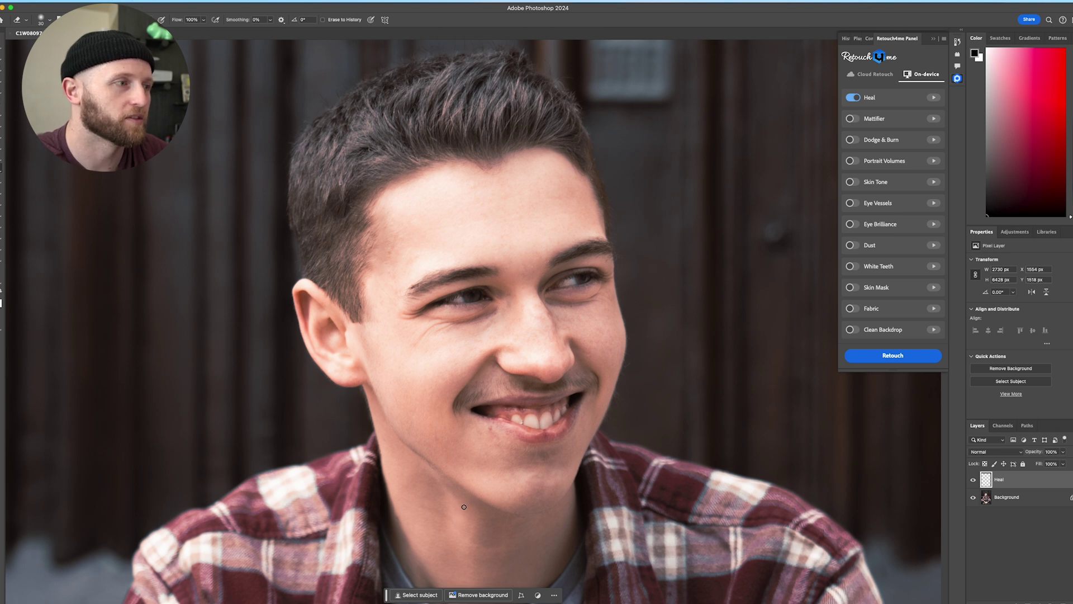
left_click(972, 479)
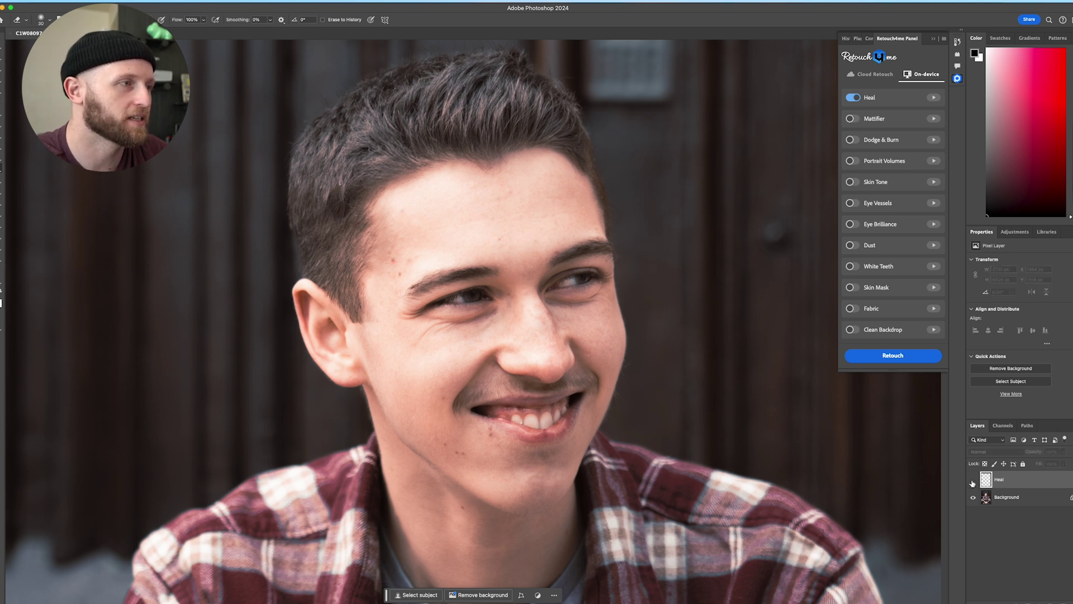
left_click(973, 479)
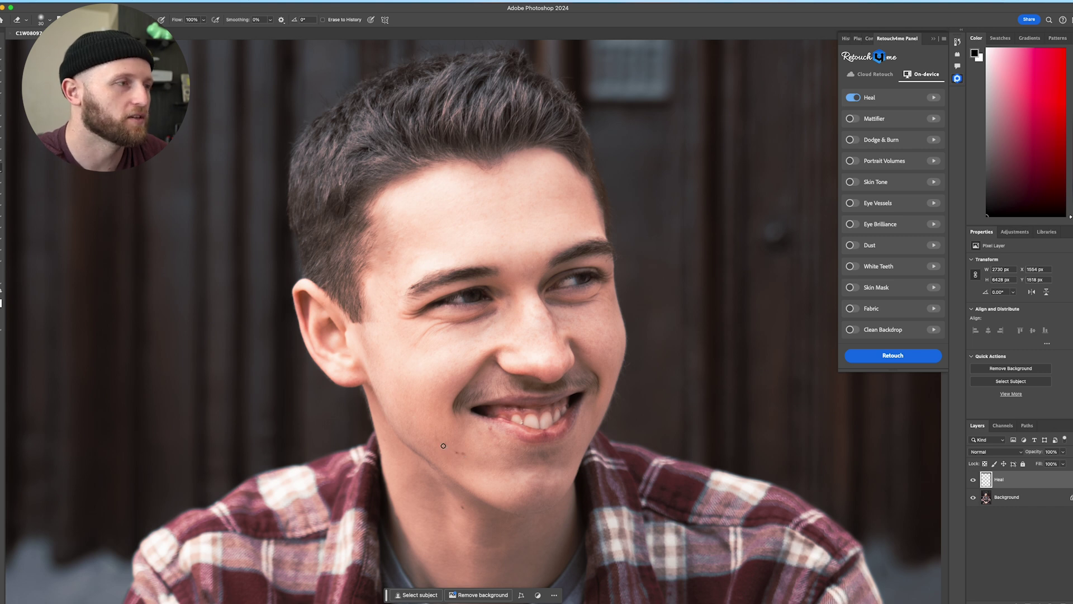
left_click(972, 480)
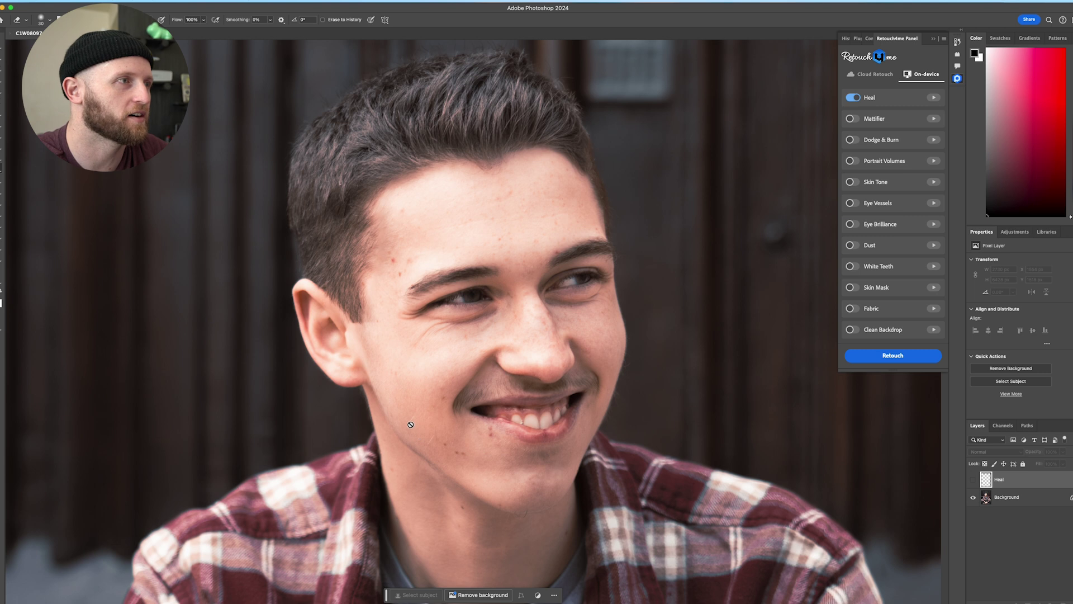
left_click(973, 481)
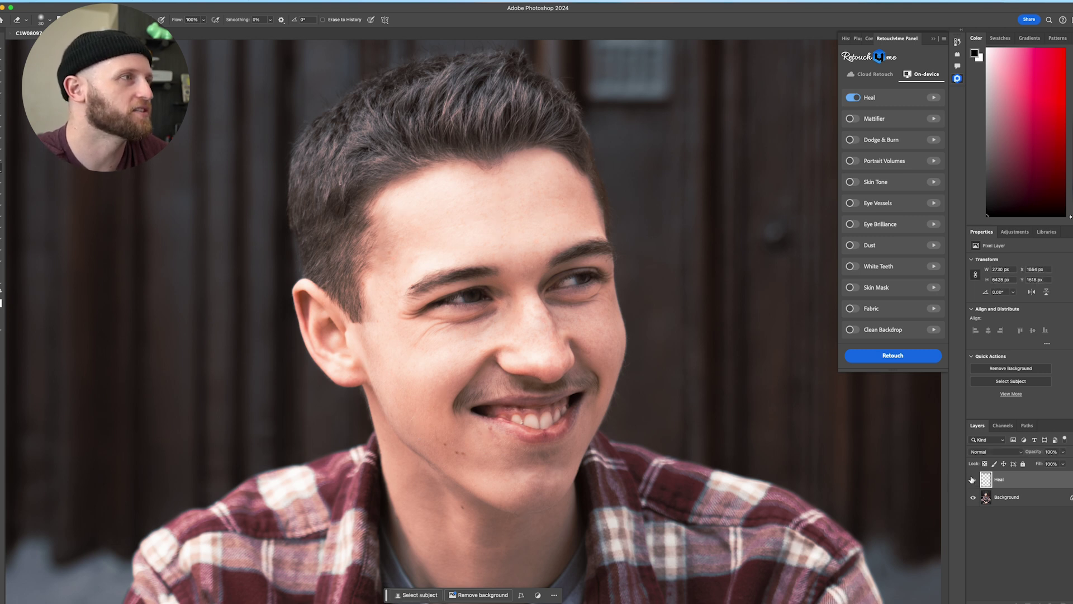
Step: Compare the temple with and without healing and erase the Heal layer over the mole beside the eyebrow
left_click(973, 479)
scroll(402, 293, "up", 2)
scroll(402, 293, "up", 3)
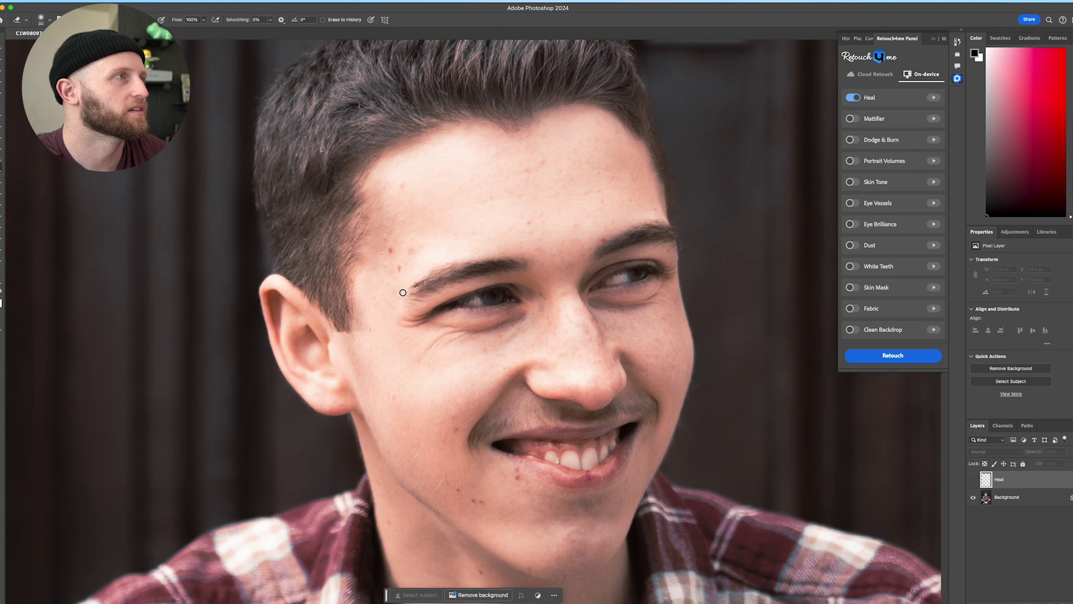
scroll(432, 279, "up", 2)
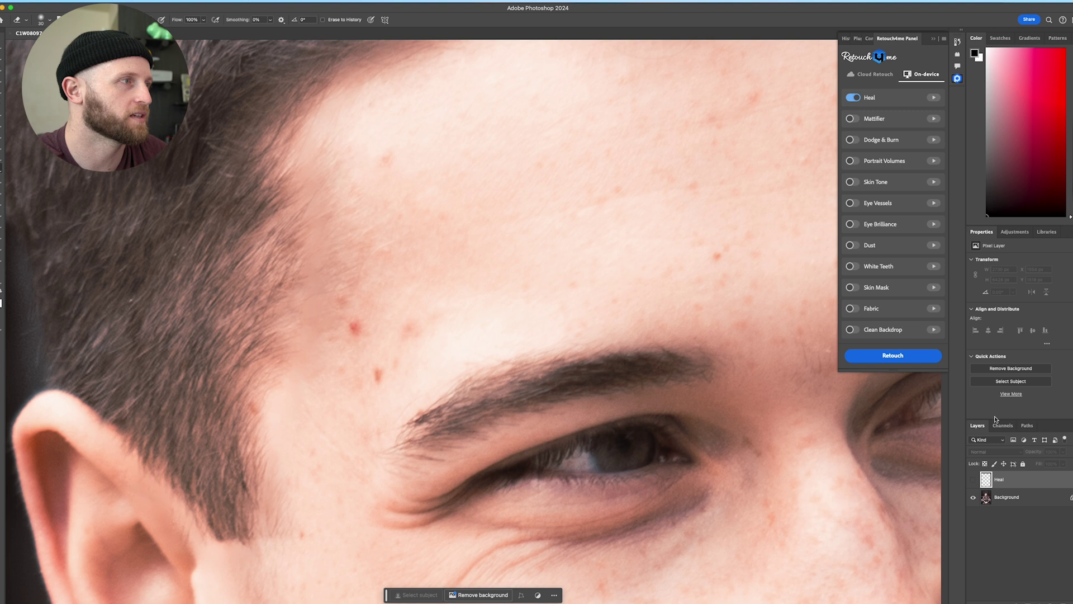
left_click(974, 480)
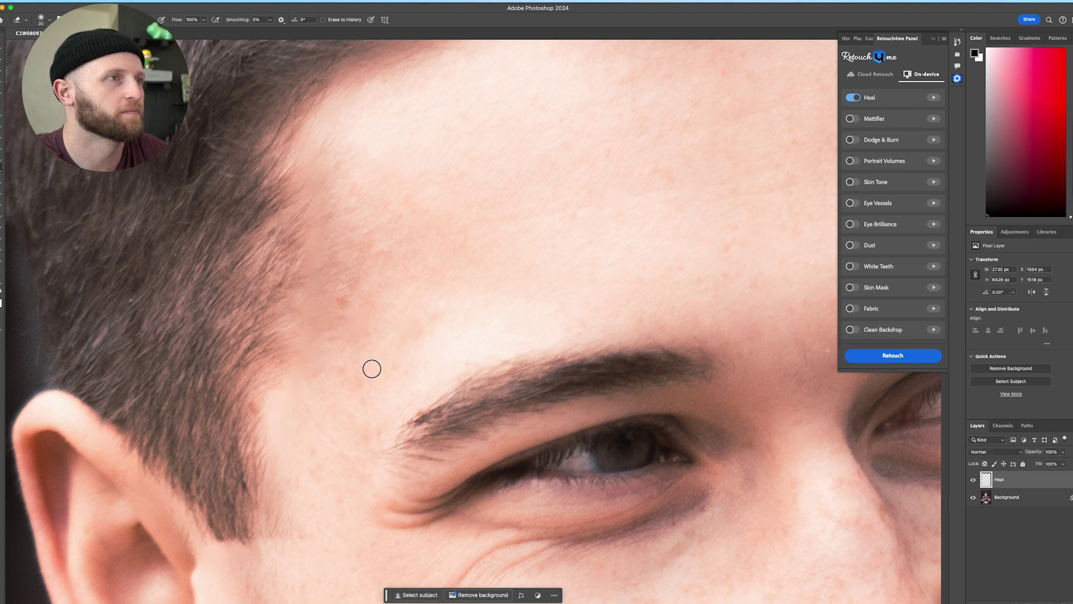
Step: Erase the Heal layer over the moles on the forehead and at the other eyebrow, using the original as reference
scroll(375, 369, "up", 5)
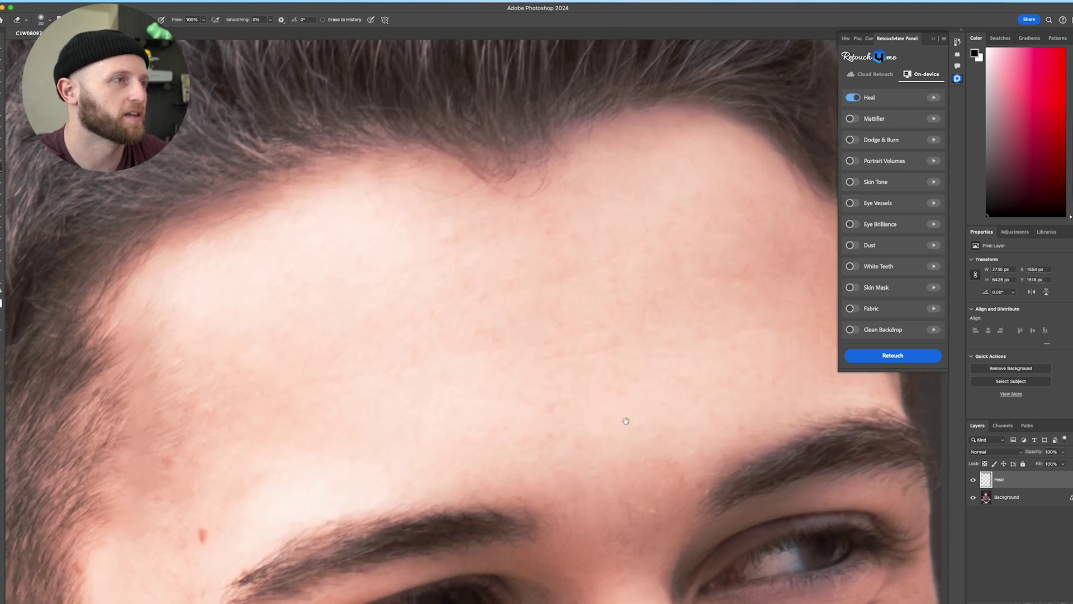
left_click(973, 480)
left_click(973, 480)
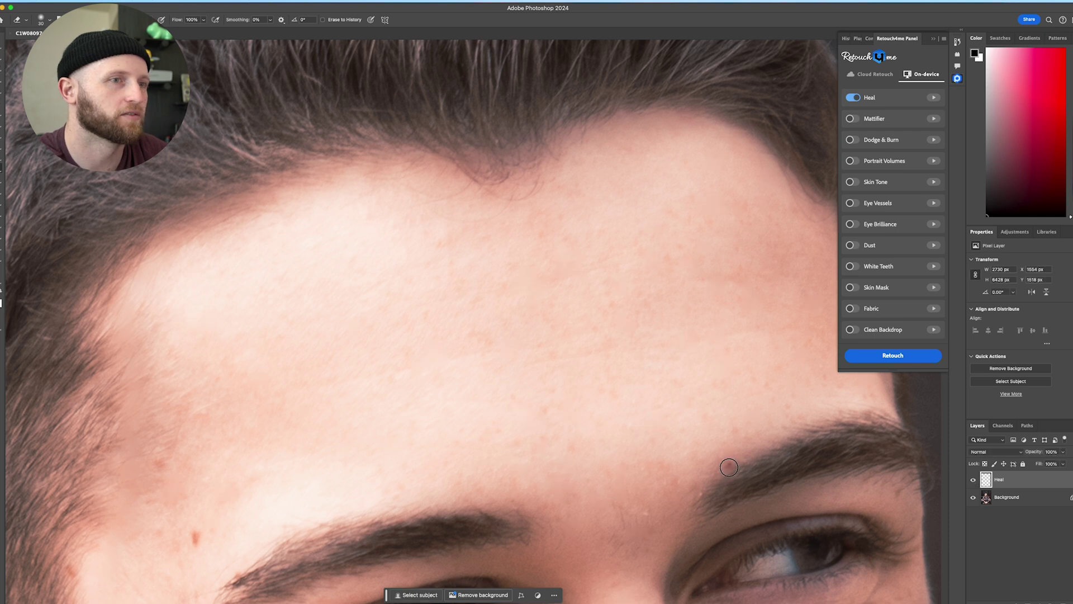
left_click(972, 481)
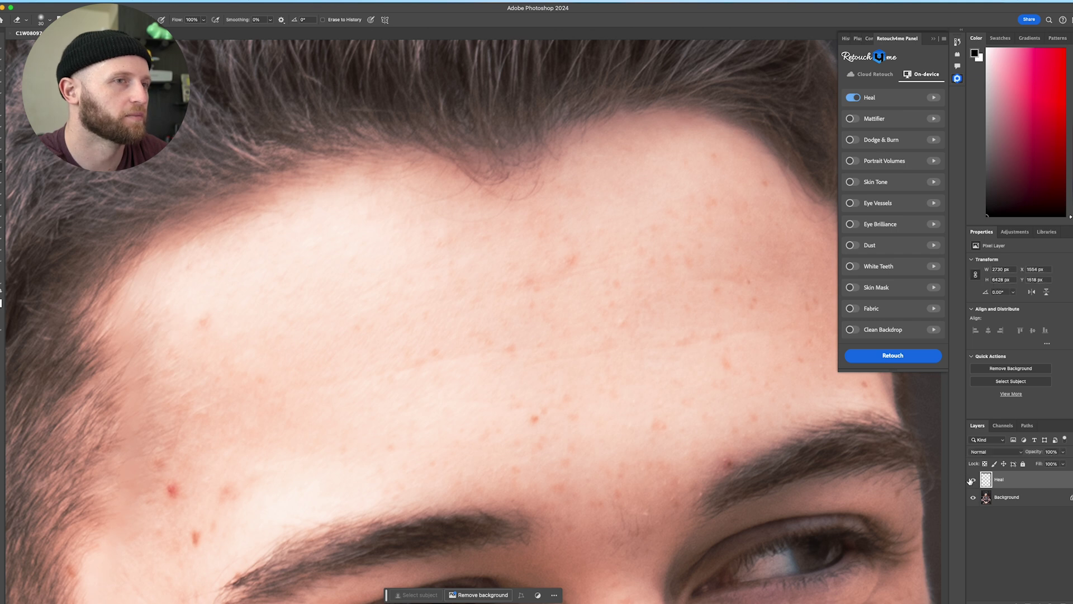
left_click(972, 481)
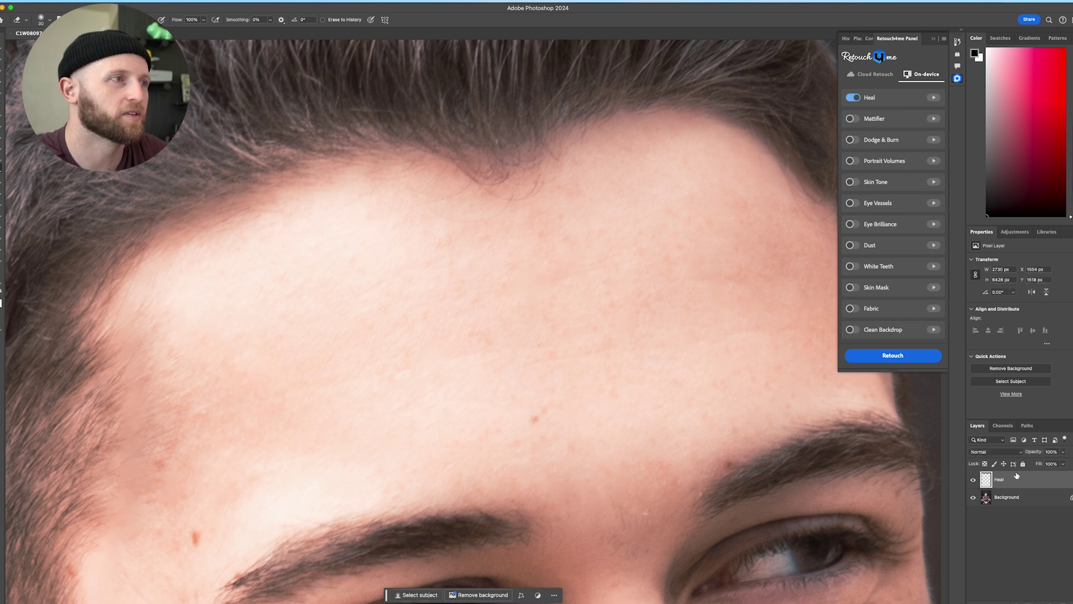
Step: Try the Heal layer at 35% opacity, compare it with the original portrait, and raise the opacity again
left_click(1062, 452)
left_click_drag(1063, 463, 1039, 467)
key("super+0")
left_click(973, 481)
left_click(973, 481)
left_click(974, 480)
left_click(974, 481)
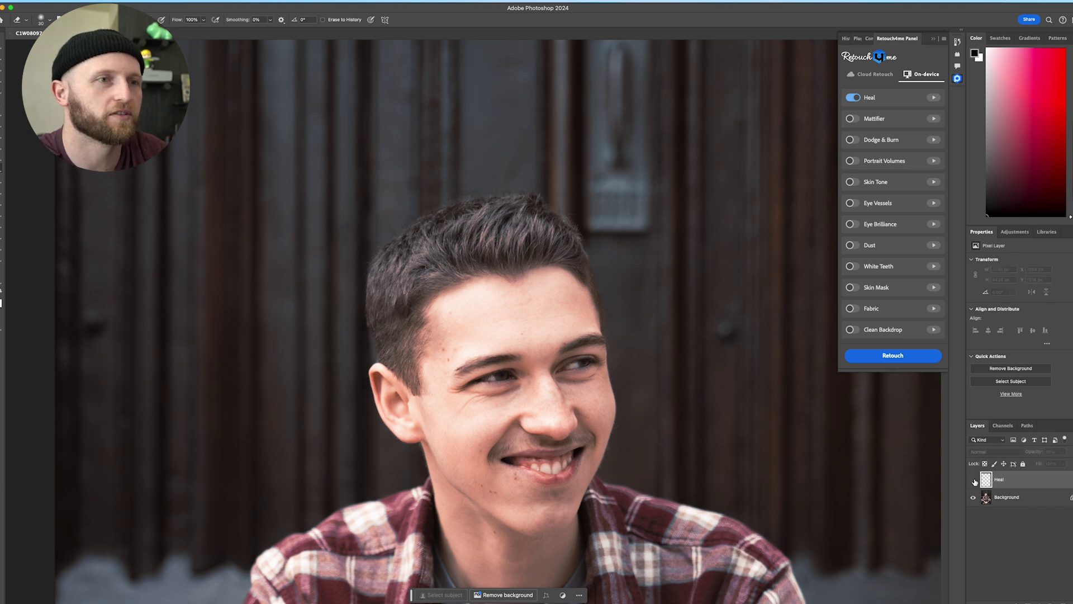
left_click(974, 480)
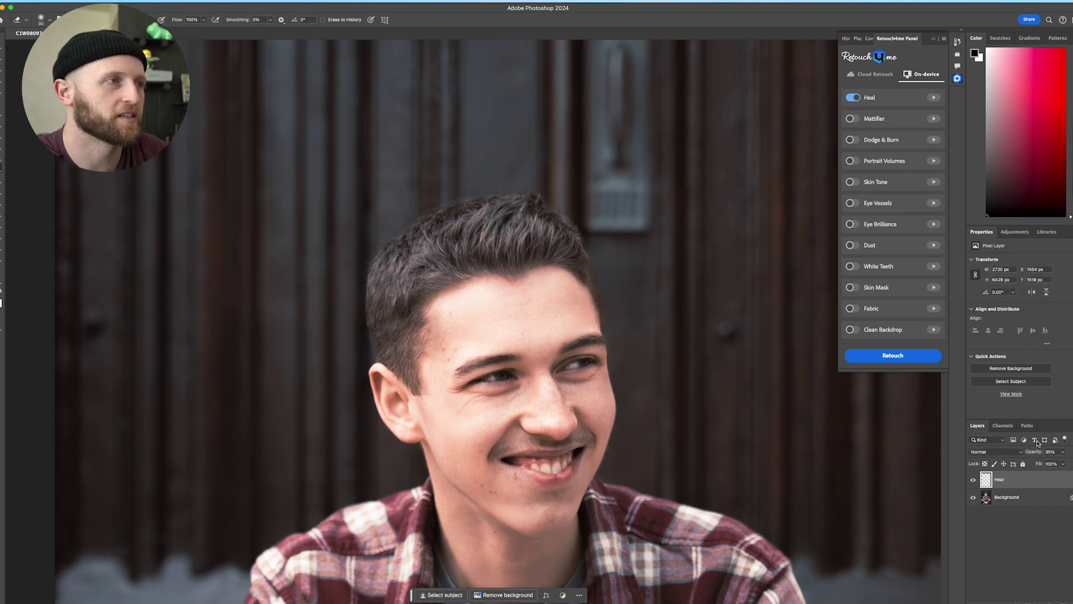
left_click(1062, 452)
left_click_drag(1060, 463, 1070, 465)
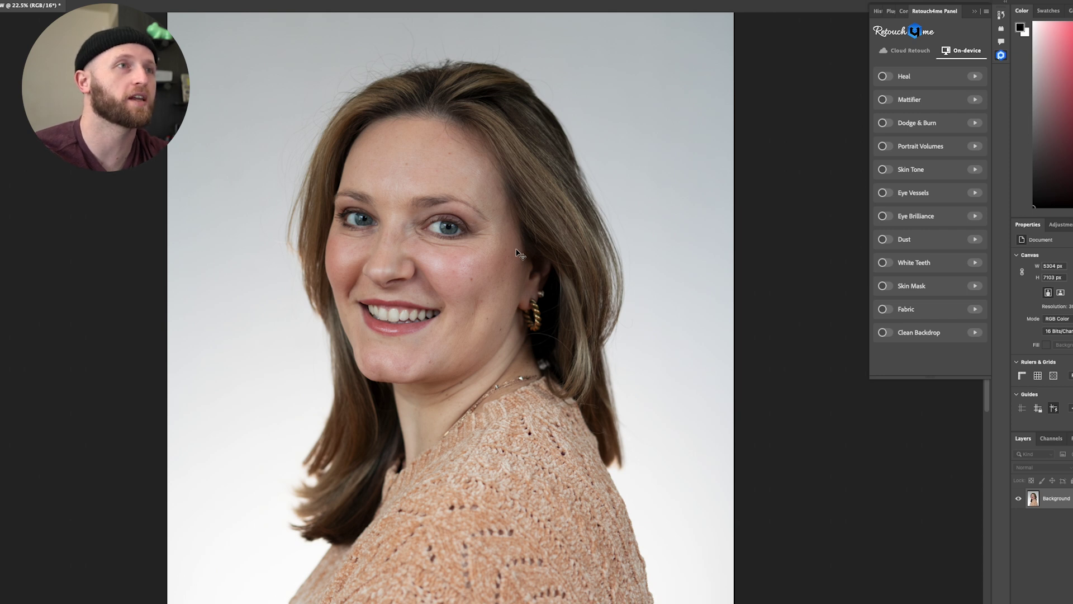
Step: Run the Heal retouch on the woman's studio portrait and toggle the Background layer to compare the result
left_click(884, 76)
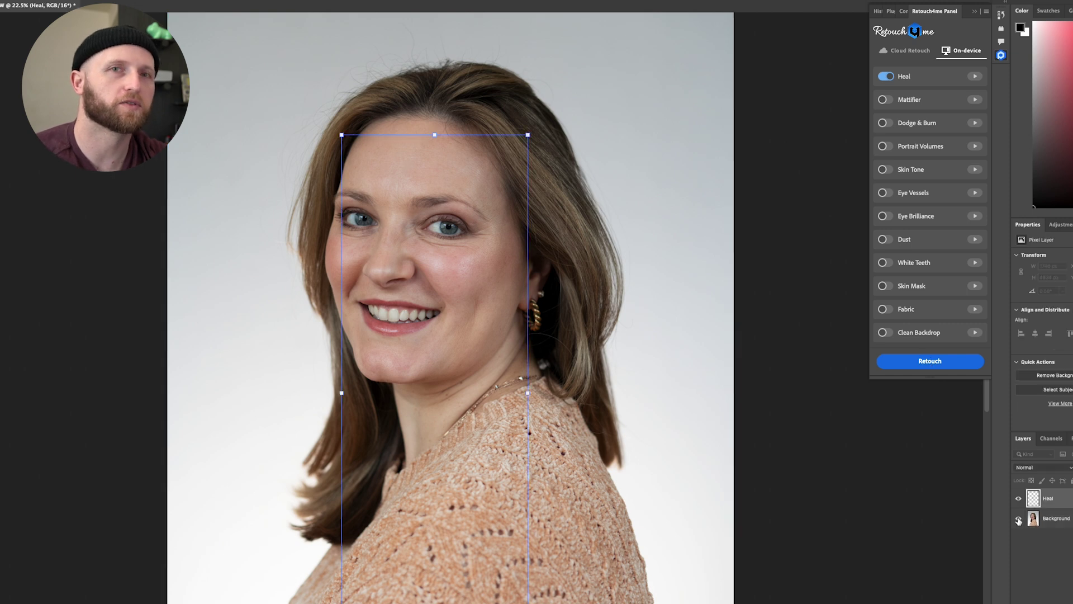
left_click(1019, 518)
left_click(1018, 519)
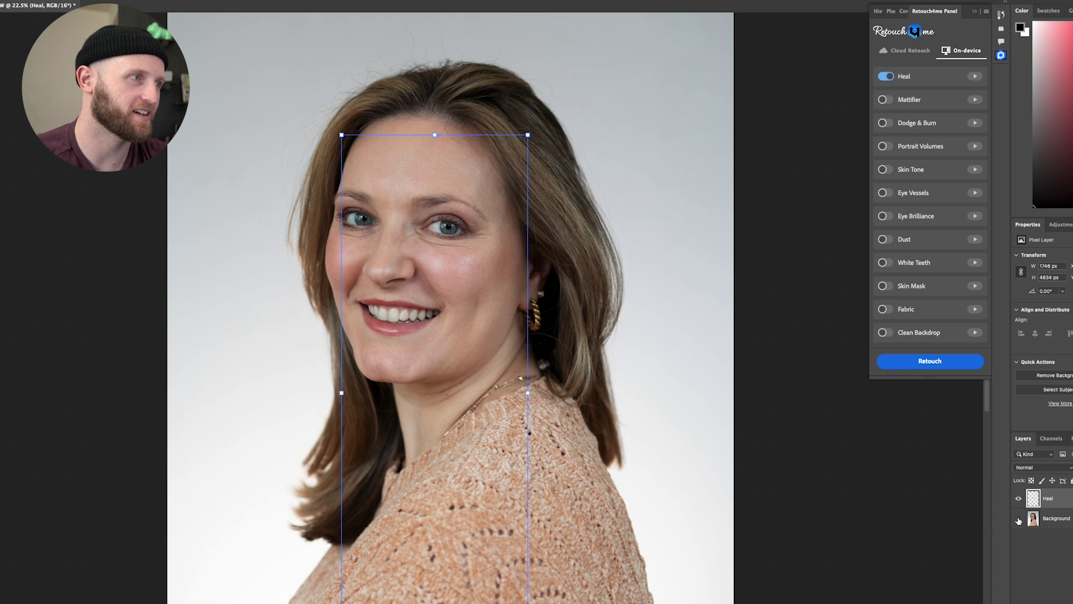
Step: Hide the Background layer to view the Heal corrections on their own, and show the portrait again
left_click(1018, 519)
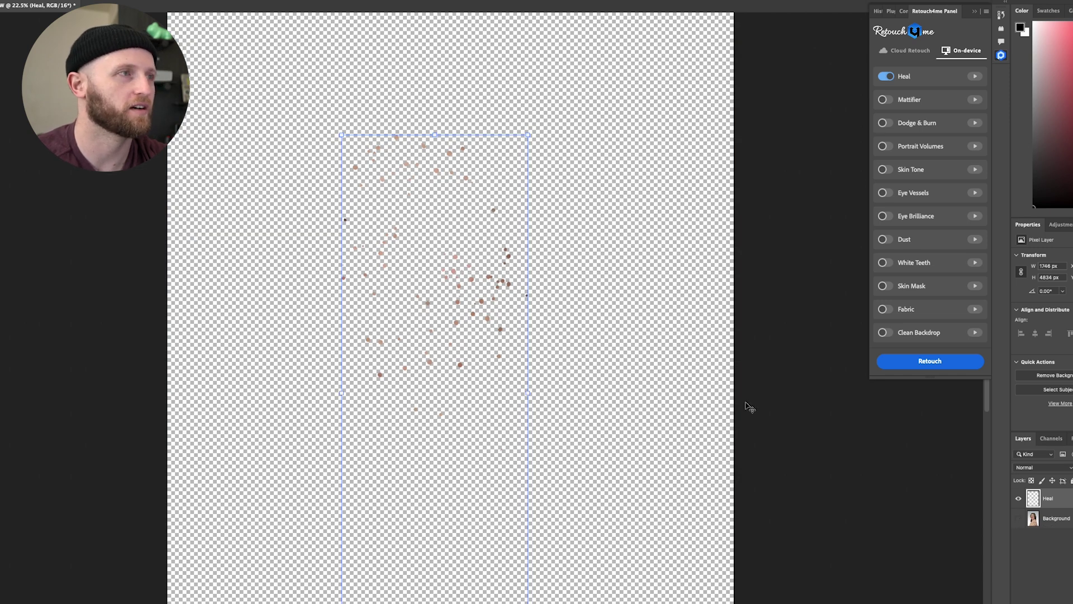
left_click(1018, 518)
left_click(1018, 518)
left_click(1018, 518)
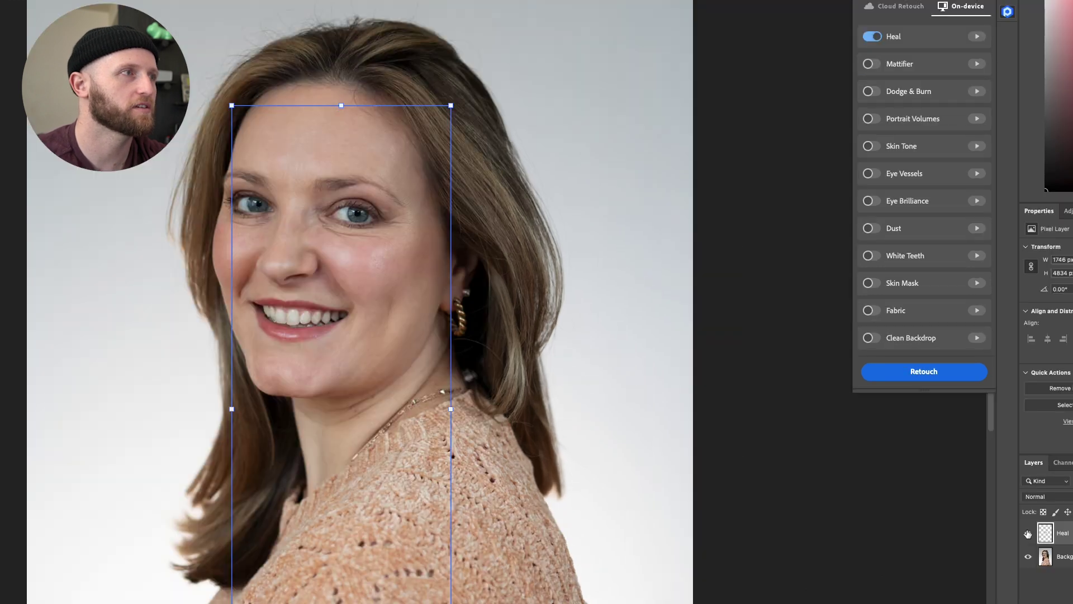
Step: Toggle the Heal layer's visibility to compare the woman's skin with and without the blemish removal
left_click(1027, 533)
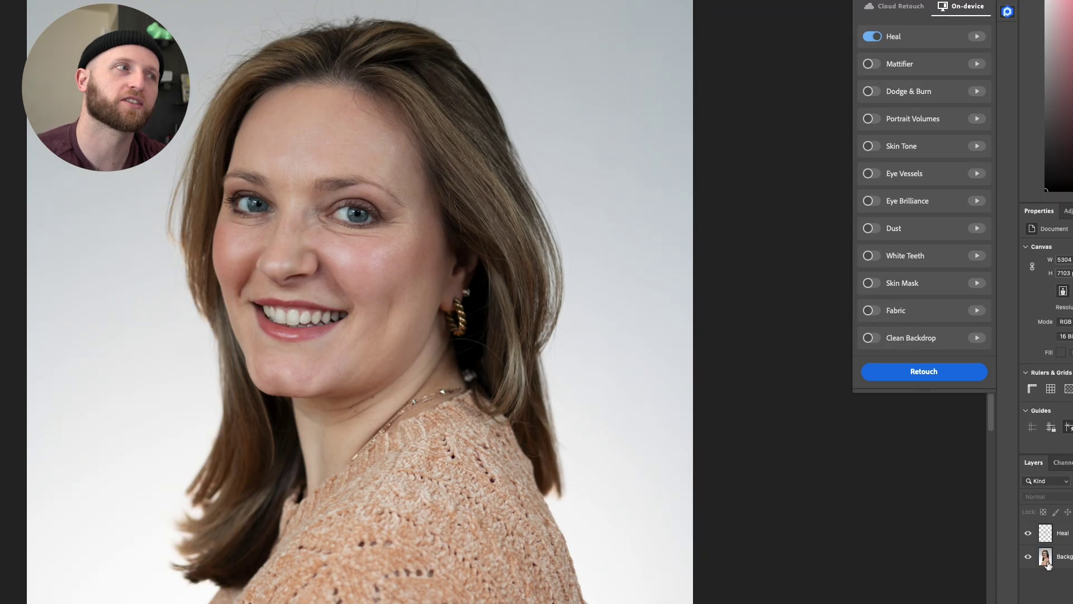
left_click(1027, 534)
left_click(1027, 534)
left_click(1045, 533)
left_click(1027, 533)
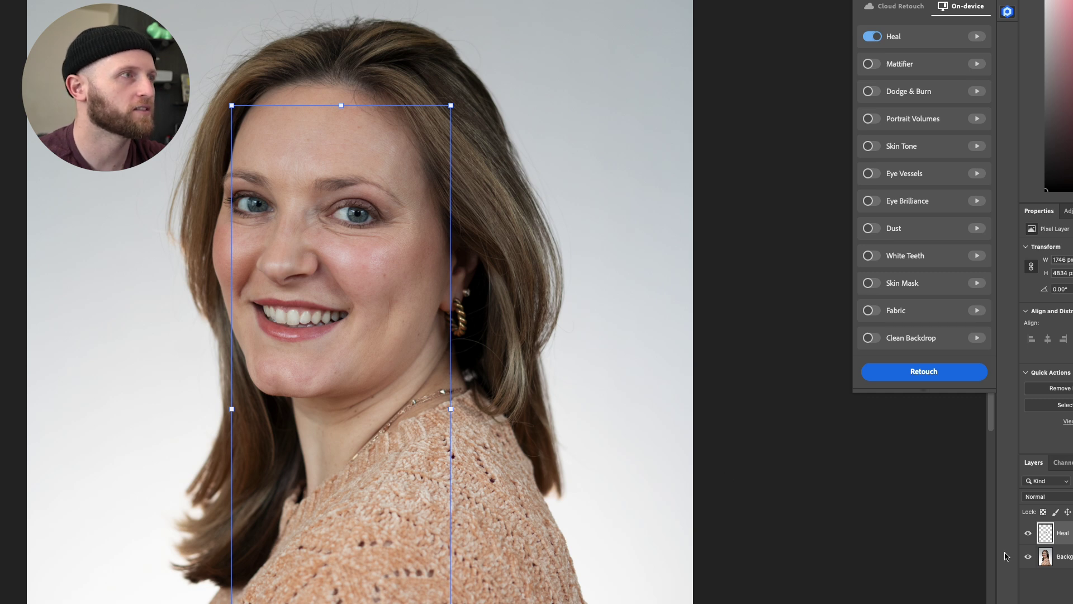
left_click(1027, 533)
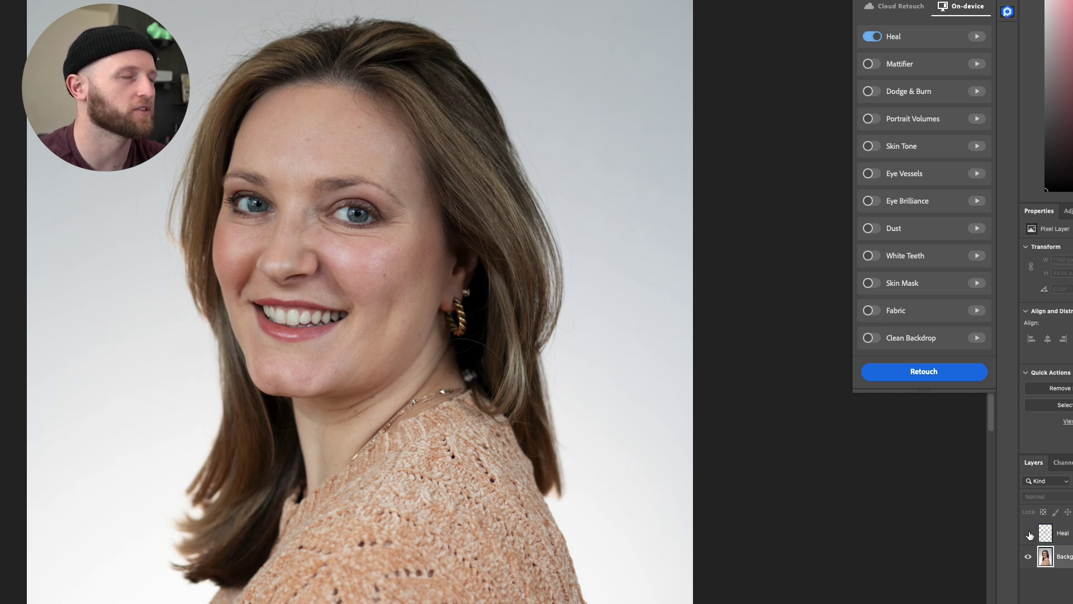
left_click(1027, 533)
left_click(1029, 534)
left_click(1028, 534)
left_click(1029, 533)
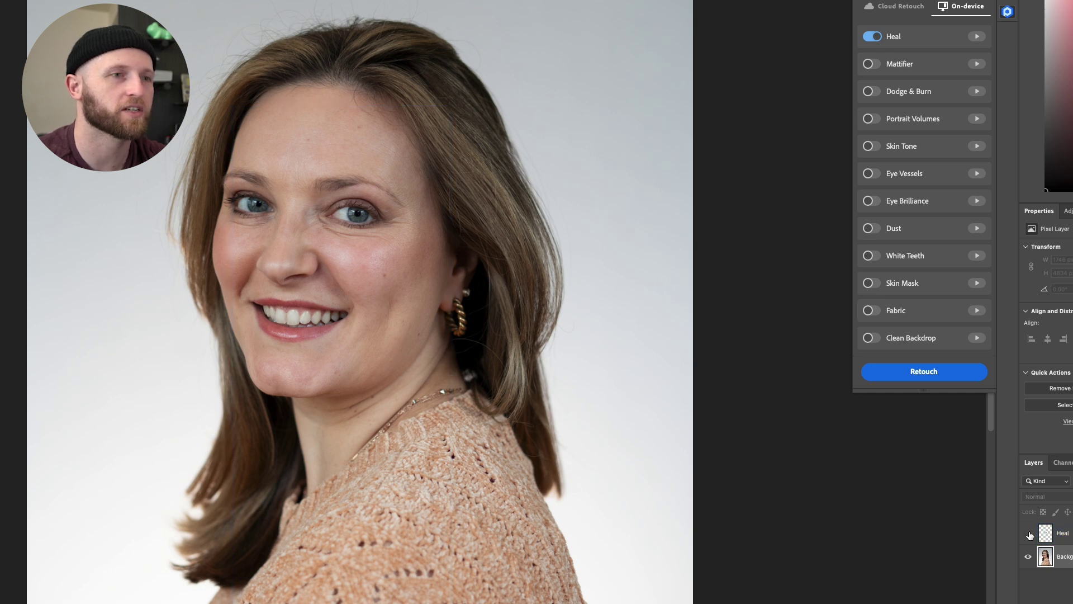
left_click(1028, 533)
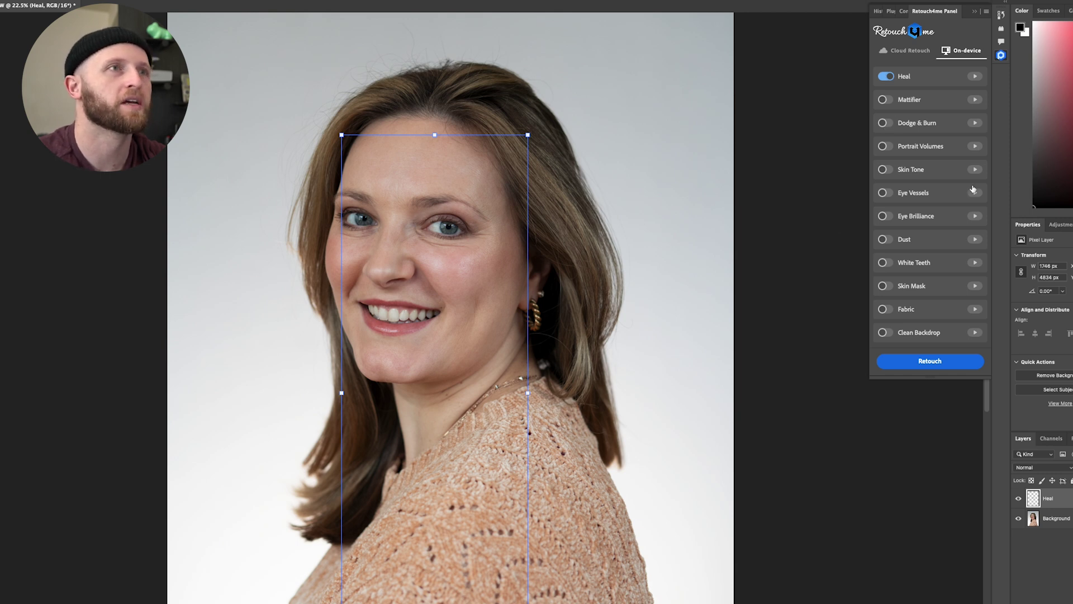
Step: Enable and run the Dodge & Burn retouch on the portrait, and check the effect of its D&B layer
left_click(885, 123)
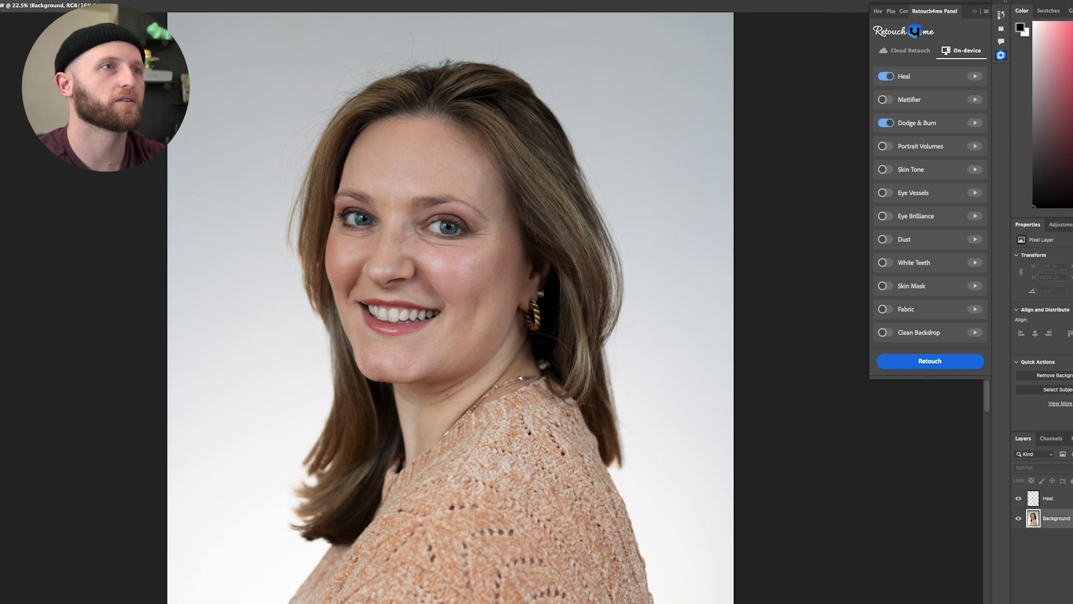
left_click(974, 124)
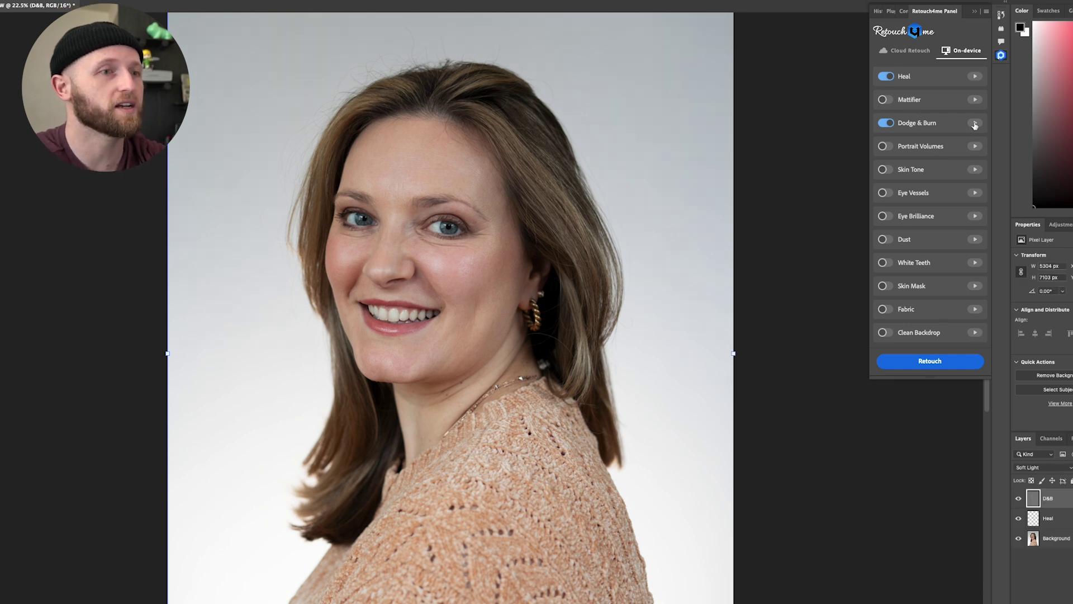
left_click(1019, 499)
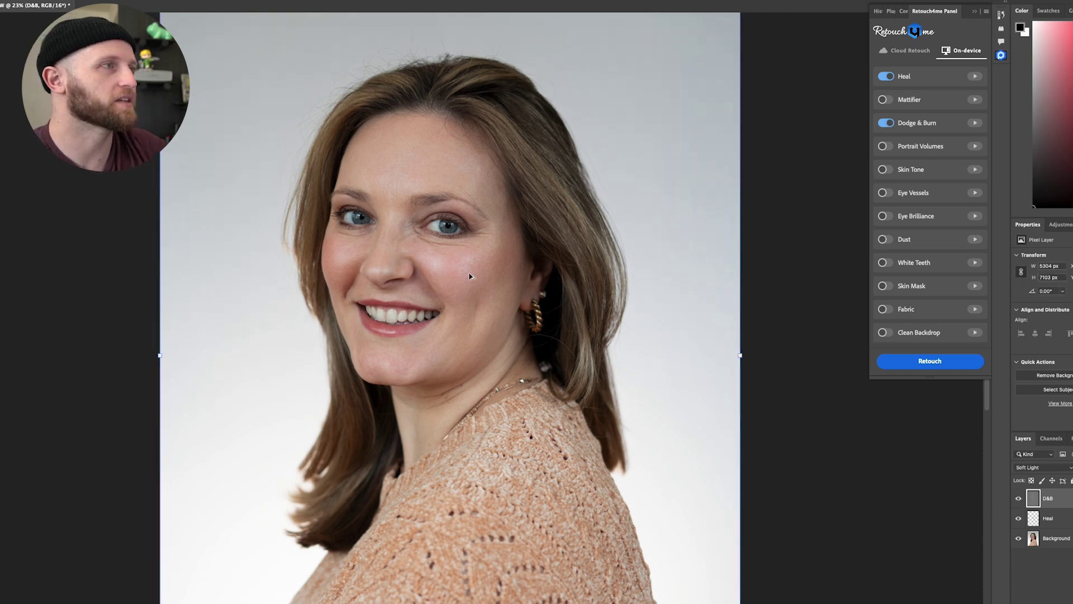
Step: Compare the woman's face close up with and without the D&B layer, checking the skin transitions
scroll(469, 276, "up", 3)
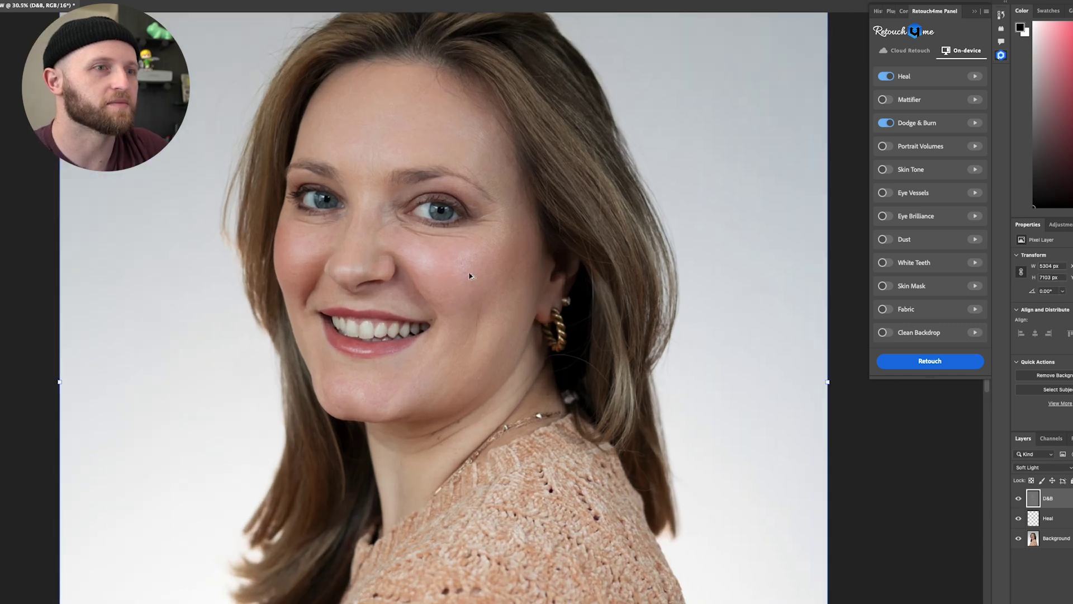
left_click_drag(471, 281, 486, 303)
left_click(1022, 524)
left_click(1022, 526, "ctrl")
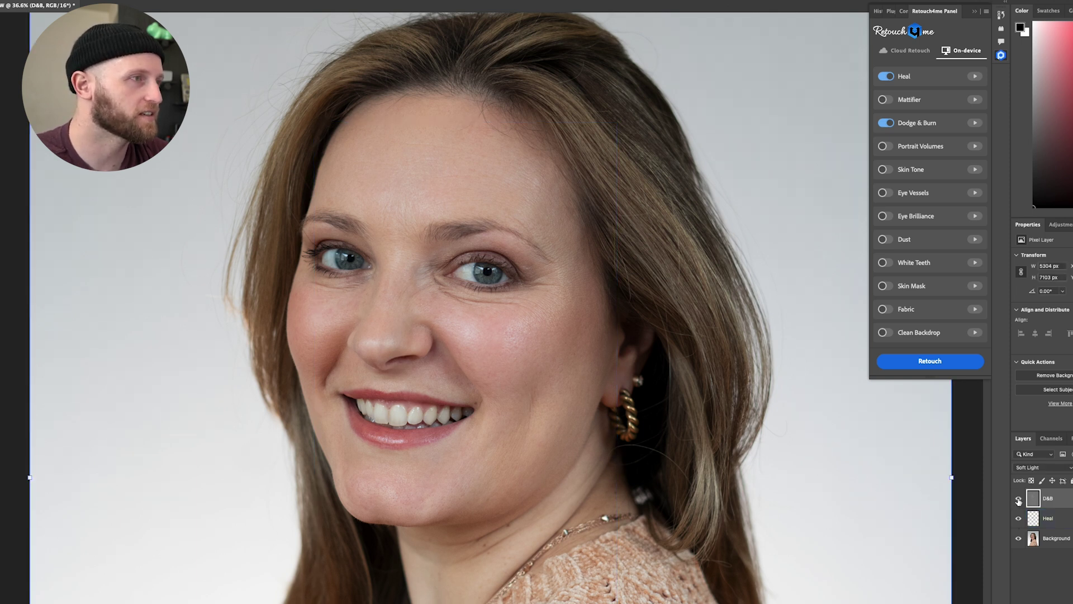
left_click(1018, 501)
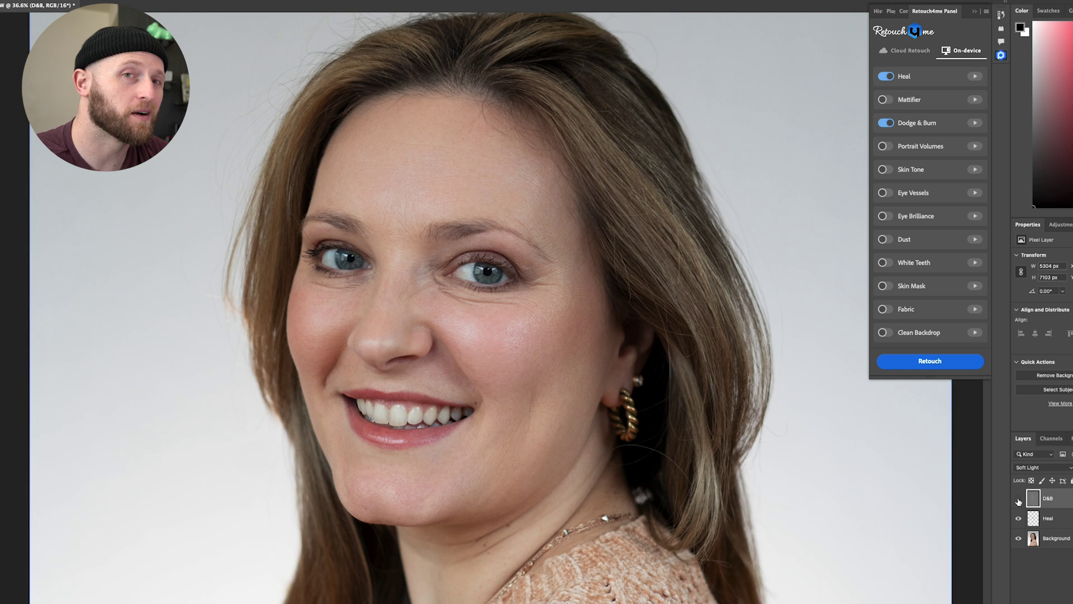
left_click(1019, 501)
left_click(1019, 501)
left_click(1018, 500)
left_click(1018, 500)
left_click(1018, 500)
left_click(1019, 500)
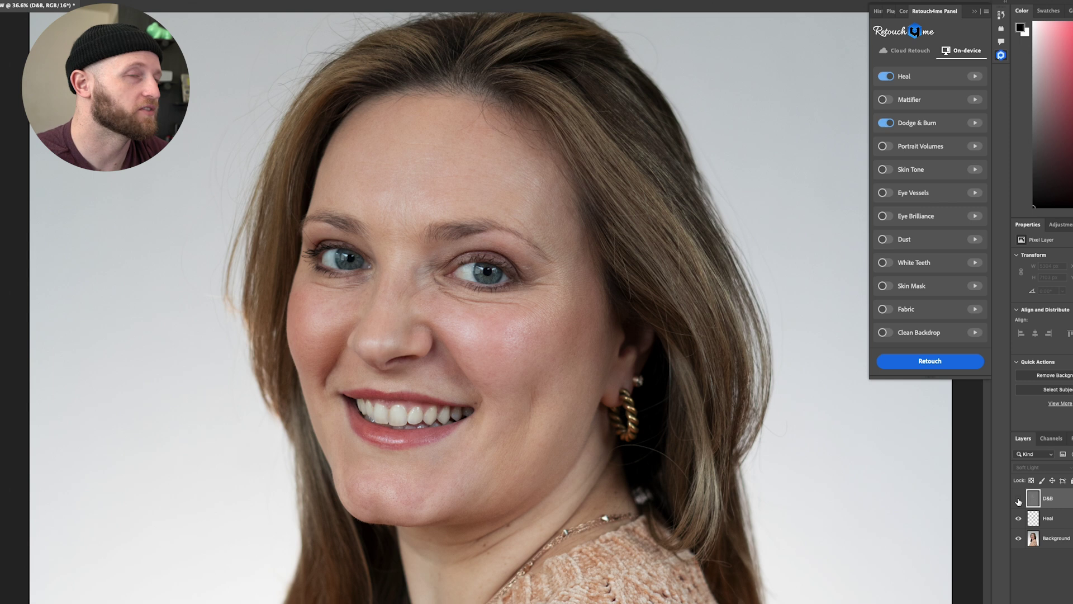
left_click(1018, 500)
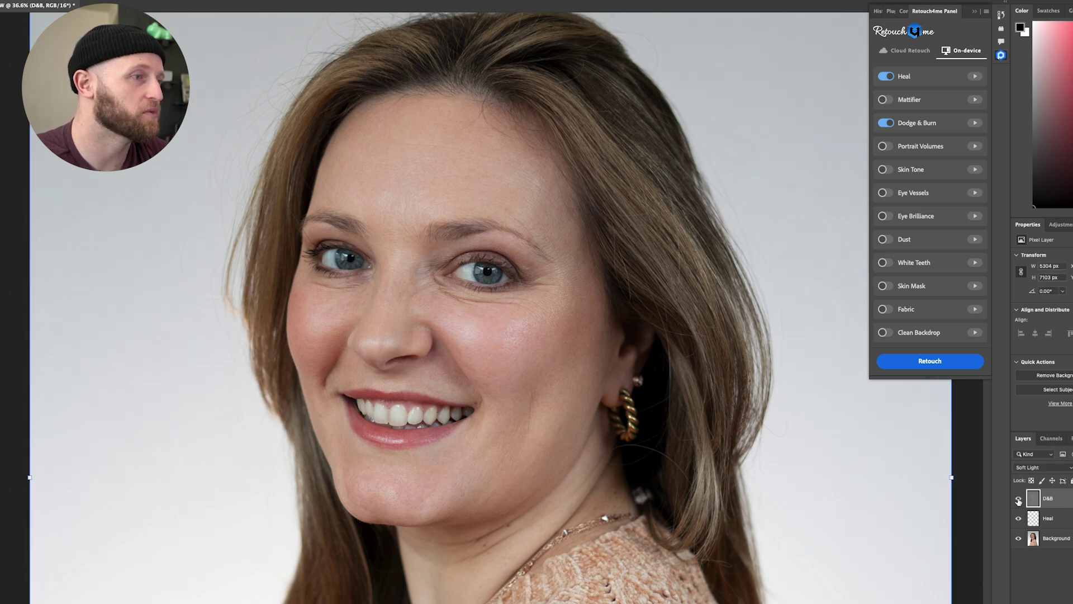
left_click(1018, 500)
left_click(1018, 500)
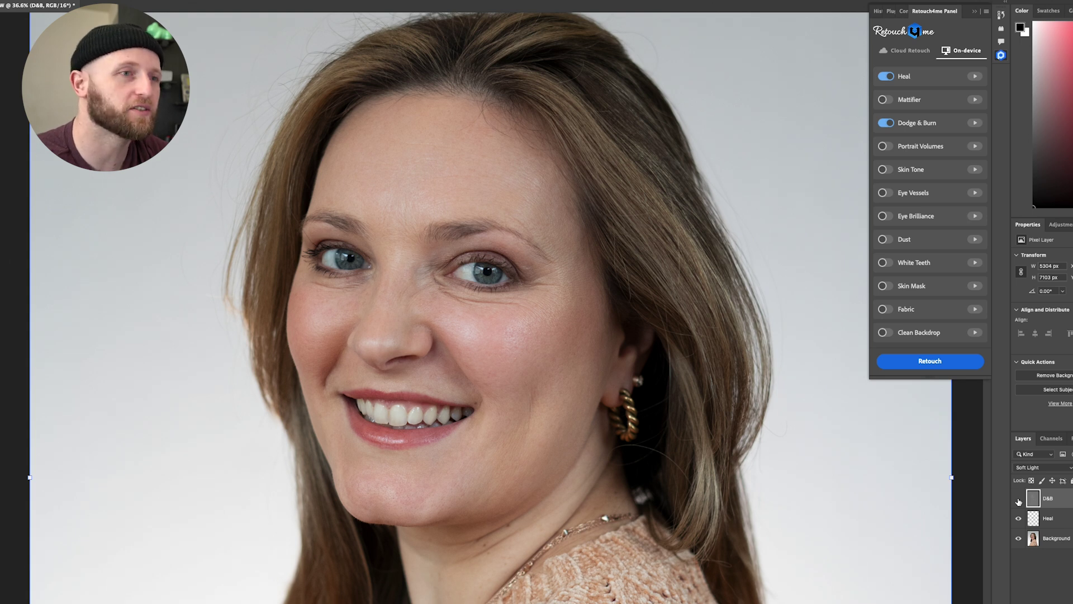
left_click(1018, 500)
left_click(1018, 500)
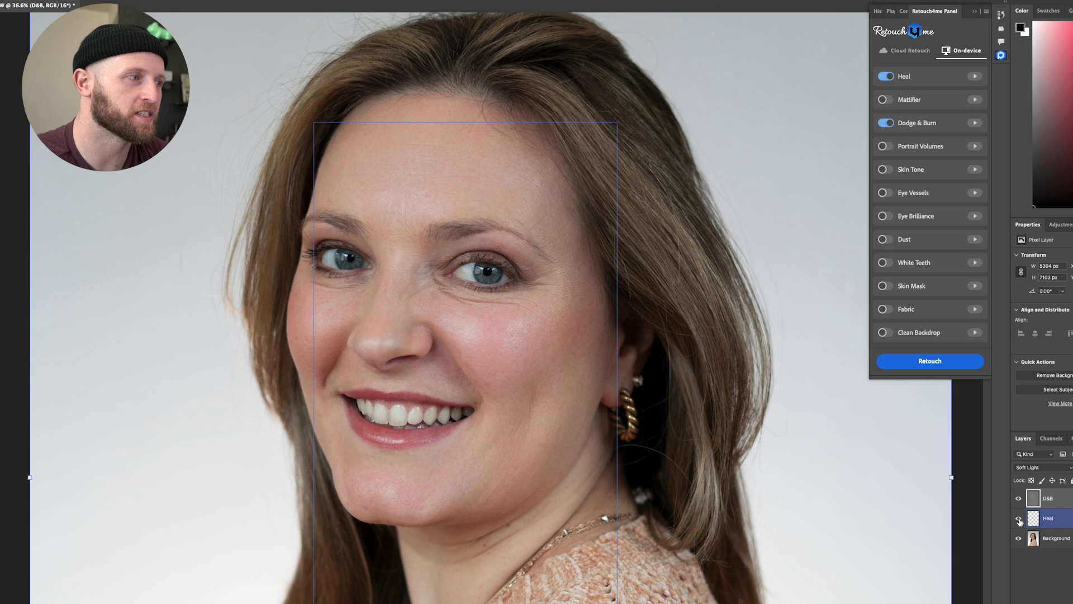
Step: Toggle the Heal layer beneath D&B to compare the face with and without healing, and clear the layer selection
left_click(1018, 519)
left_click(1019, 519)
left_click(1019, 519)
left_click(1019, 519)
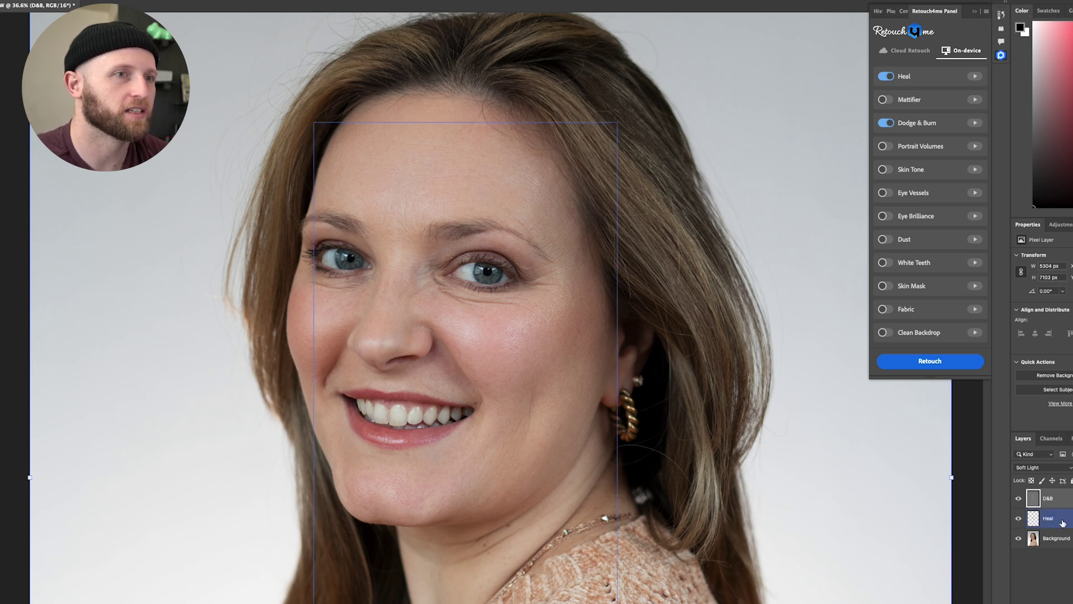
left_click(1019, 519)
left_click(1019, 519)
left_click(1051, 518)
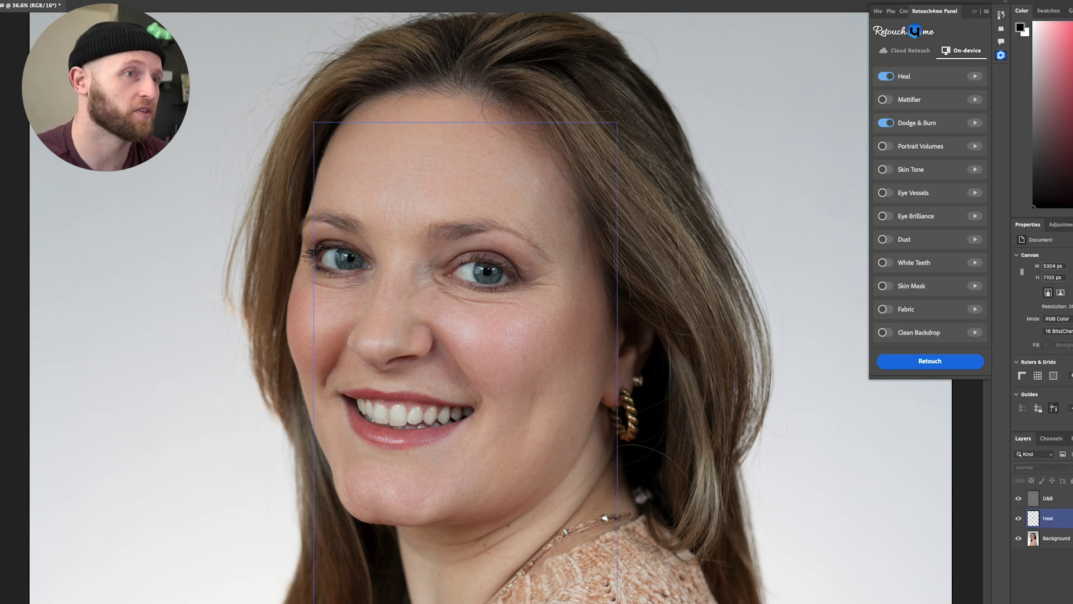
left_click(1064, 523)
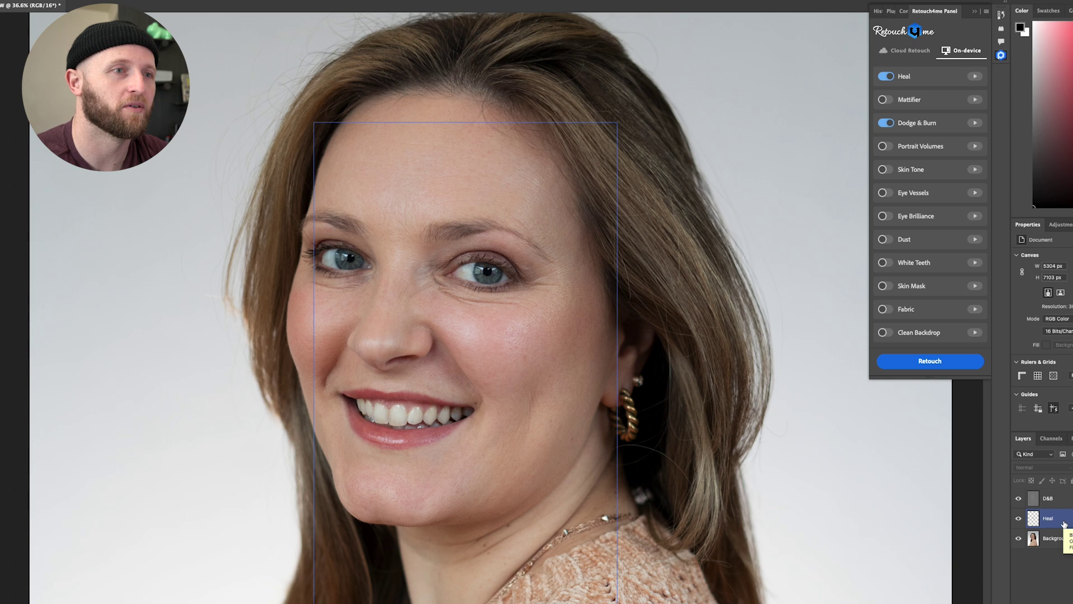
left_click(1061, 553)
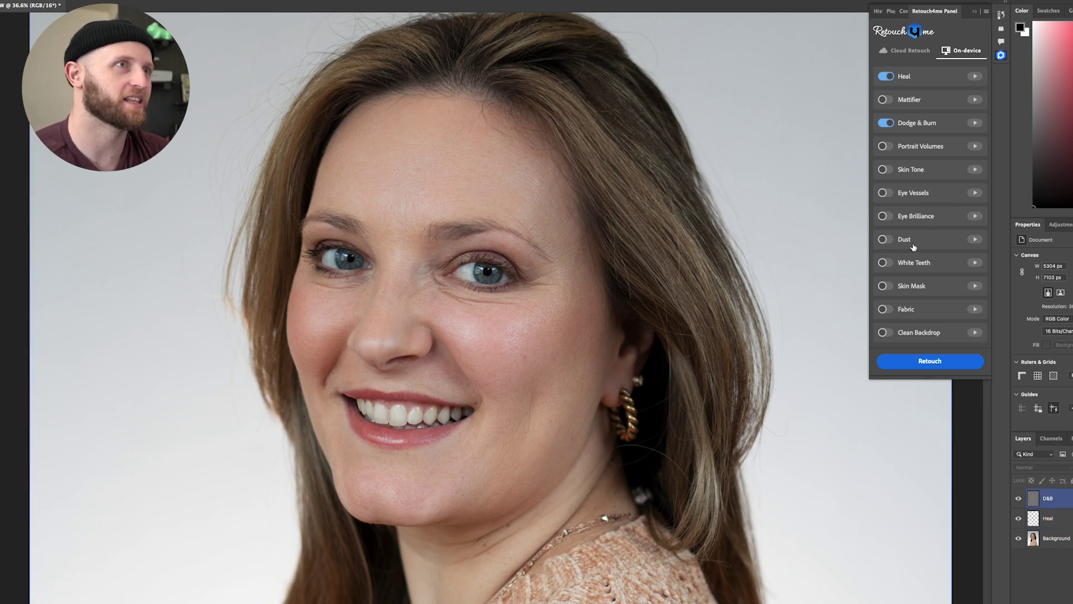
Step: Run the Portrait Volumes retouch on the whole portrait and toggle its layer to check the effect
scroll(582, 337, "down", 1)
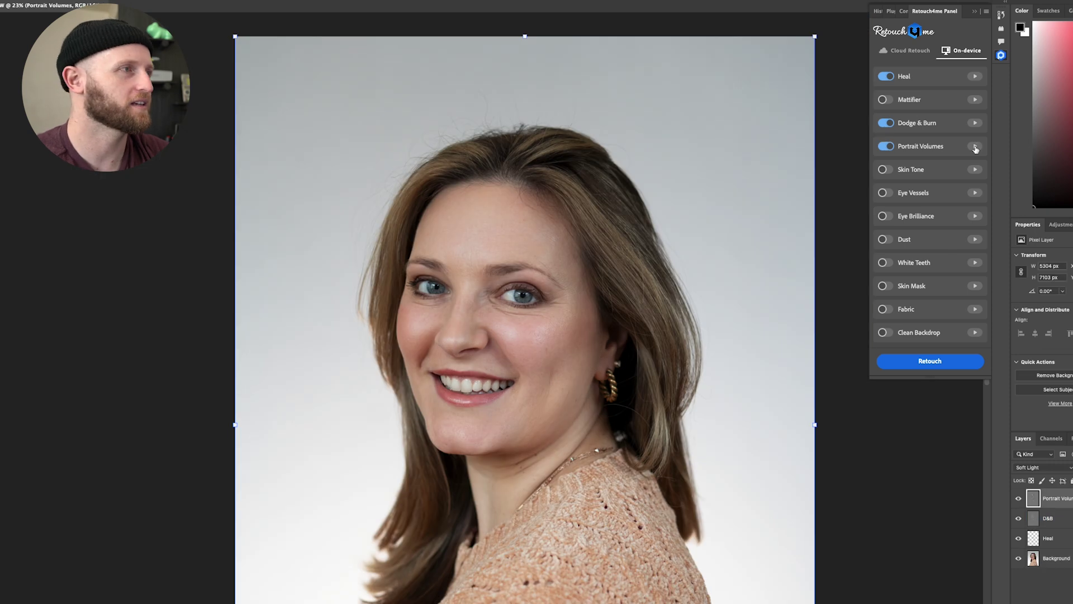
left_click(1018, 502)
left_click(1019, 502)
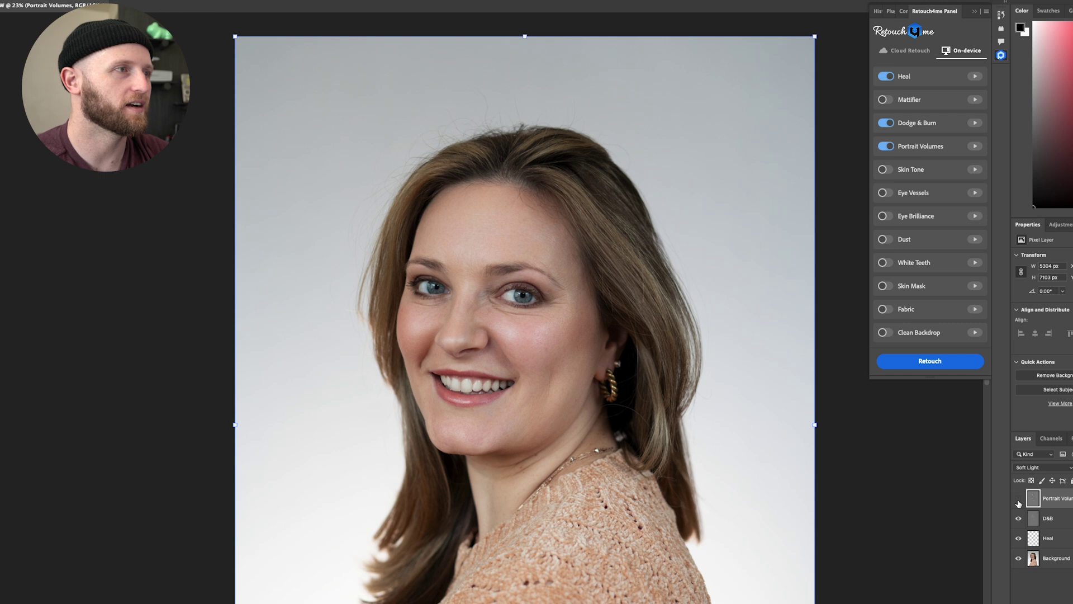
Step: Compare the portrait with and without the D&B and Portrait Volumes layers by switching their visibility
left_click(1018, 520)
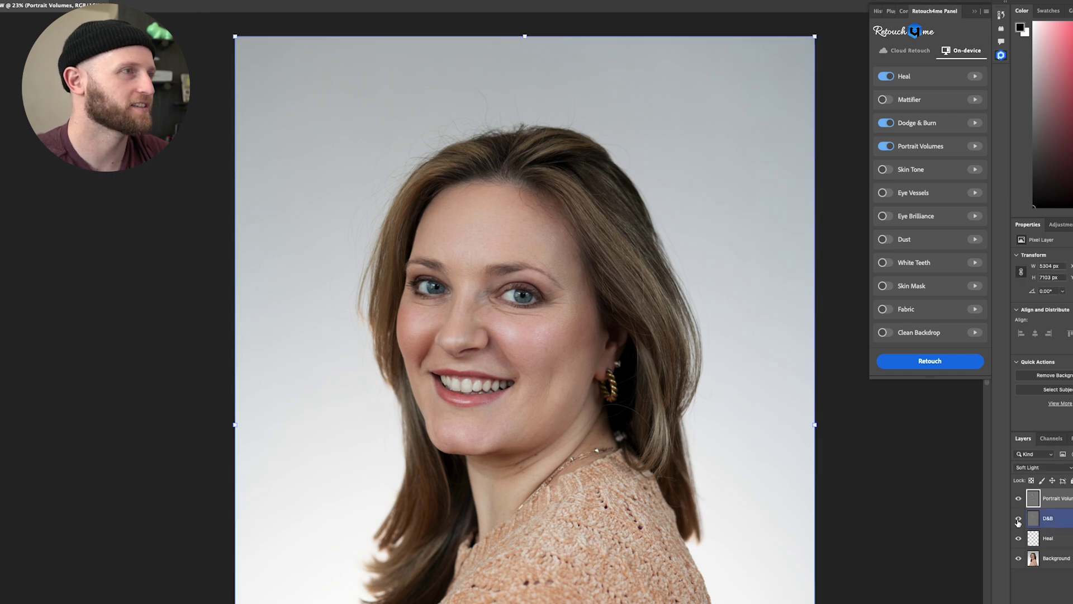
left_click(1018, 519)
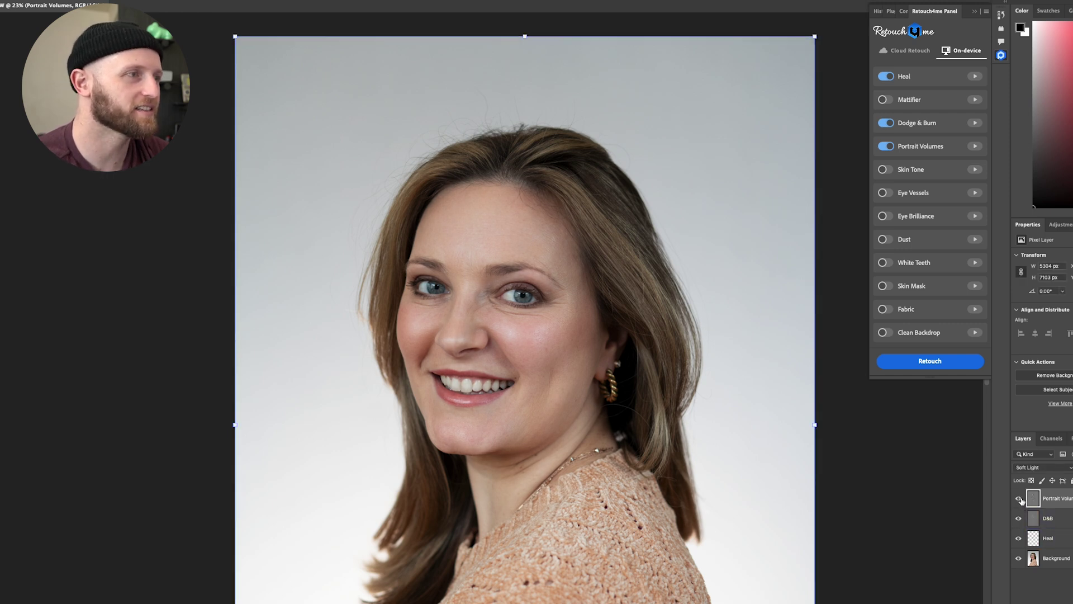
left_click(1019, 499)
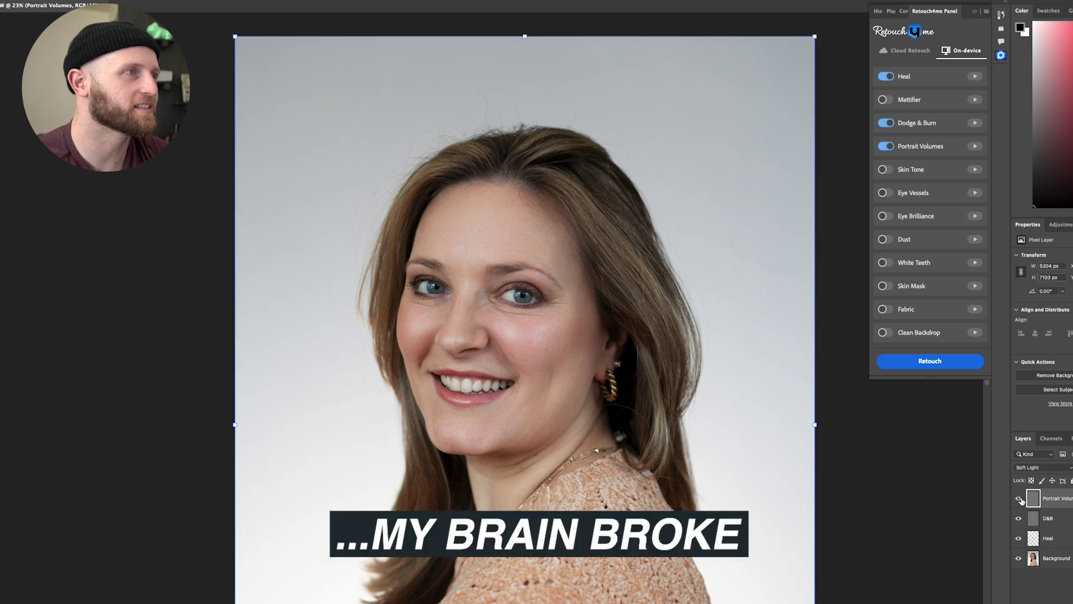
left_click(1018, 499)
left_click(1020, 499)
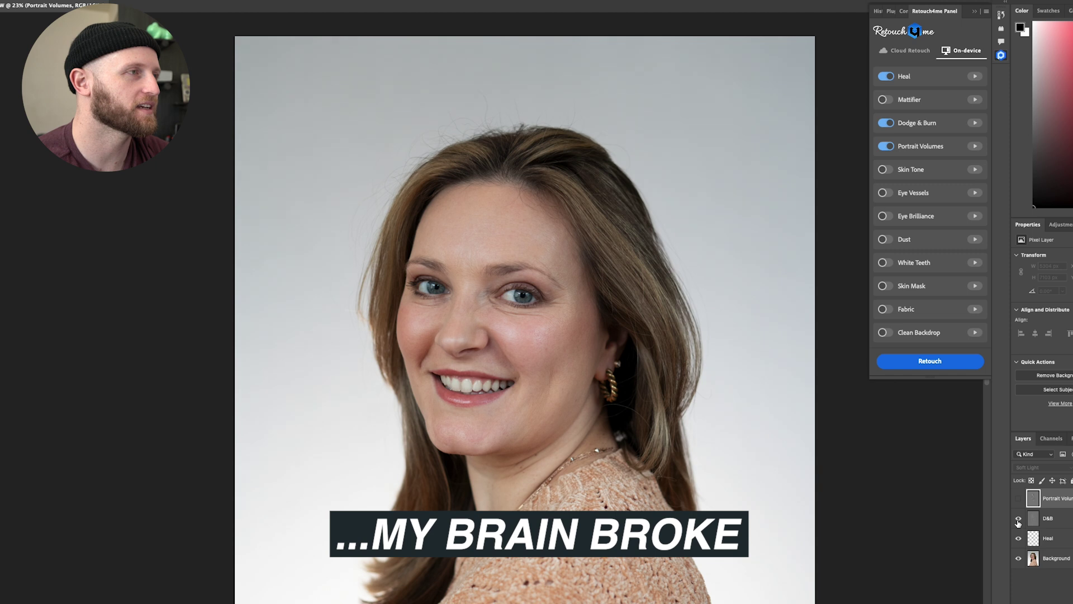
Step: Isolate the Portrait Volumes layer to examine its shading, adding back the D&B, Heal and Background layers one by one
left_click(1018, 499, "alt")
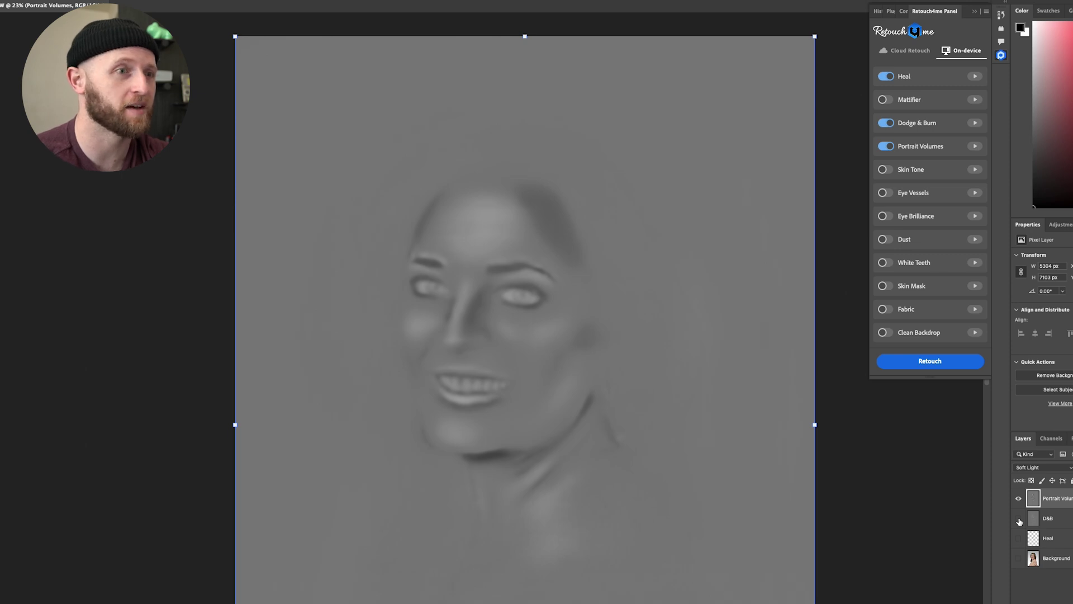
left_click(1019, 520)
left_click(1018, 520)
left_click(1018, 520)
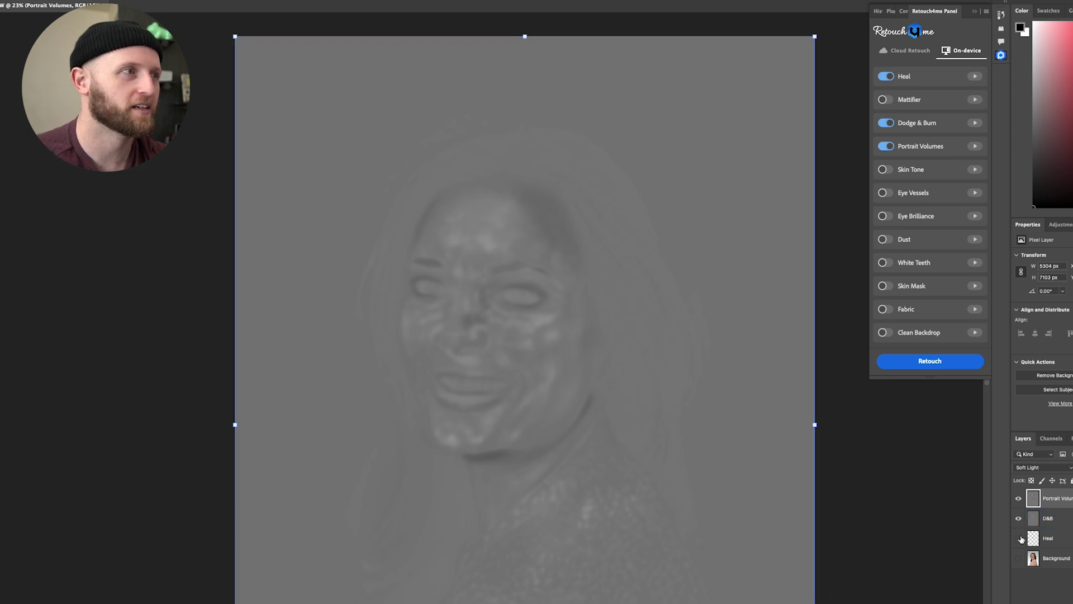
left_click(1019, 538)
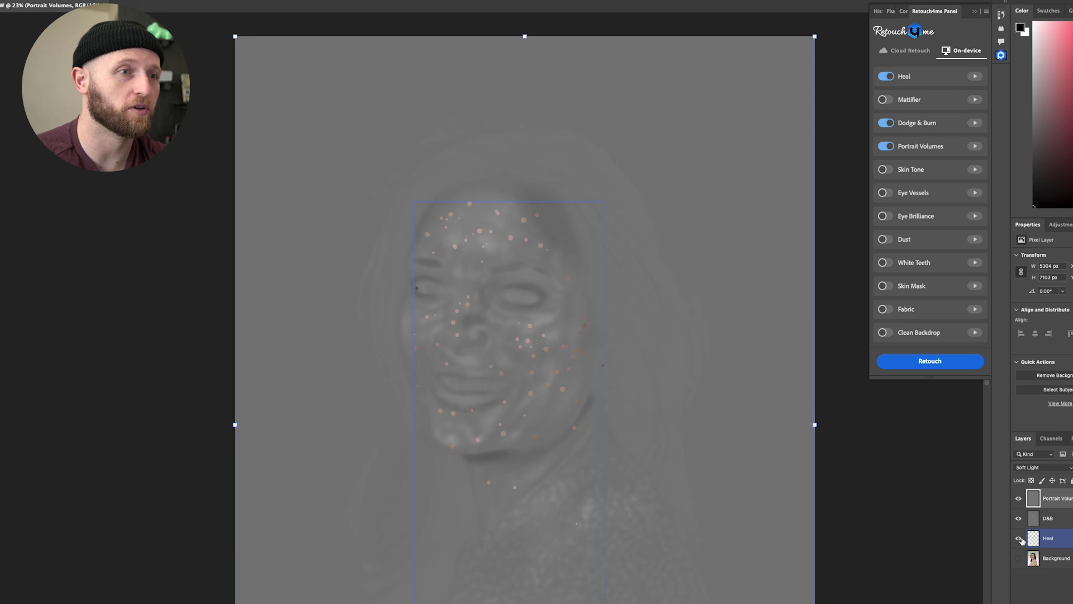
left_click(1019, 538)
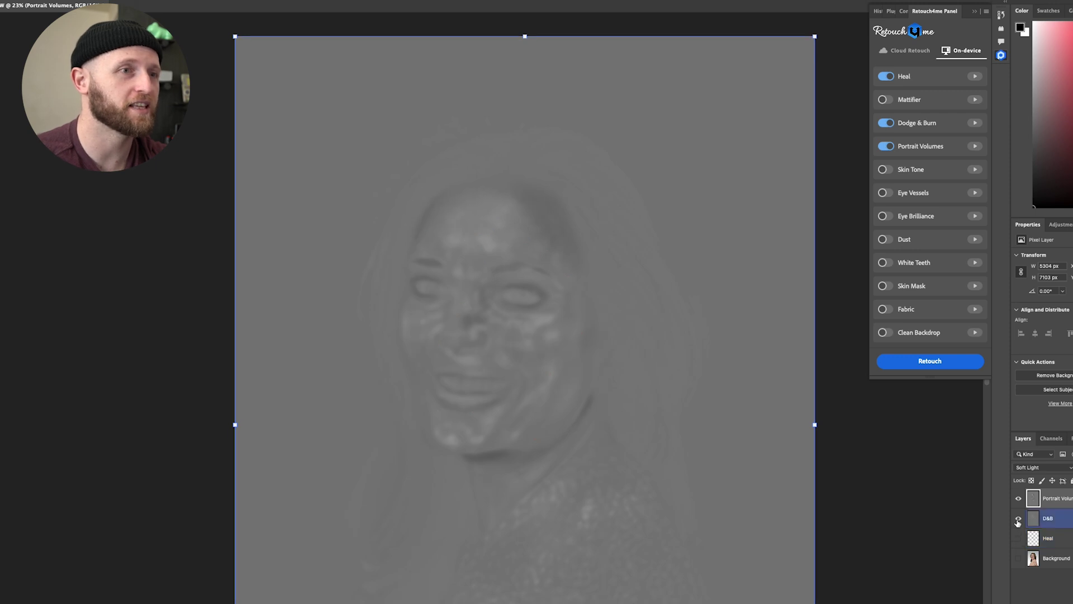
left_click(1019, 538)
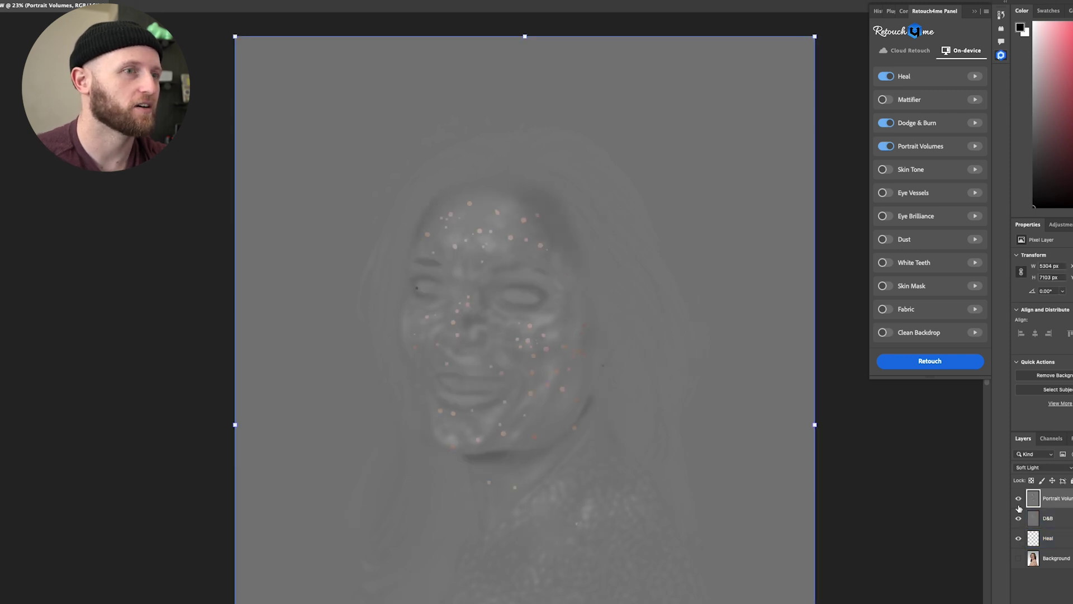
left_click(1018, 558)
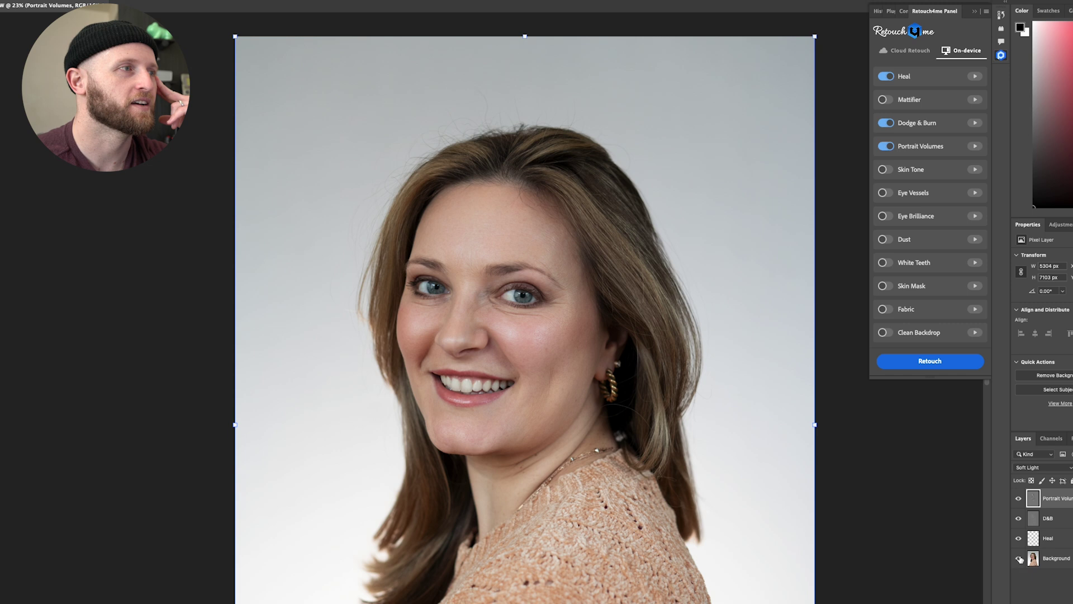
Step: Toggle the Portrait Volumes layer repeatedly to compare the depth and contrast it adds to the face
left_click(1018, 499)
left_click(1018, 500)
left_click(1018, 499)
left_click(1018, 499)
left_click(1018, 500)
left_click(1018, 500)
left_click(1018, 499)
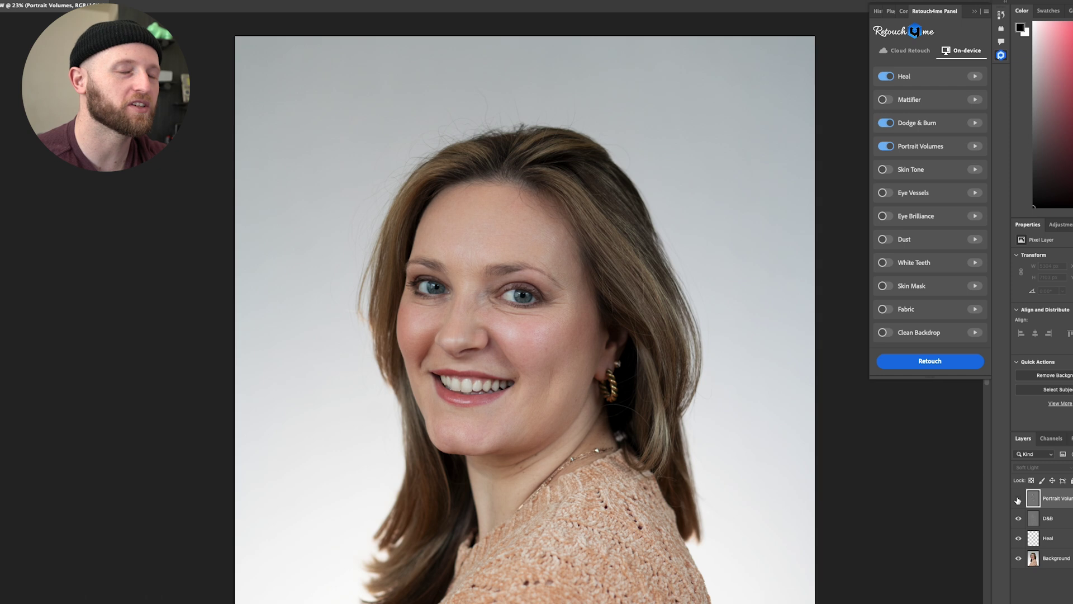
left_click(1018, 500)
left_click(1018, 499)
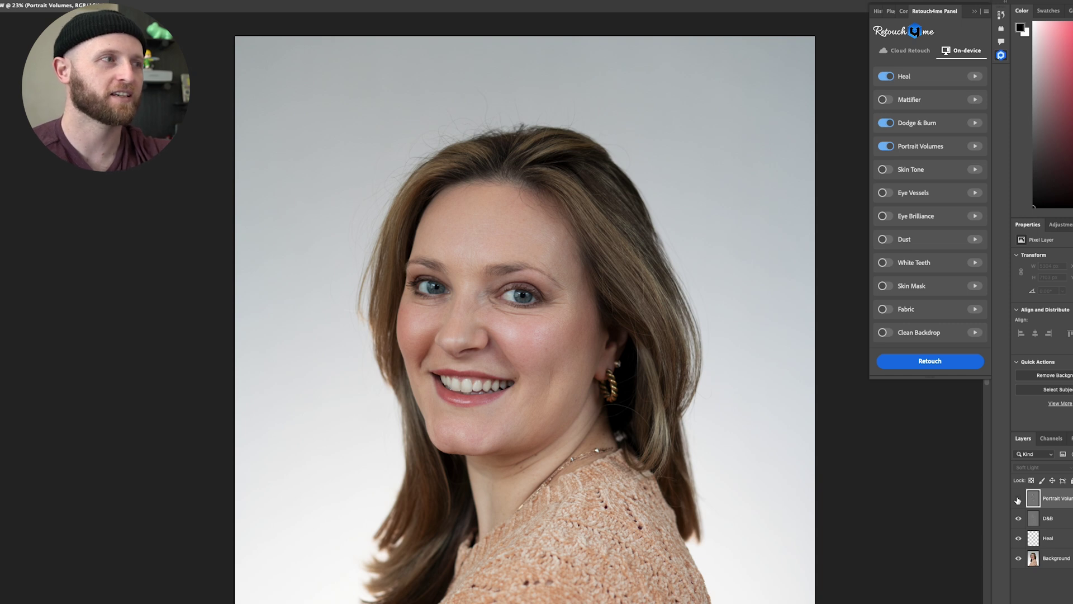
Step: Switch the Portrait Volumes layer off and on several times to judge the facial shading against the version without it
left_click(1018, 499)
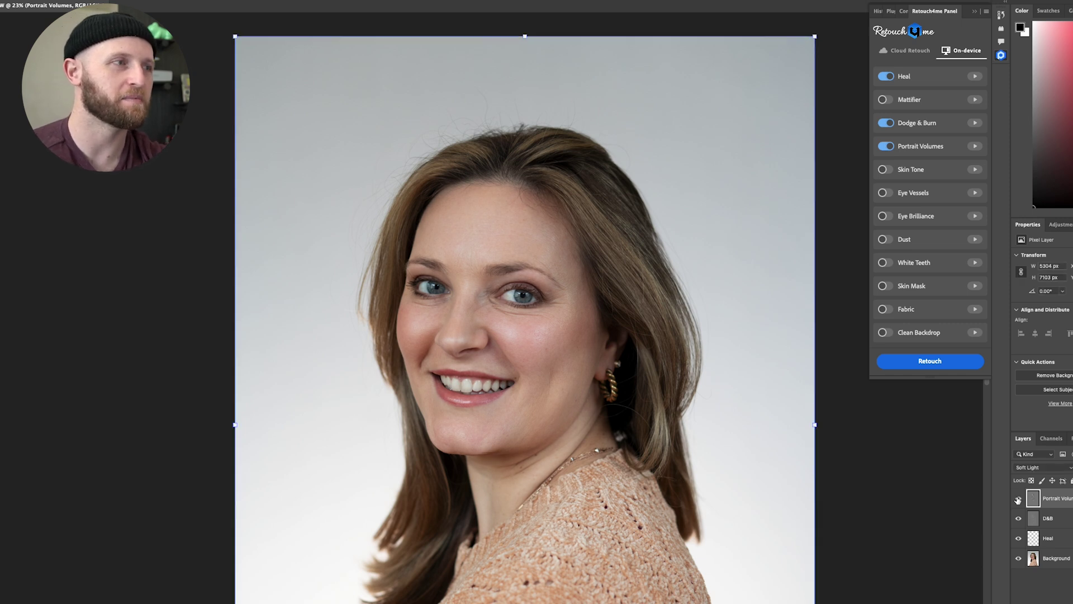
left_click(1018, 499)
left_click(1018, 499)
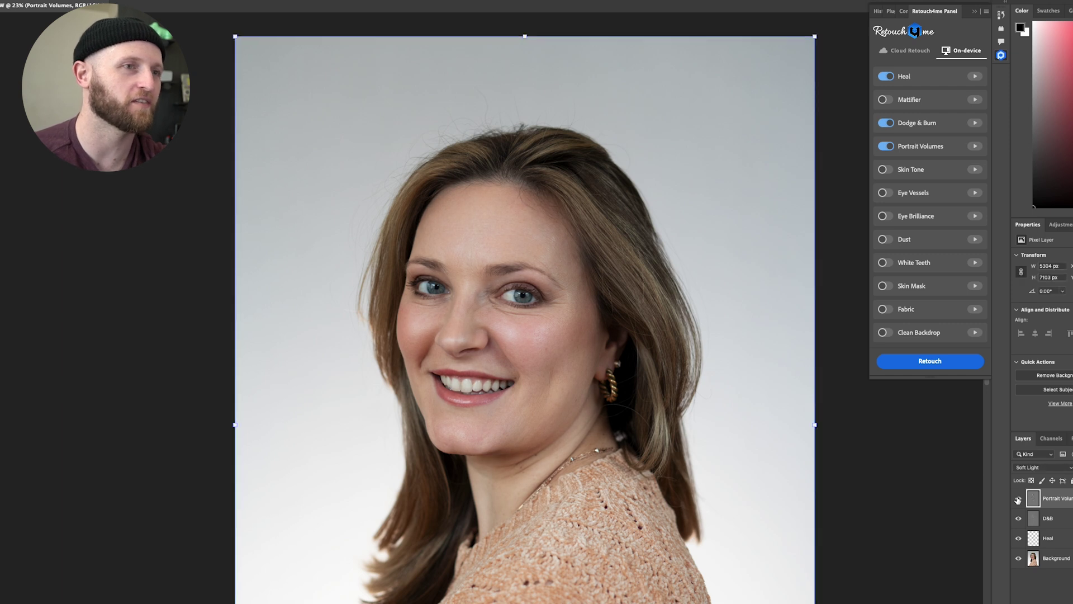
left_click(1017, 499)
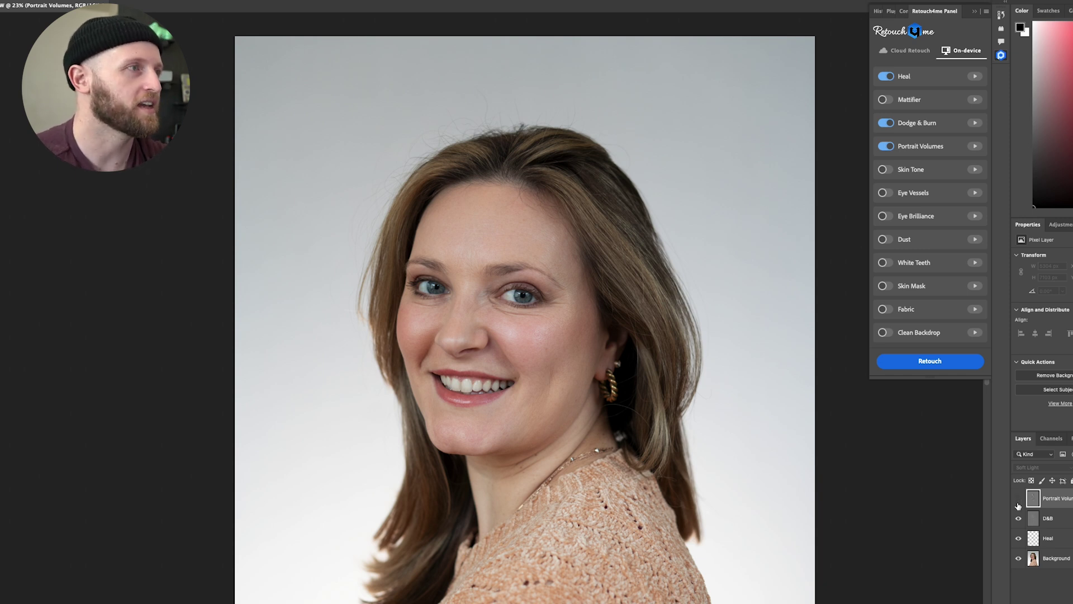
left_click(1018, 503)
left_click(1017, 503)
left_click(1018, 503)
left_click(1017, 503)
left_click(1018, 503)
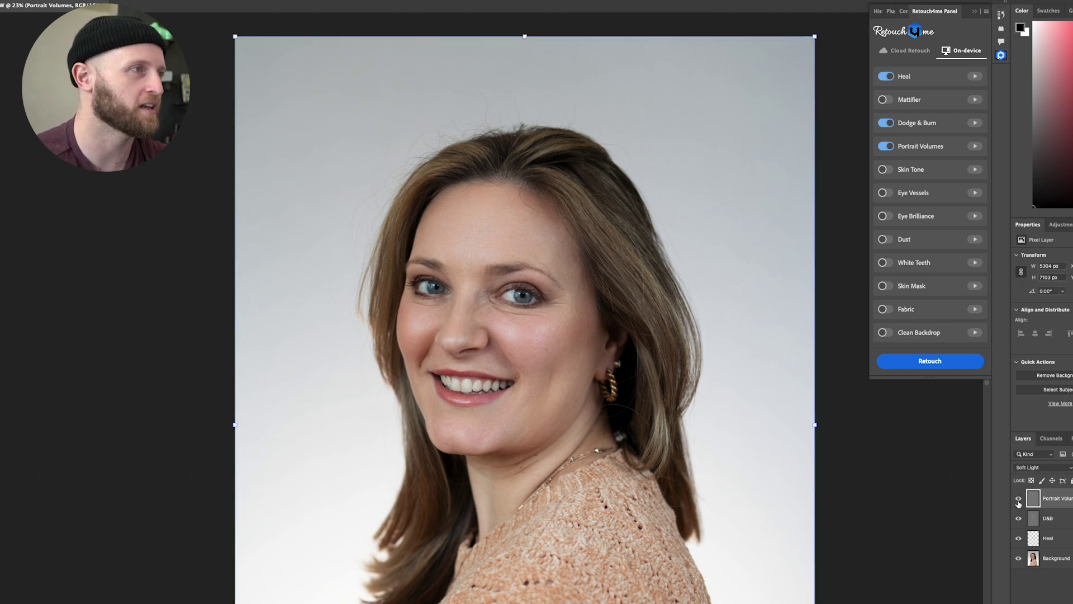
left_click(1017, 503)
left_click(1018, 502)
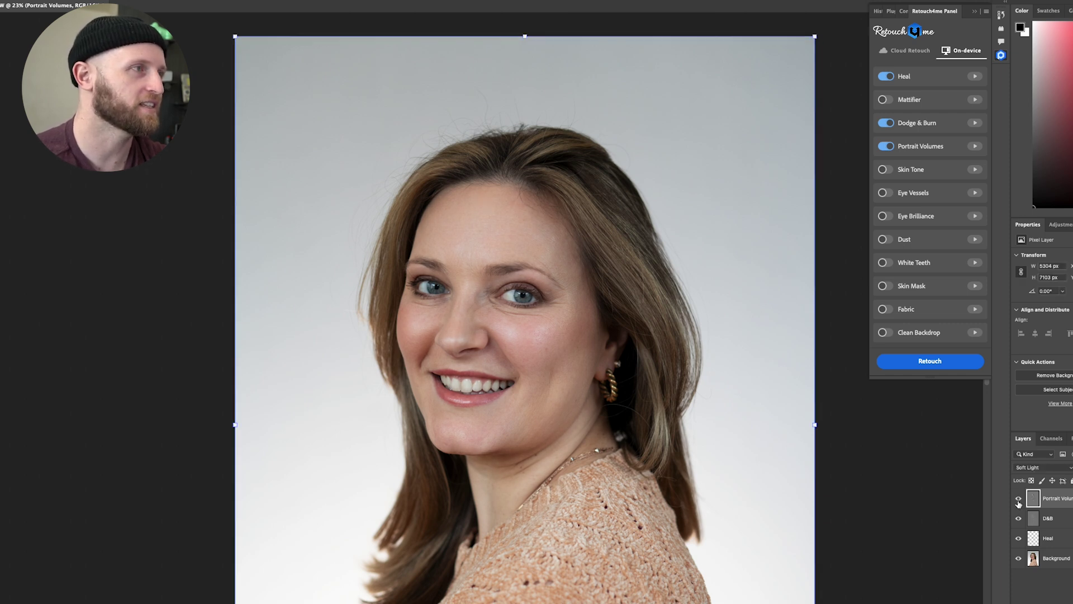
left_click(1018, 502)
left_click(1018, 503)
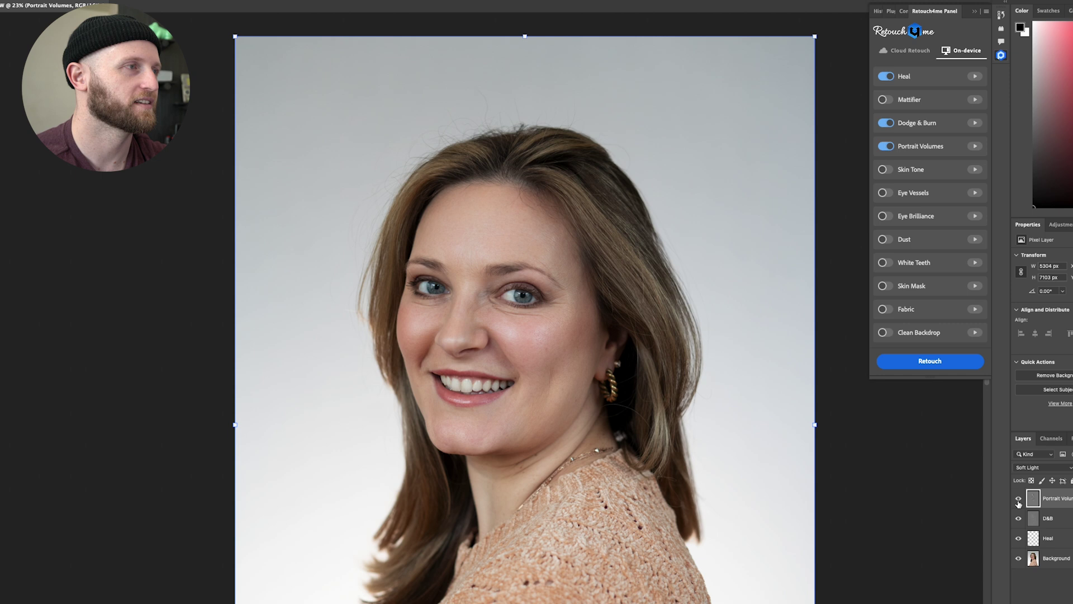
left_click(1018, 503)
left_click(1018, 503)
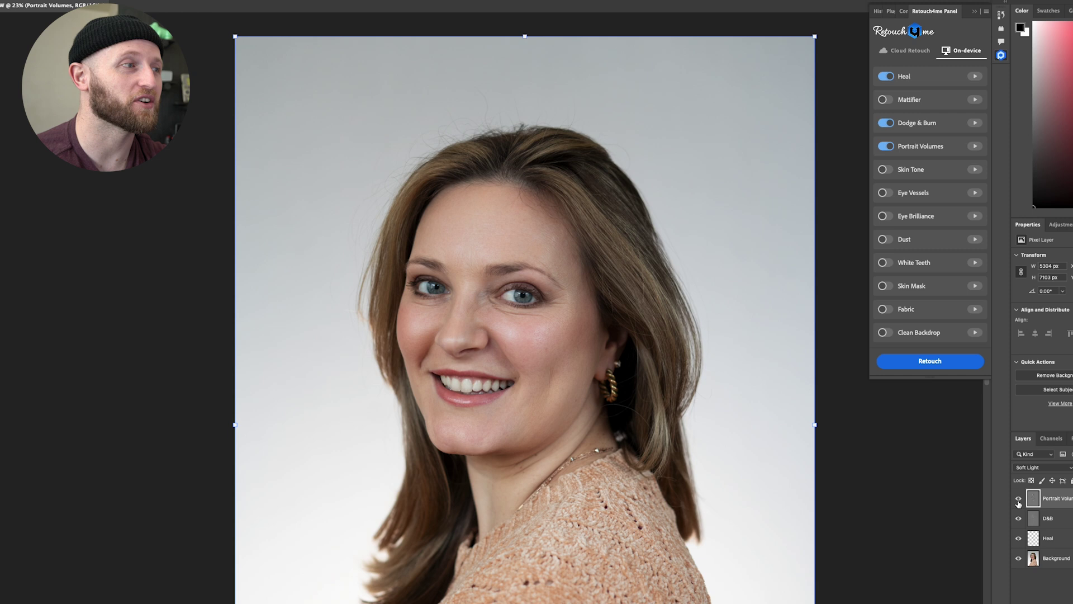
left_click(1018, 503)
left_click(1018, 503)
left_click(1017, 503)
left_click(1017, 503)
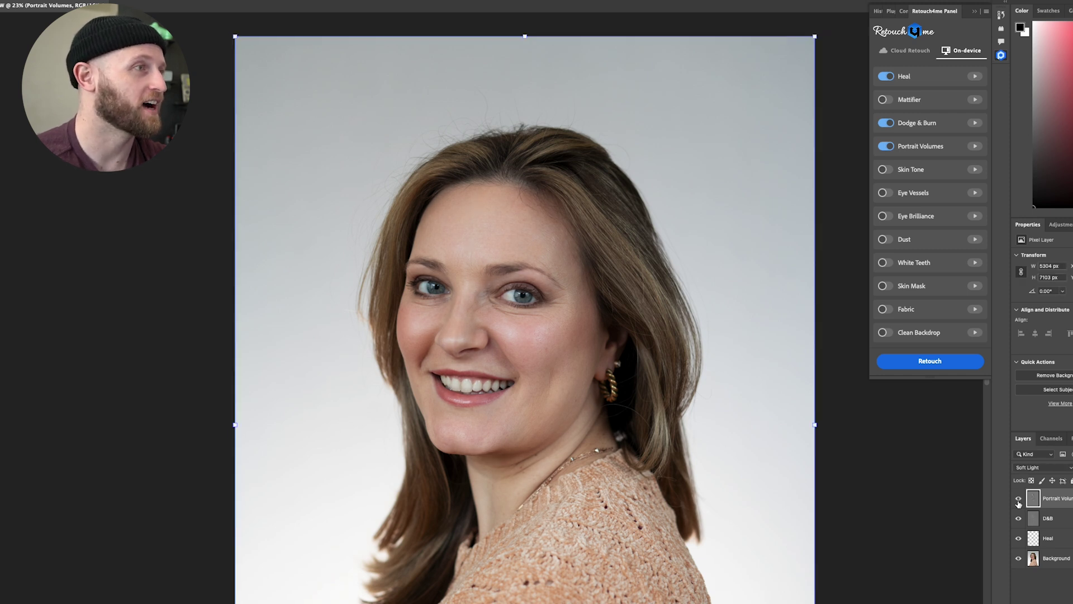
left_click(1018, 503)
left_click(1018, 502)
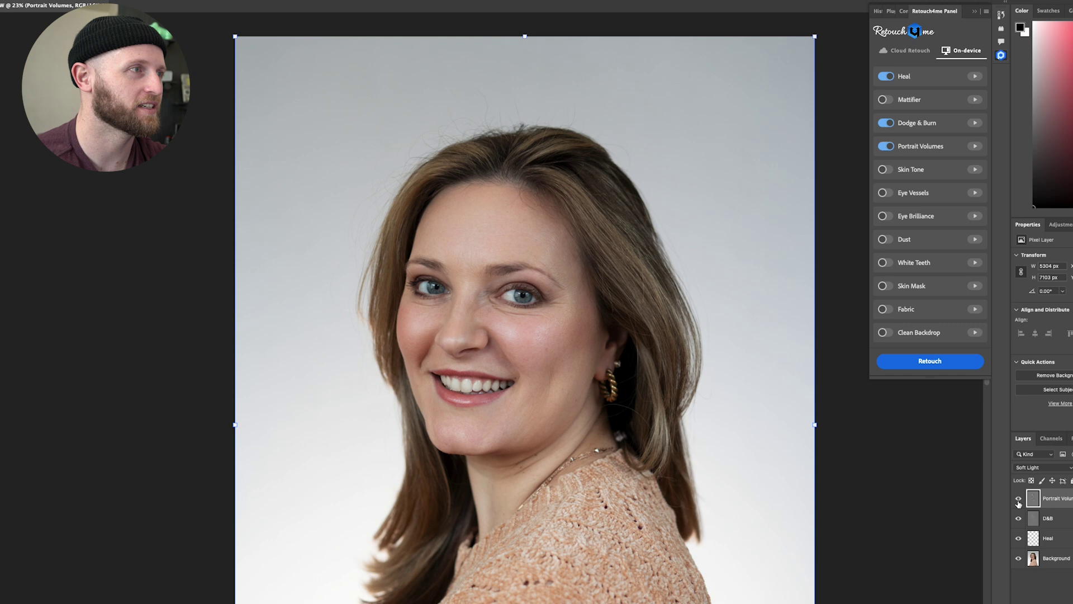
Step: Group the Heal, D&B and Portrait Volumes layers and toggle the group's visibility to compare the full retouch with the original
key("ctrl+g")
left_click(1020, 496)
left_click(1021, 497)
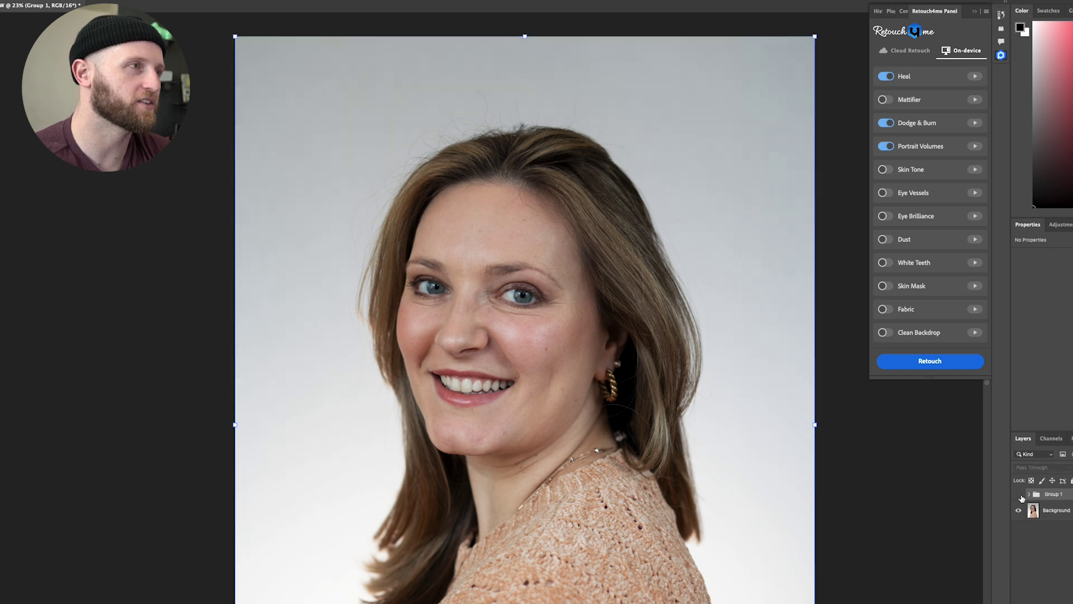
left_click(1020, 495)
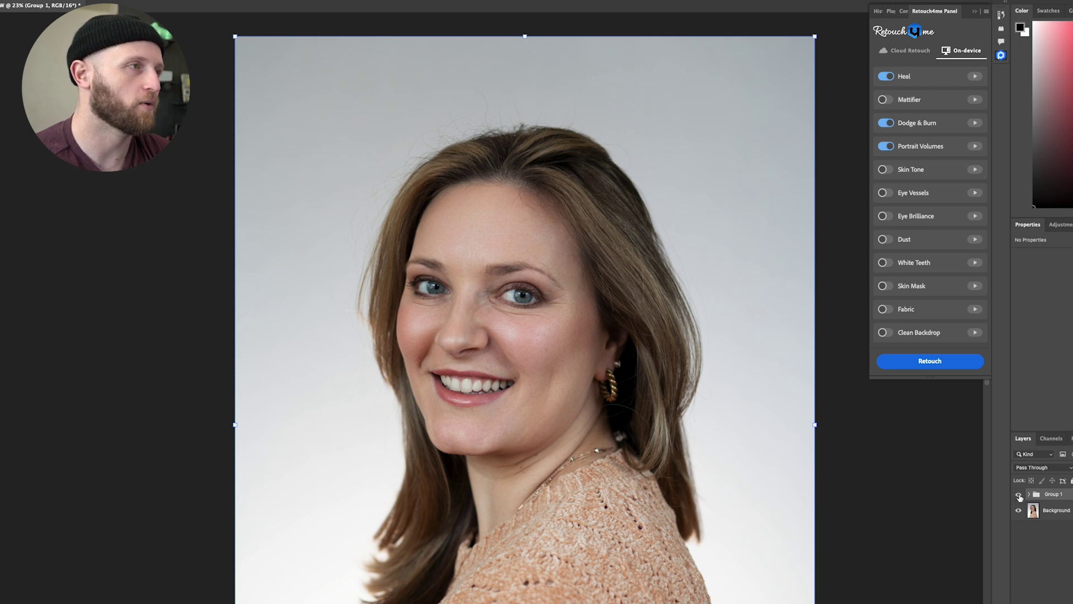
left_click(1019, 495)
left_click(1019, 495)
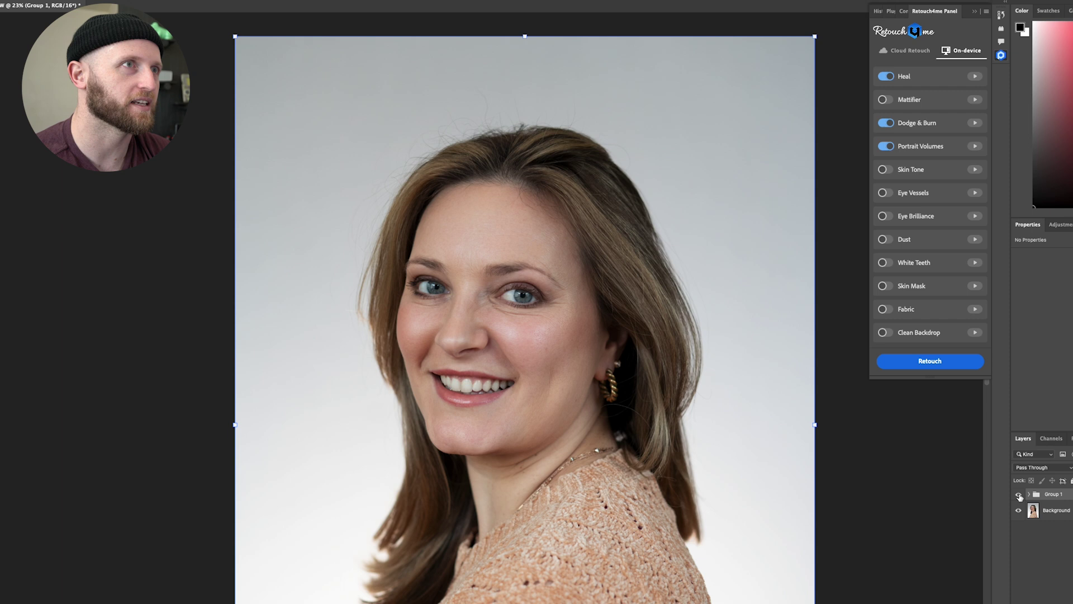
left_click(1018, 495)
left_click(1018, 495)
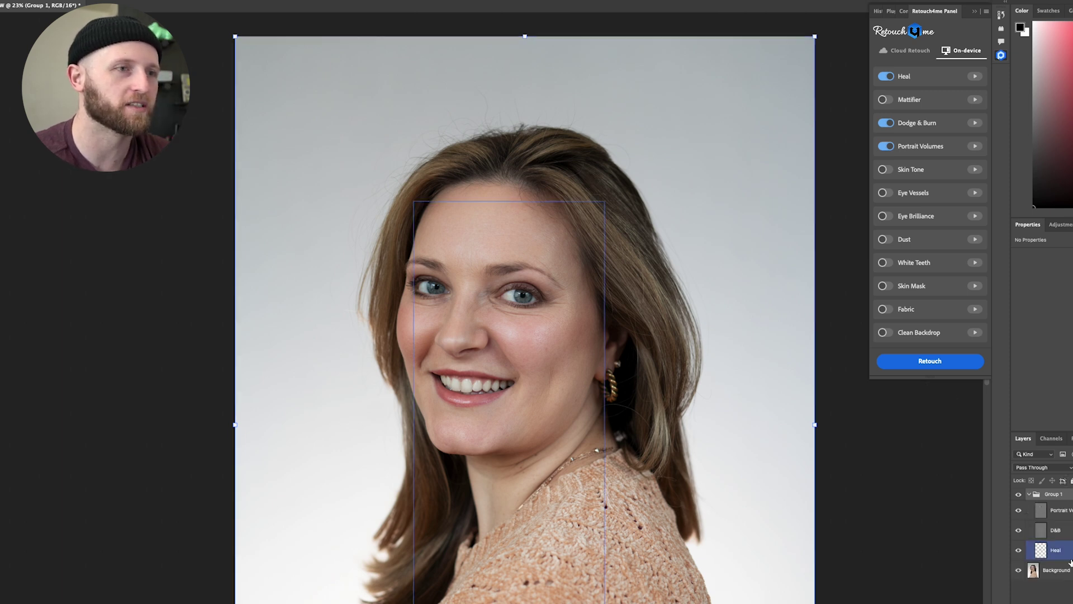
Step: Toggle the Heal layer inside the group to compare the skin blemishes with and without healing
left_click(1018, 551)
left_click(1018, 551)
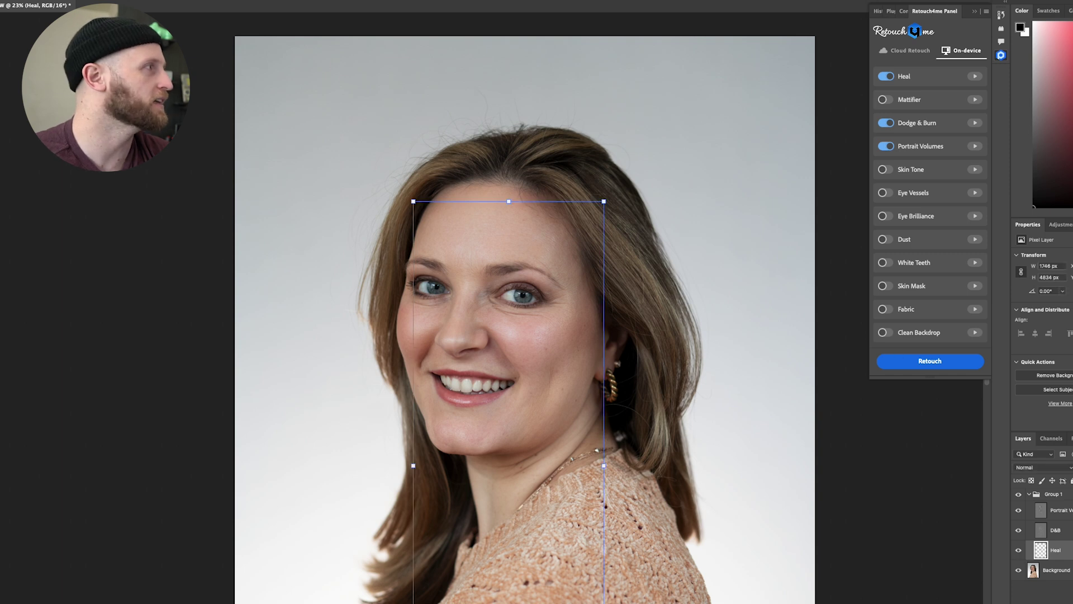
left_click(1018, 550)
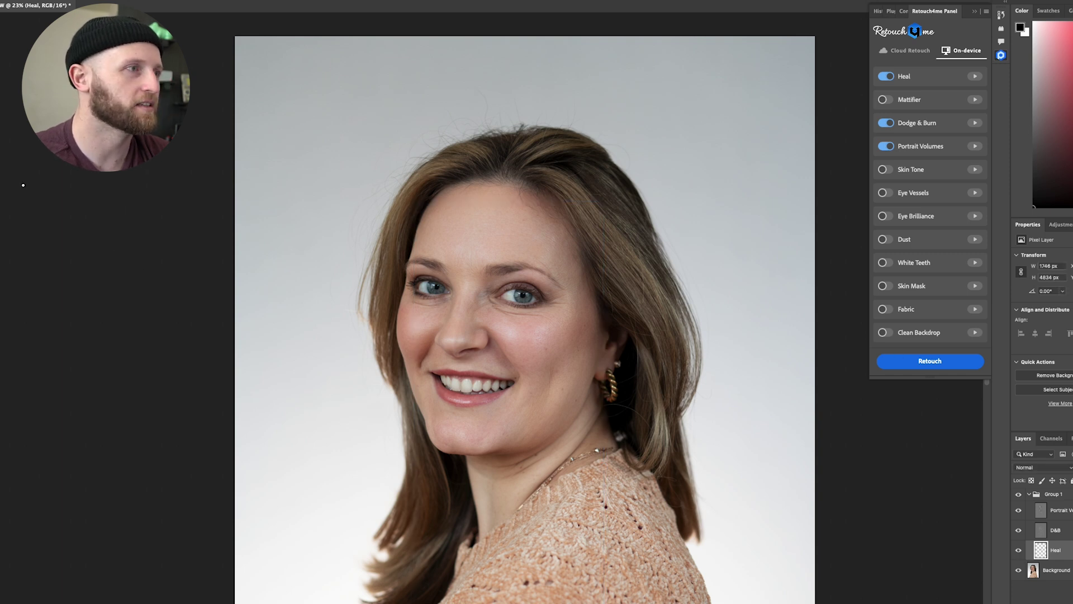
left_click(1018, 550)
scroll(538, 351, "up", 1)
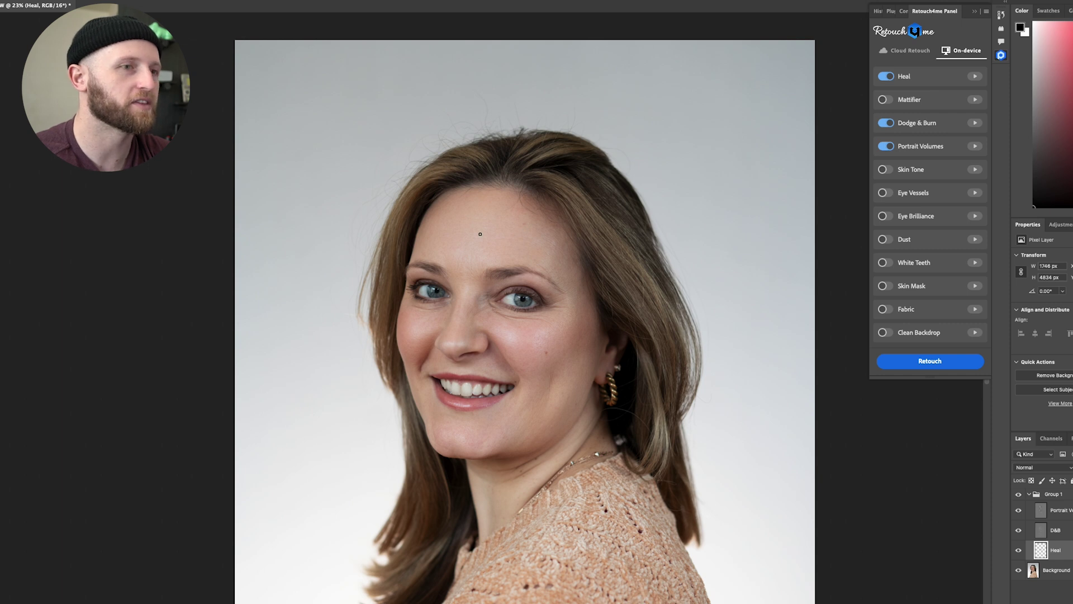
left_click(1018, 551)
left_click(1018, 552)
left_click(1018, 551)
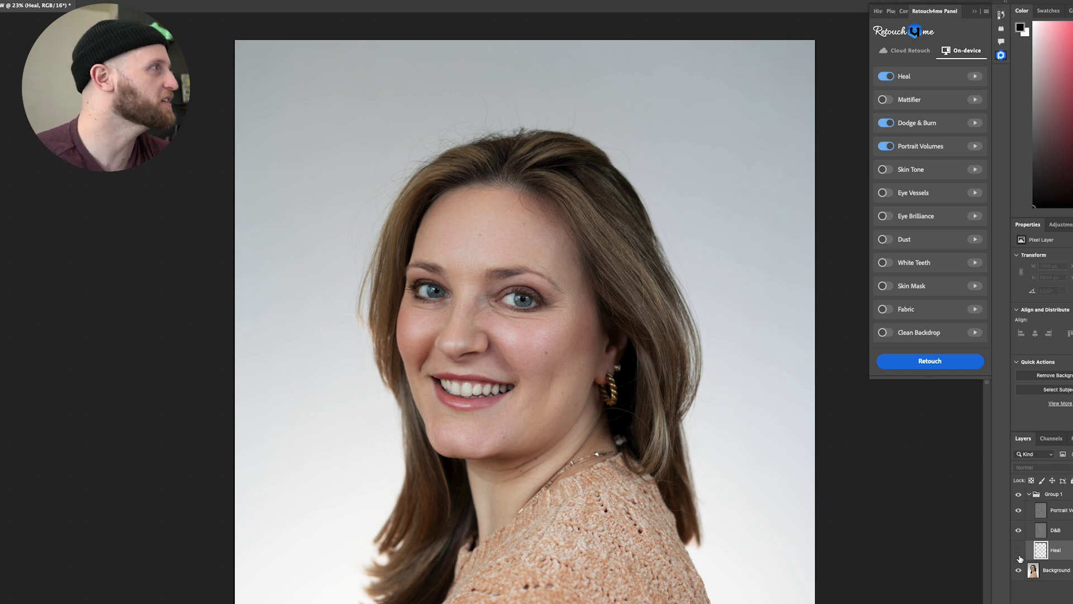
left_click(1018, 551)
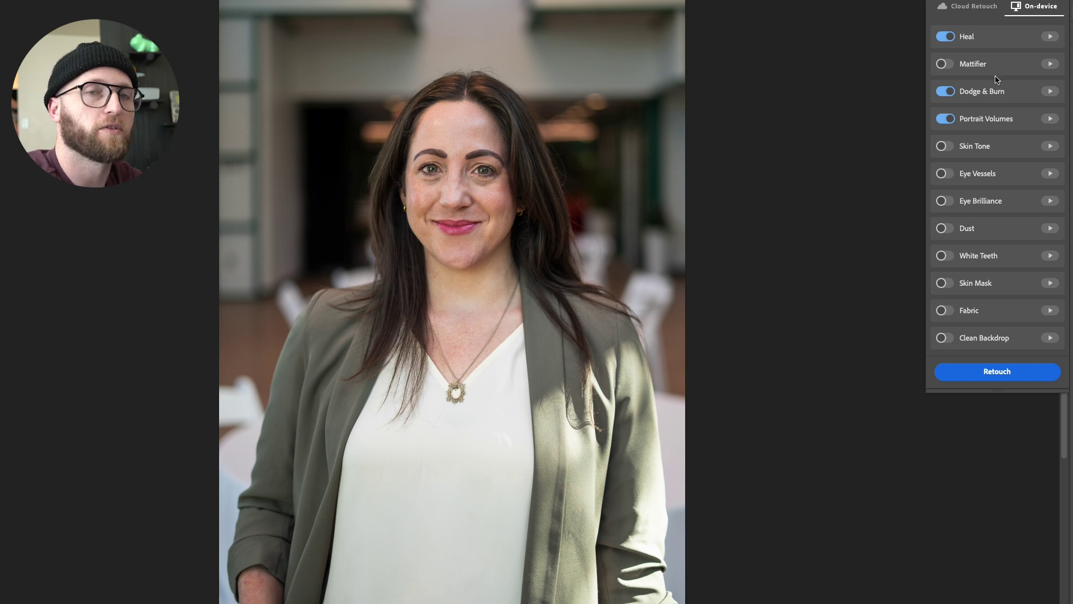
Step: Run the Heal, Dodge & Burn and Portrait Volumes retouch on the woman's outdoor portrait and create a layer group named "editasas"
left_click(975, 371)
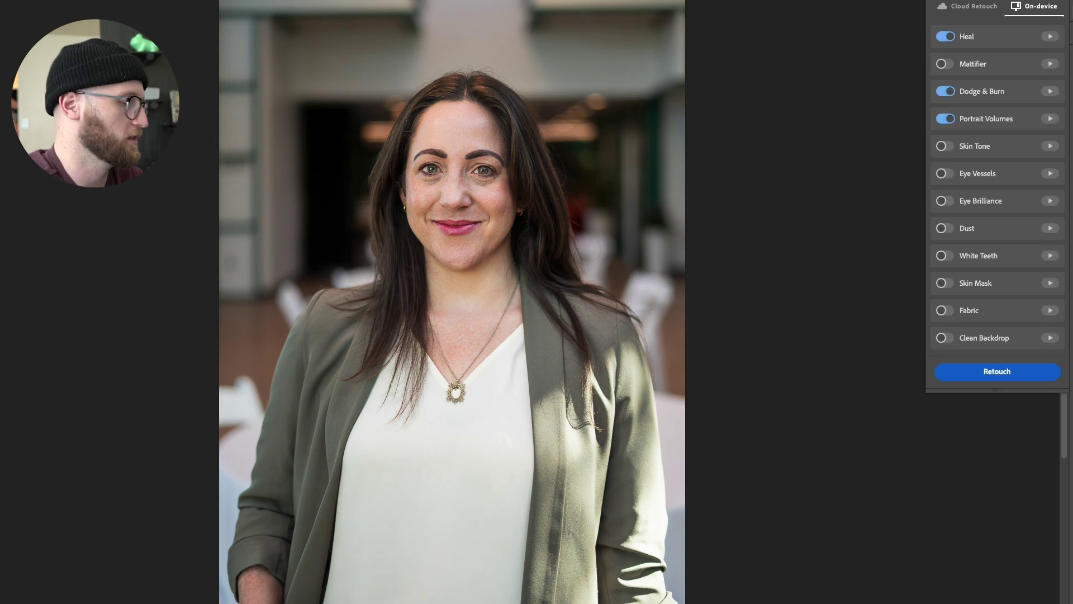
right_click(1045, 572)
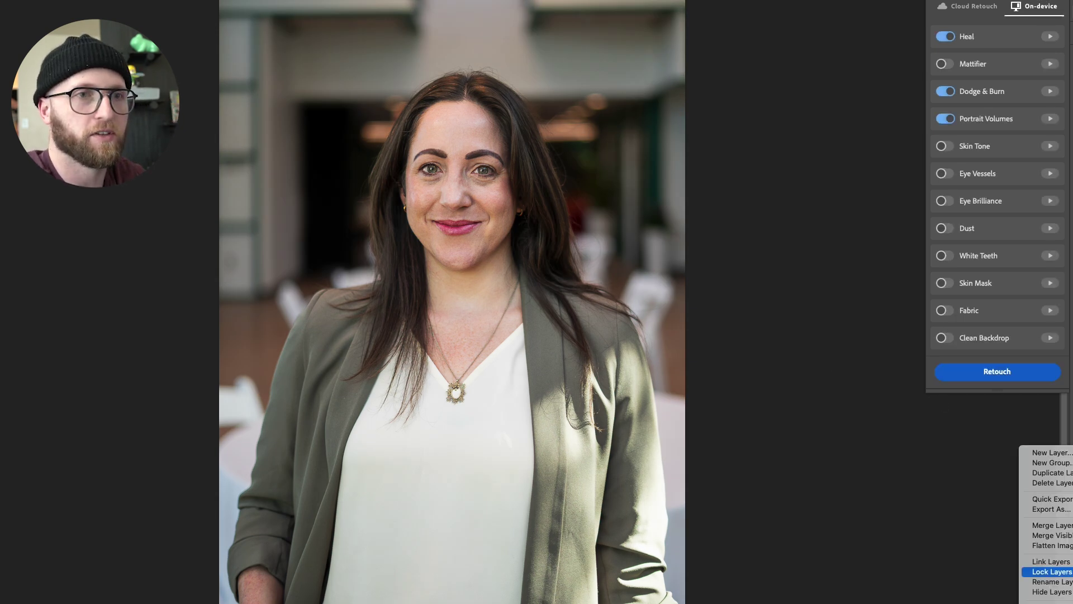
left_click(1053, 468)
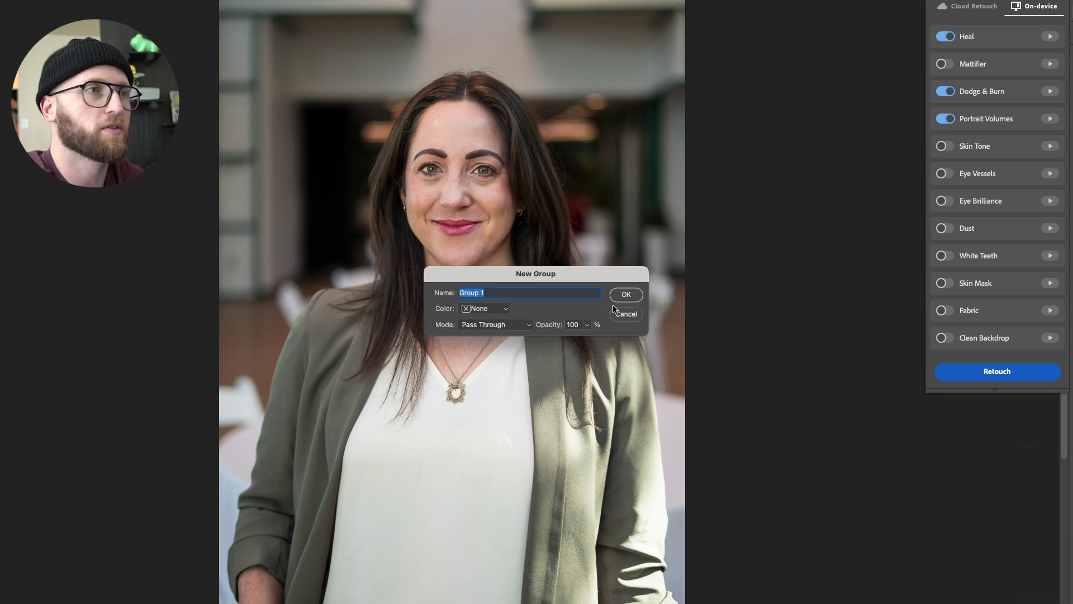
type("edita")
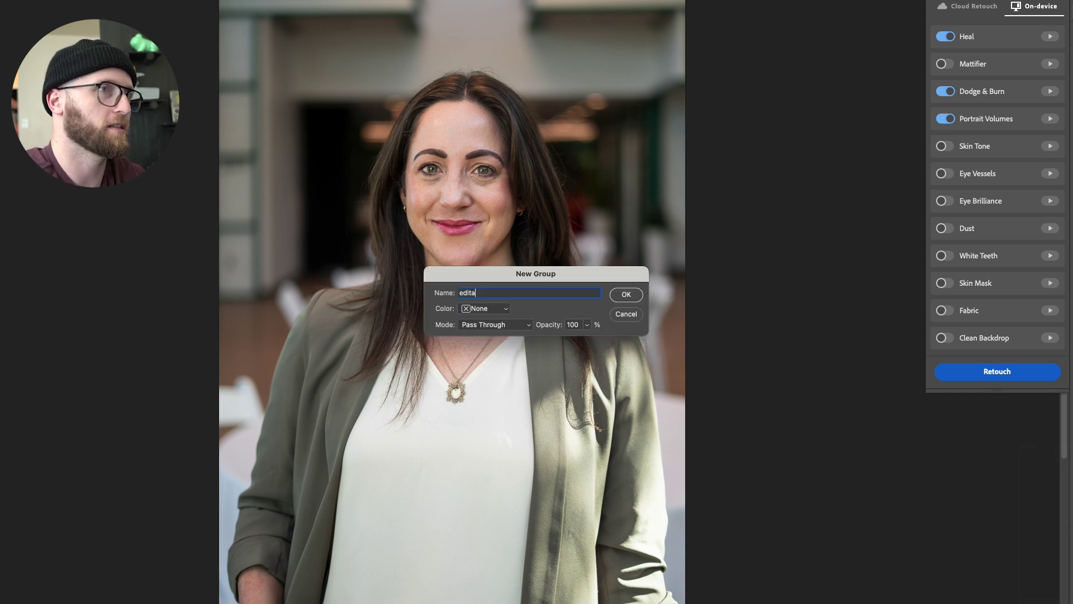
type("sas")
key("Return")
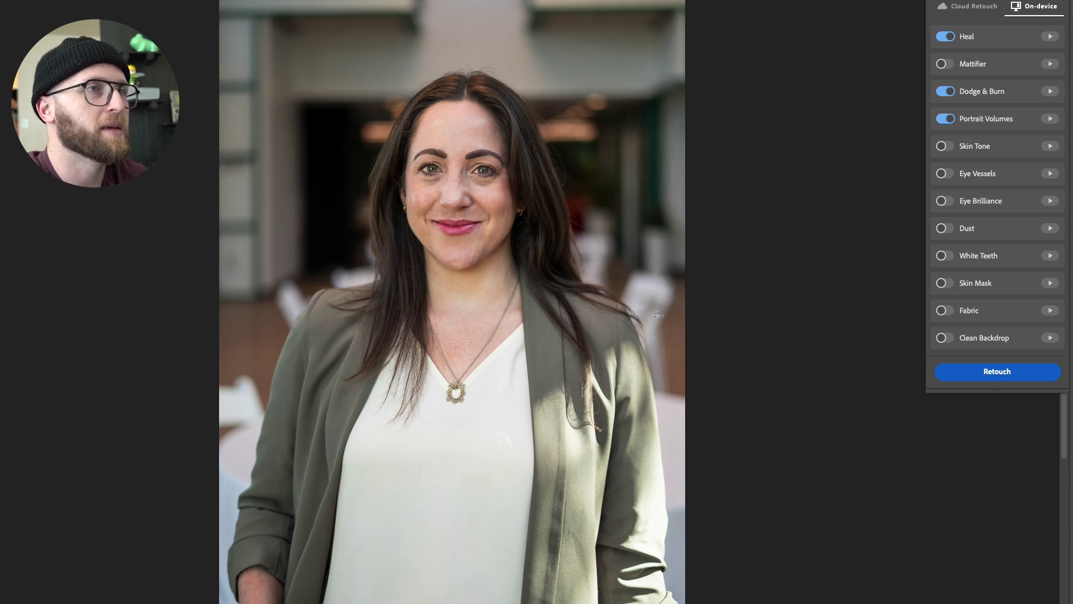
scroll(452, 265, "up", 2)
scroll(452, 265, "up", 2)
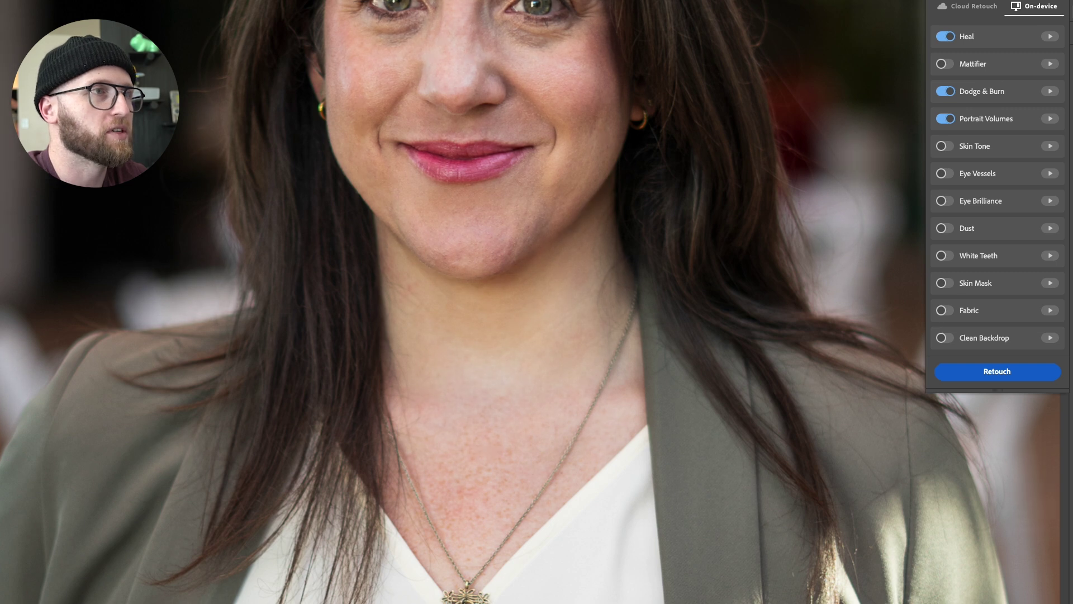
scroll(549, 318, "up", 5)
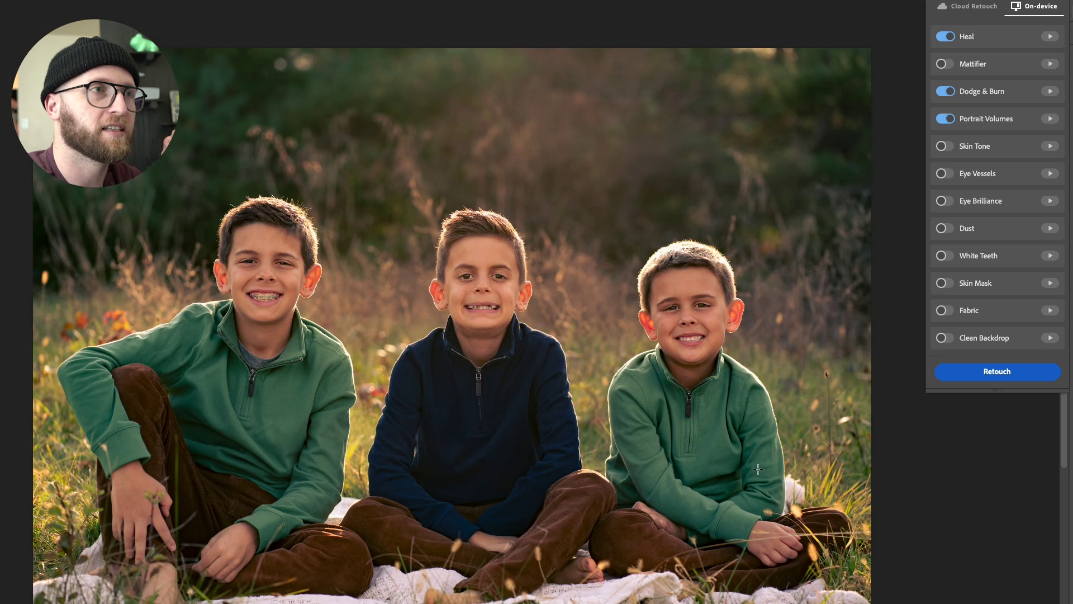
Step: Run the Heal, Dodge & Burn and Portrait Volumes retouch on the photo of the three boys
left_click(969, 373)
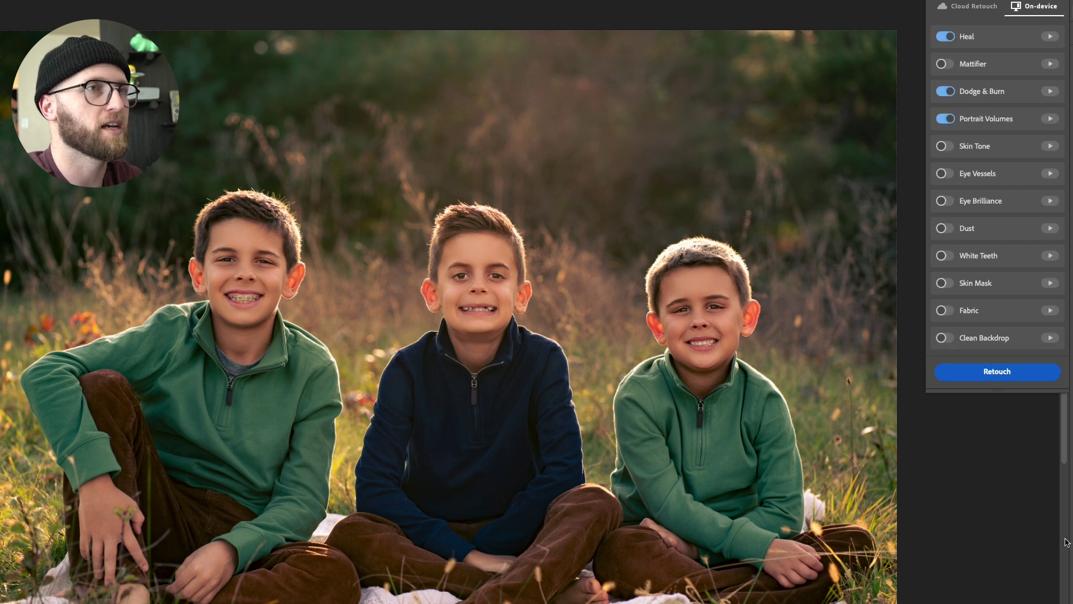
left_click(663, 373)
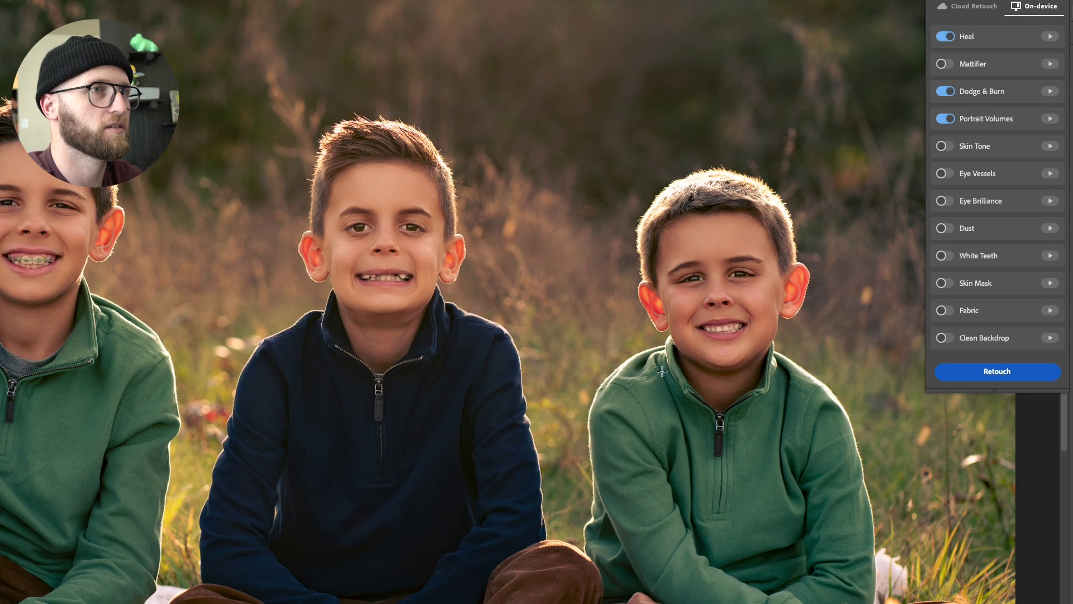
left_click_drag(248, 192, 319, 236)
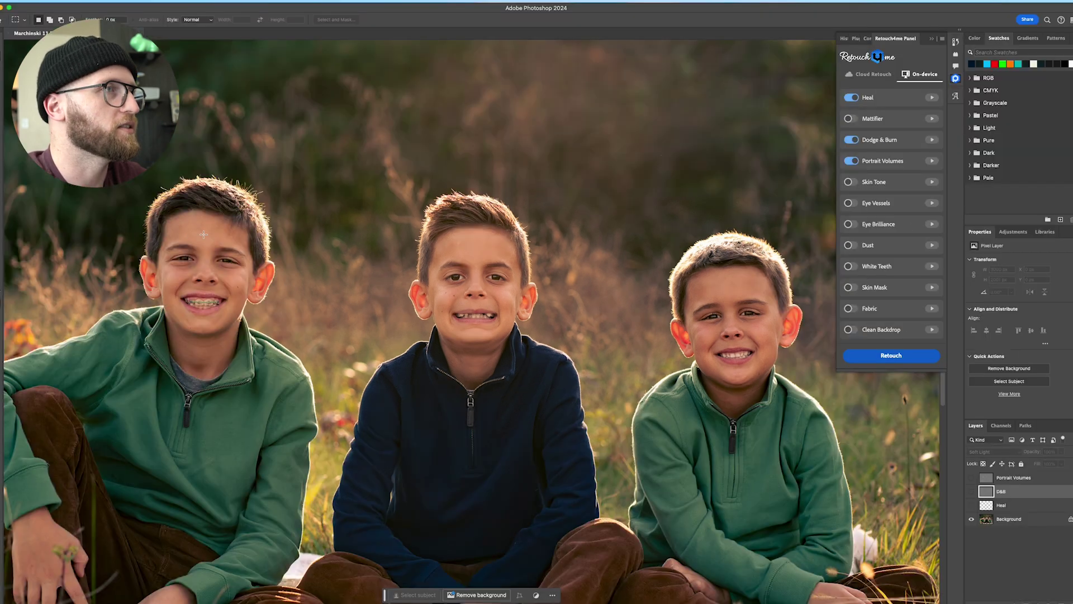
Step: Show the Heal layer over the background, try its opacity at 37% and 100%, and set it to 50%
scroll(214, 222, "up", 5)
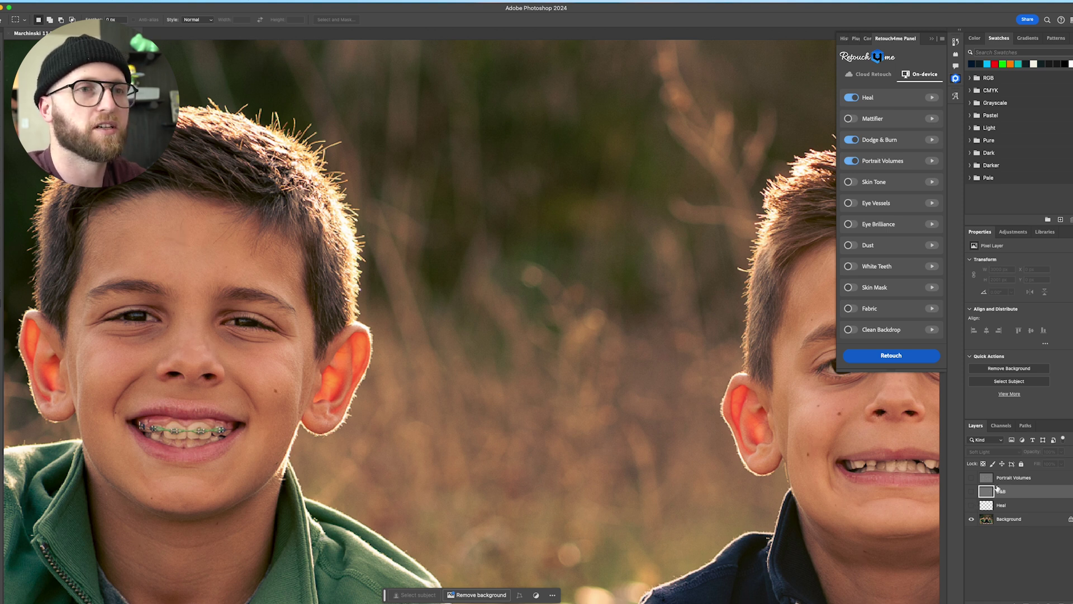
left_click(972, 505)
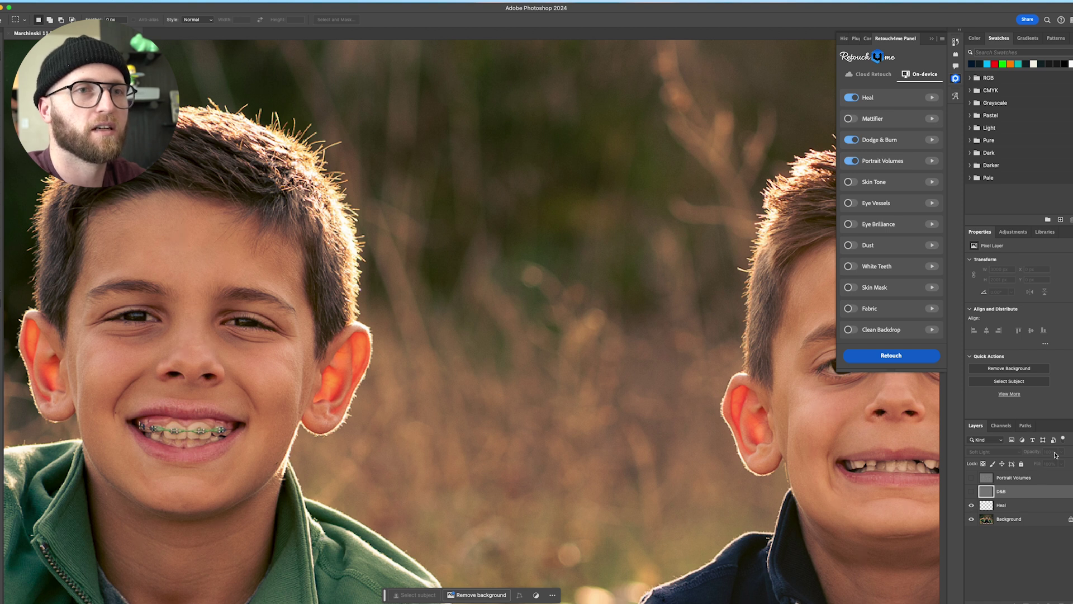
left_click(1031, 506)
left_click(1061, 452)
mouse_move(1059, 466)
left_mouse_down()
mouse_move(1020, 469)
mouse_move(1037, 464)
left_mouse_up()
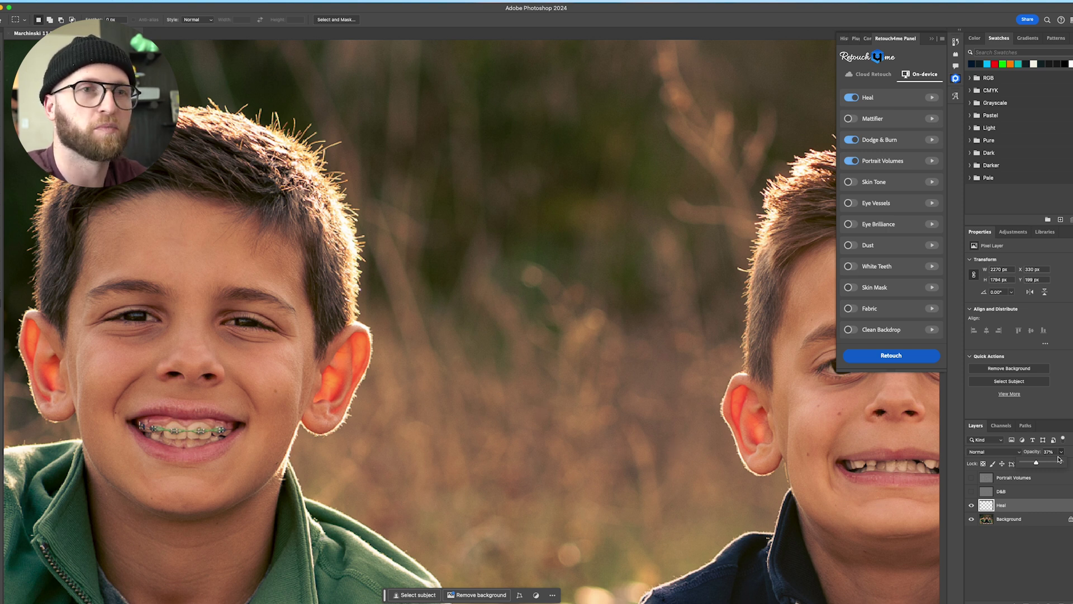
left_click_drag(1037, 464, 1060, 463)
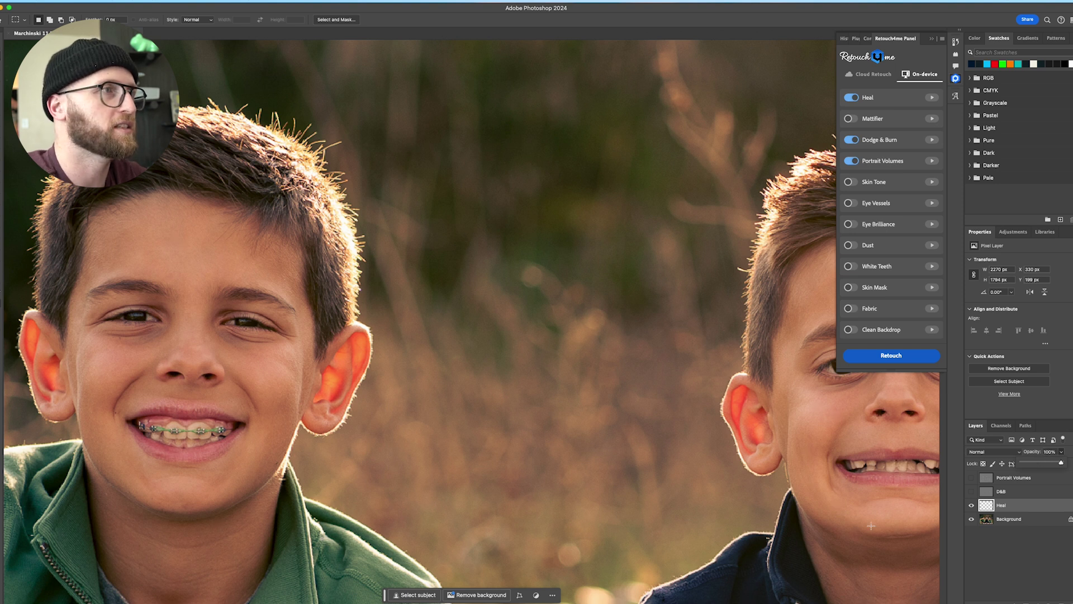
left_click(1041, 463)
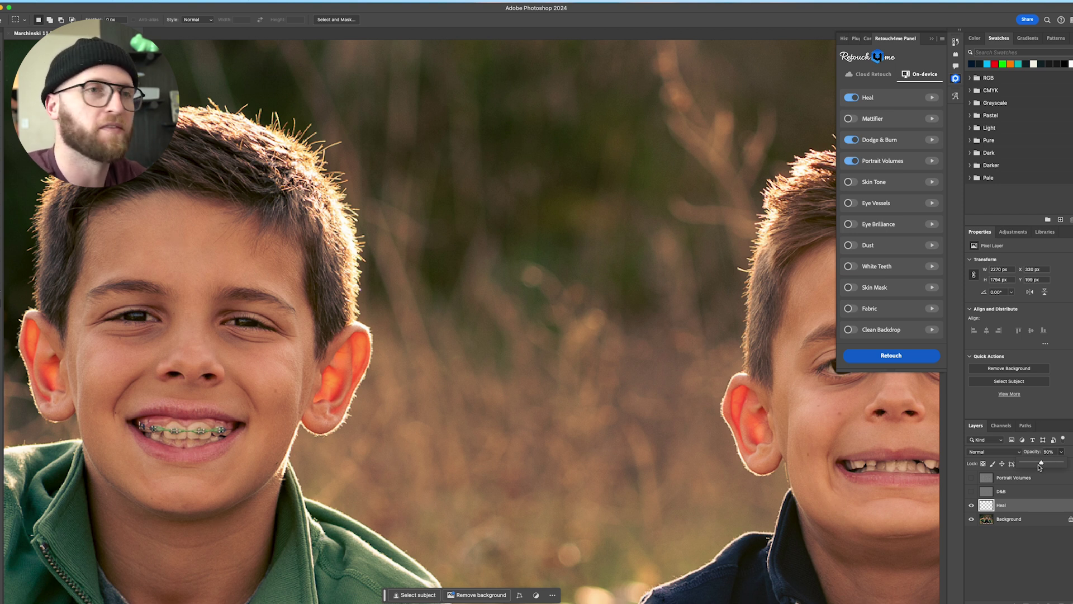
left_click_drag(618, 431, 190, 394)
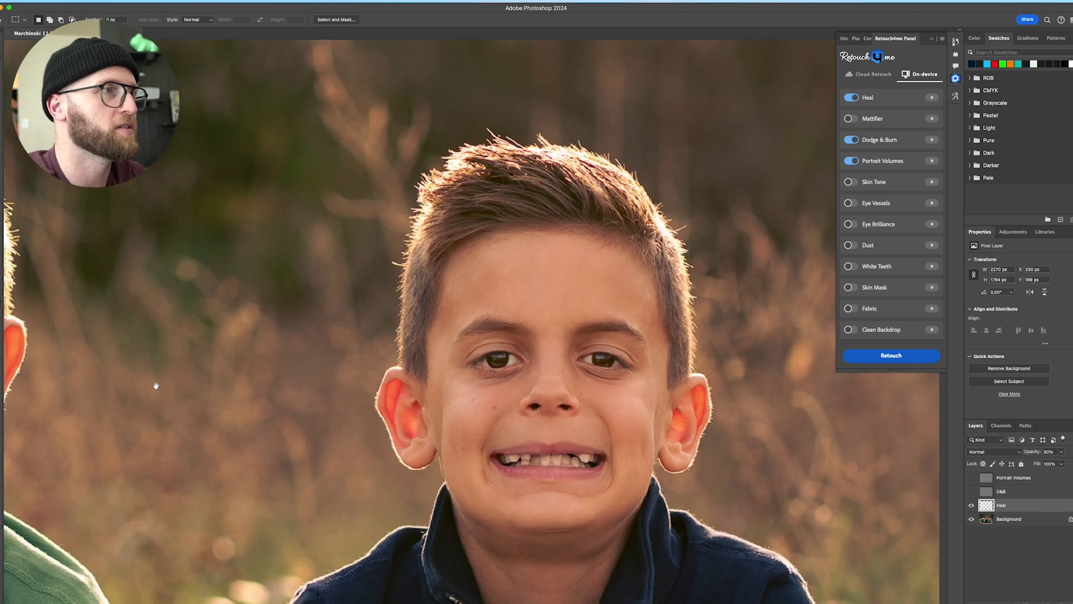
scroll(400, 359, "down", 5)
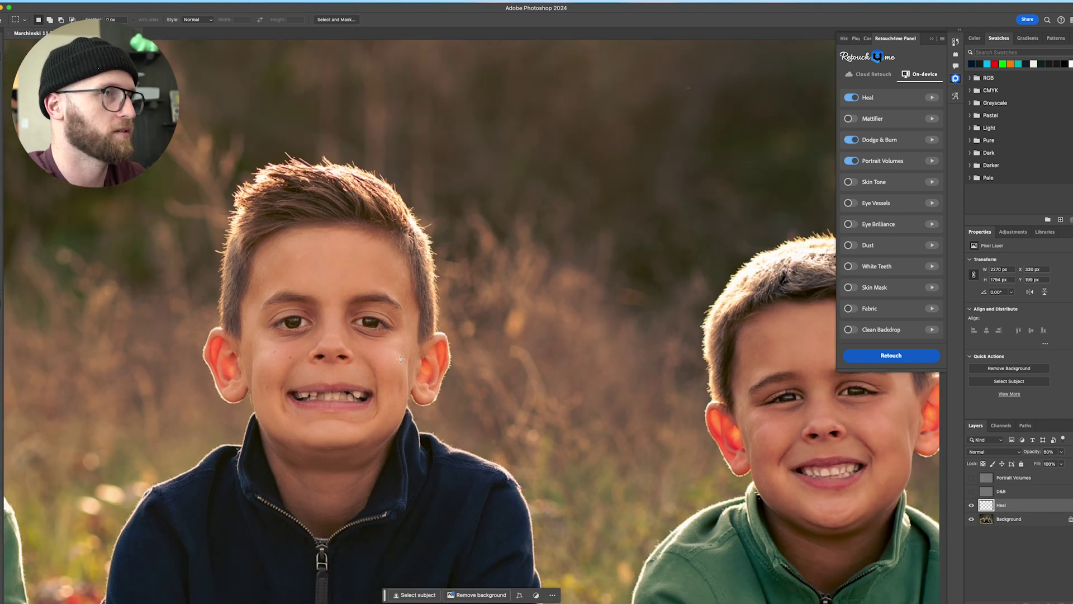
Step: Collapse the Retouch4me panel and clear the small stray selection beside the middle boy
scroll(233, 349, "up", 3)
scroll(296, 356, "down", 3)
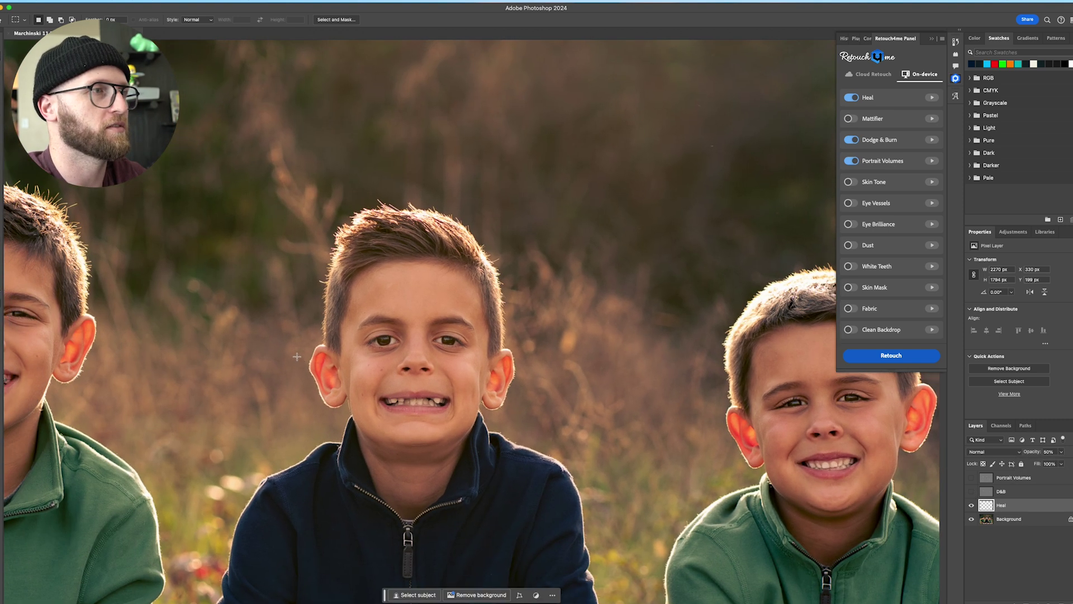
left_click_drag(253, 355, 264, 357)
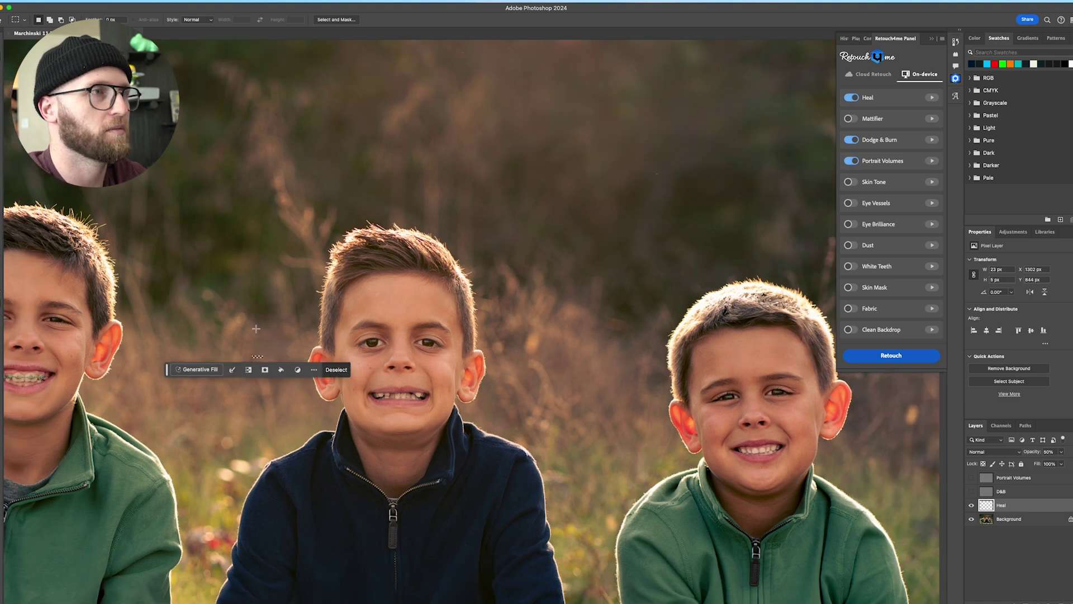
scroll(279, 341, "left", 3)
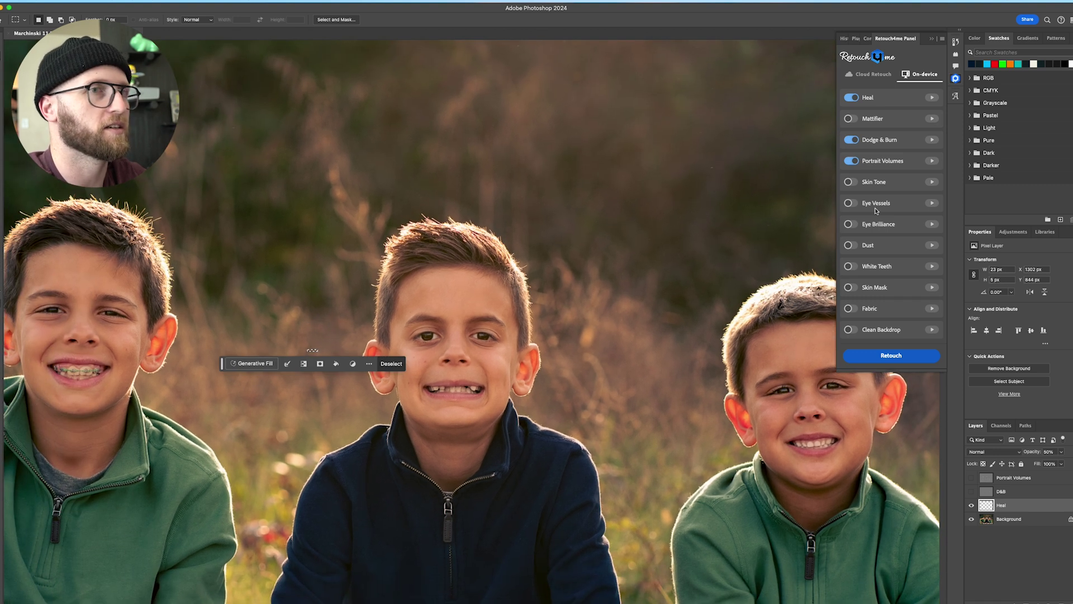
left_click(931, 38)
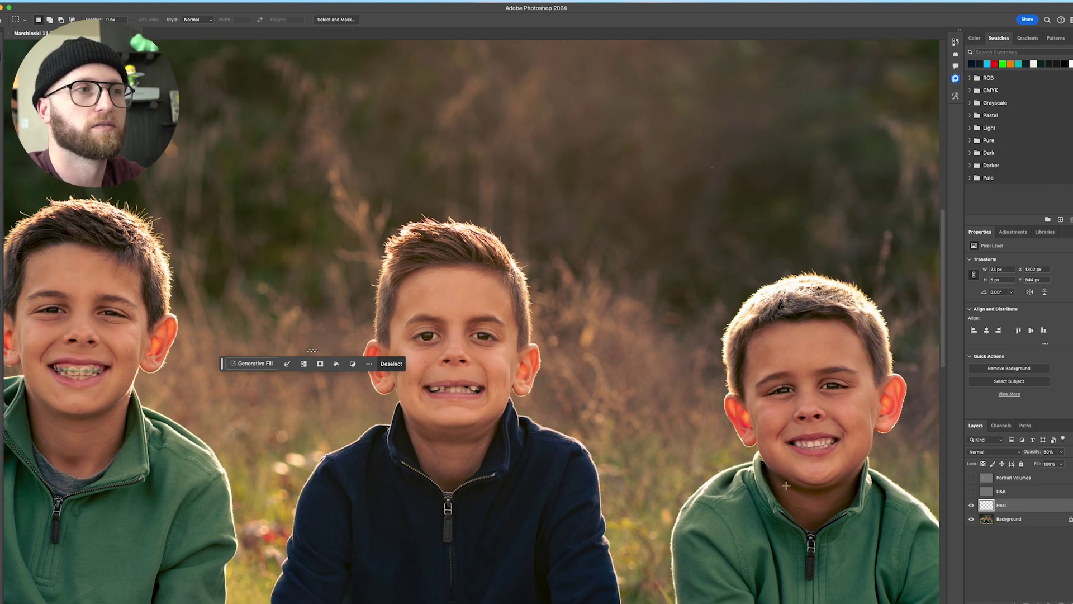
key("ctrl+d")
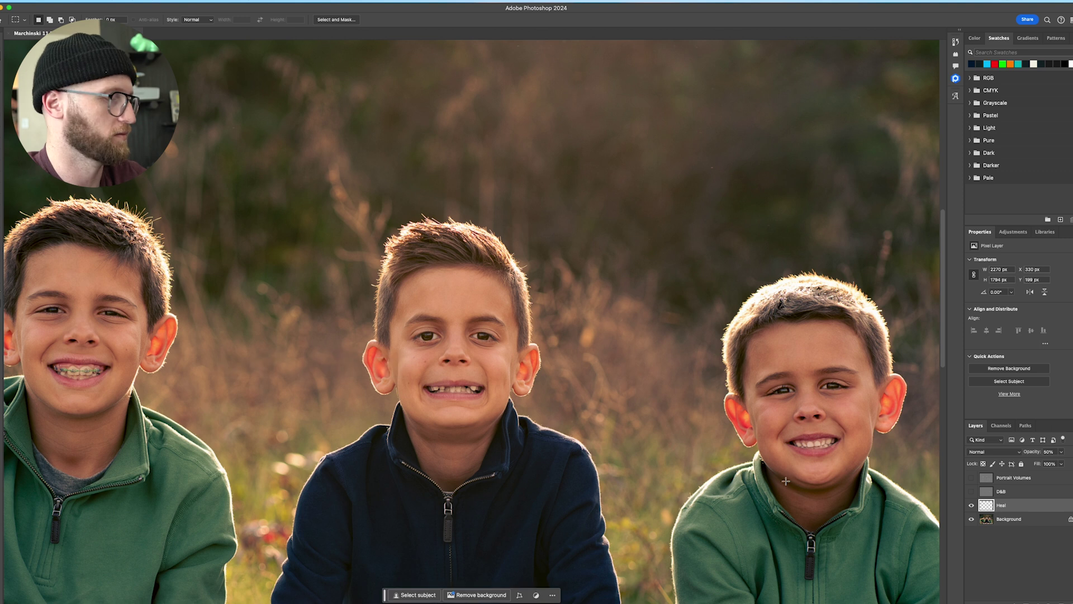
Step: Toggle the D&B layer above the Heal layer to compare the boys' skin with and without dodge and burn
left_click(971, 492)
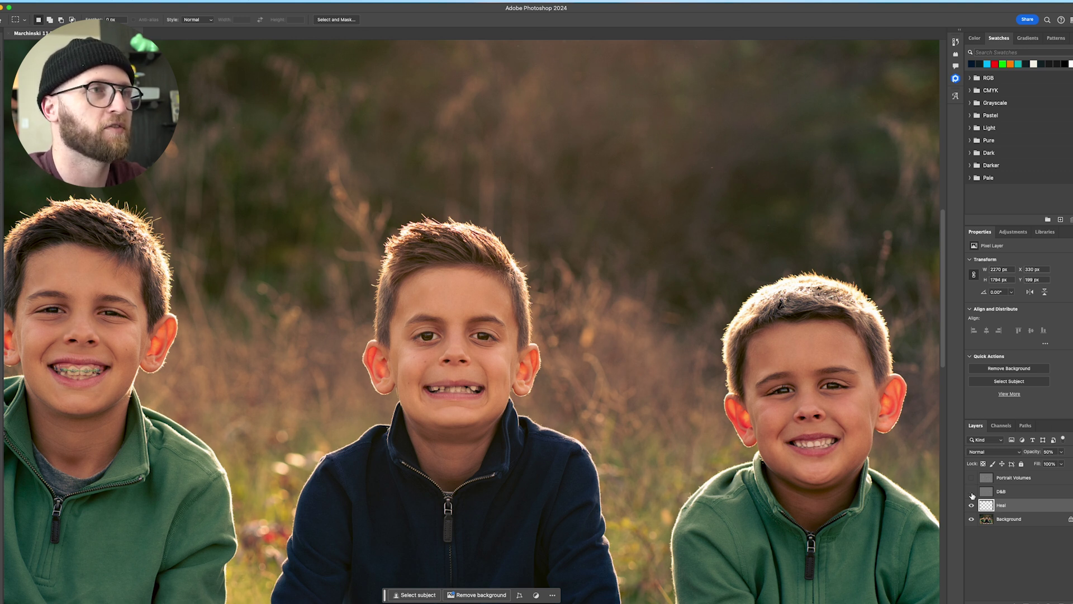
left_click(971, 493)
left_click(972, 493)
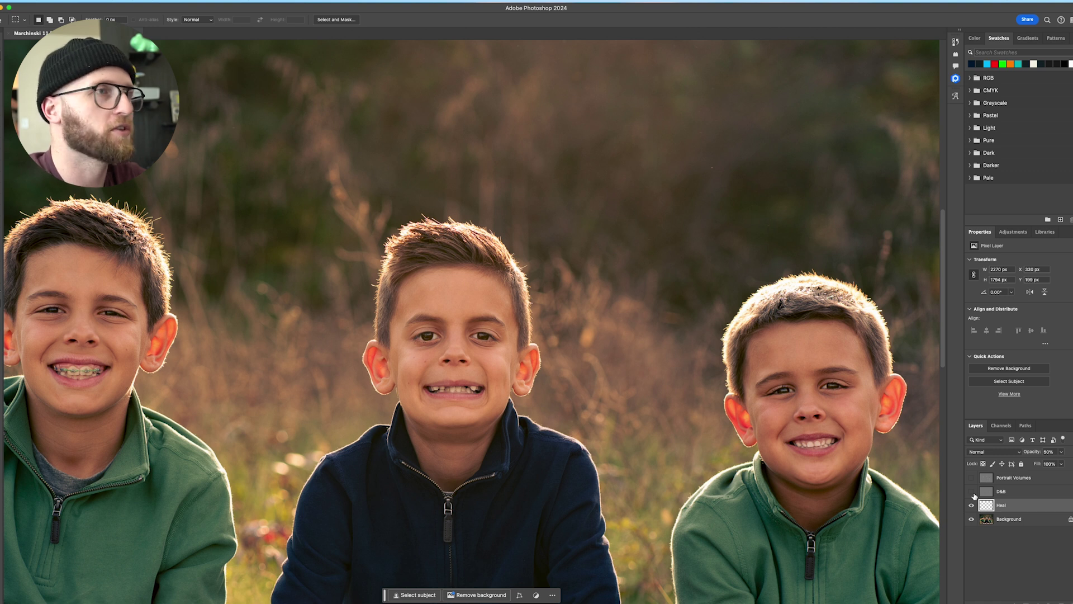
left_click(971, 492)
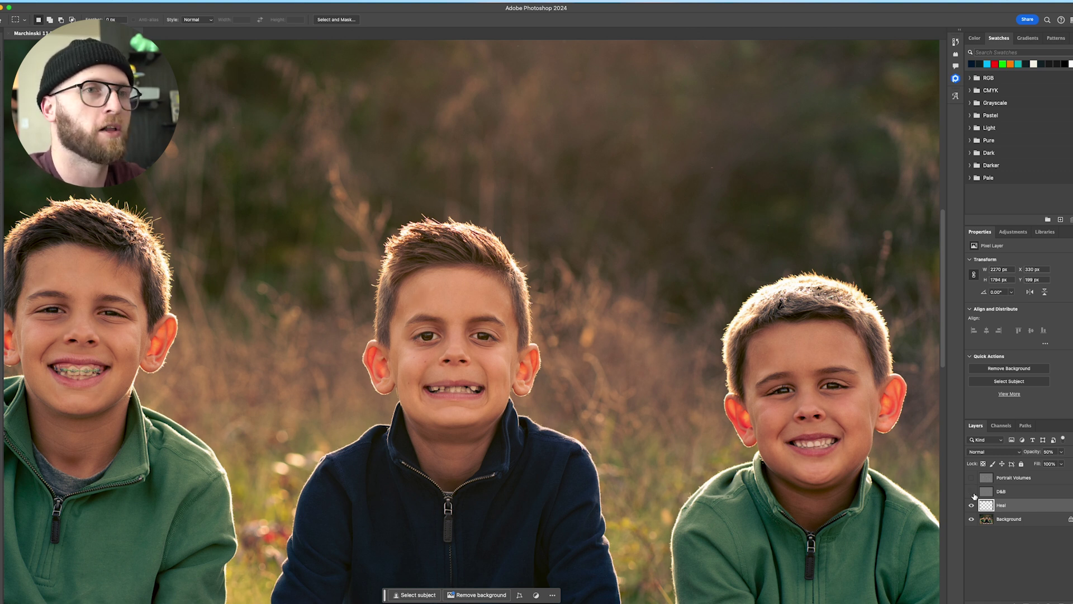
Step: Switch the Portrait Volumes and D&B layers on and off separately and together to compare their effects on the boys' faces
left_click(972, 478)
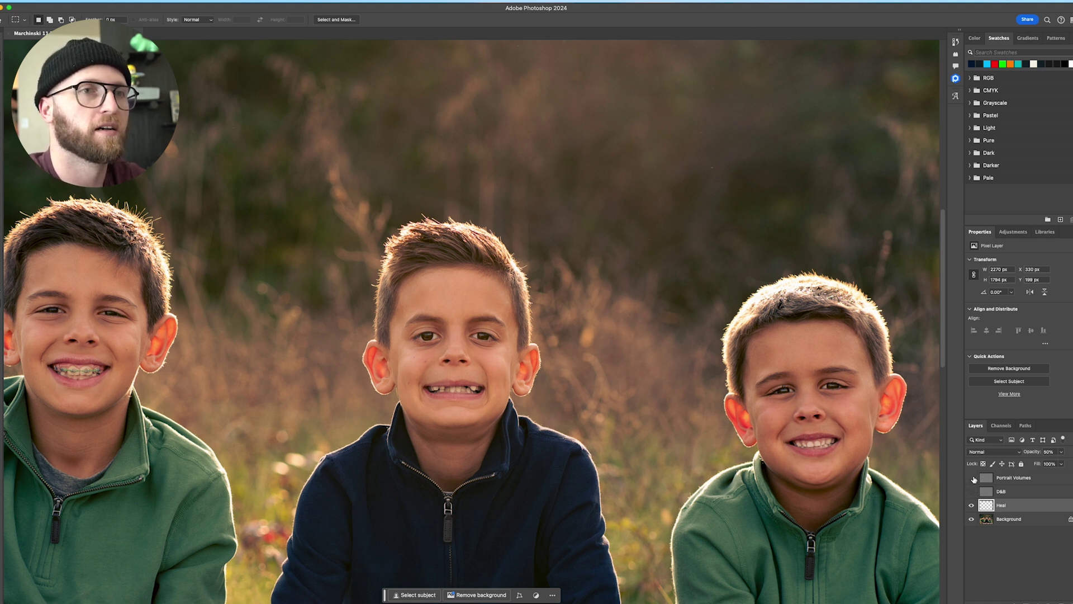
left_click(972, 478)
left_click(972, 478)
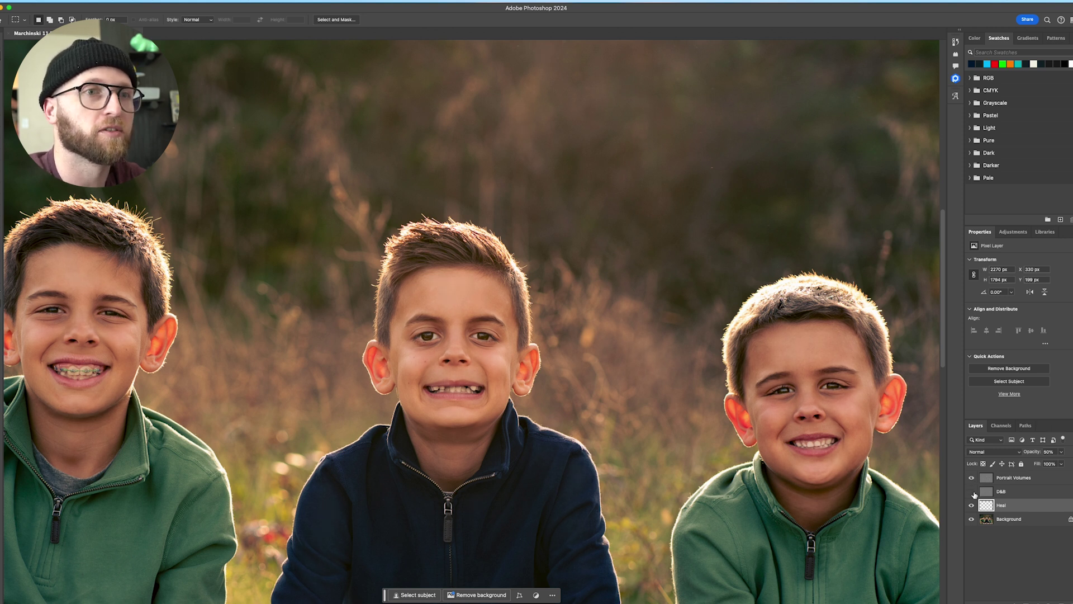
left_click(972, 492)
left_click(971, 477)
left_click(972, 477)
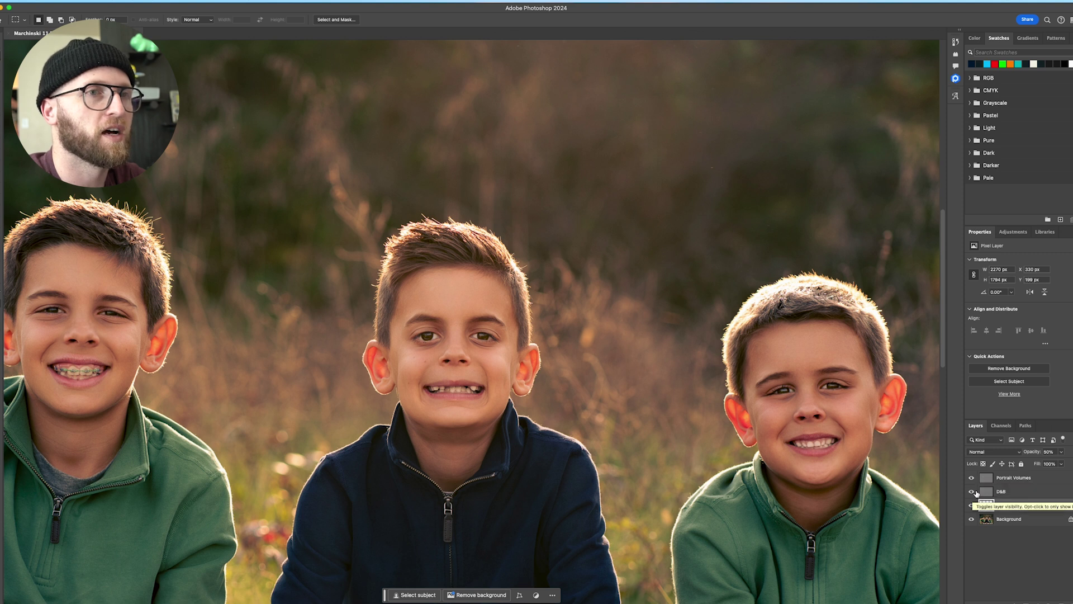
left_click(976, 493)
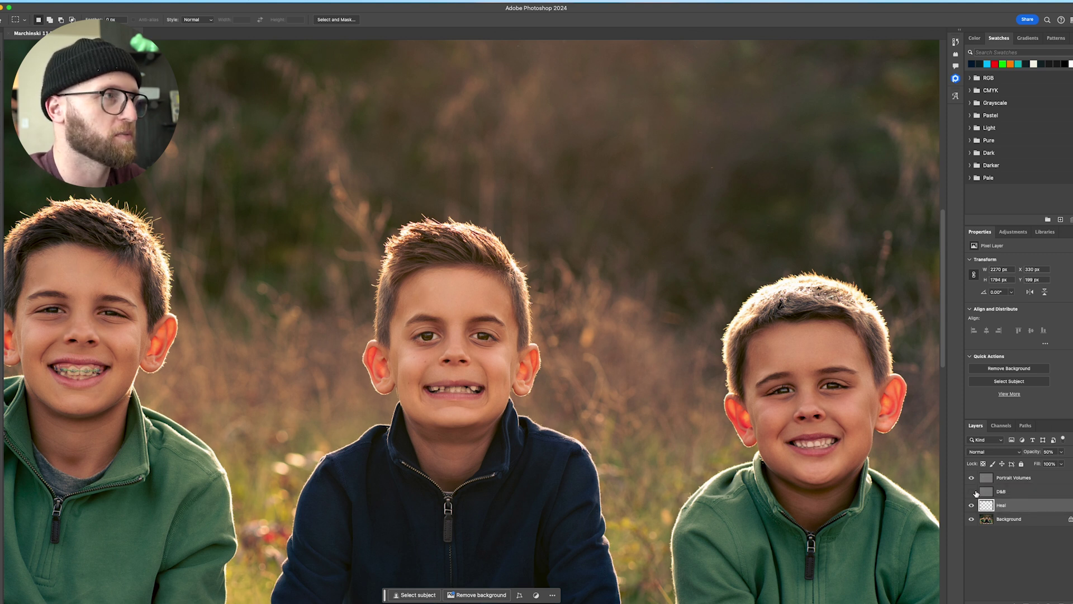
left_click(972, 477)
left_click(972, 478)
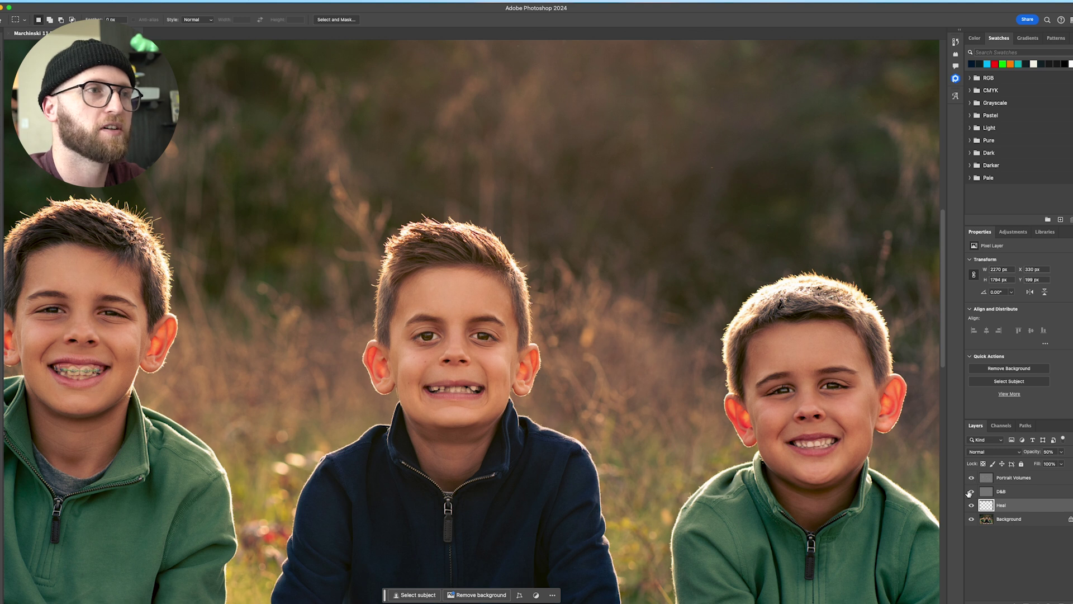
left_click(971, 478)
left_click(971, 478)
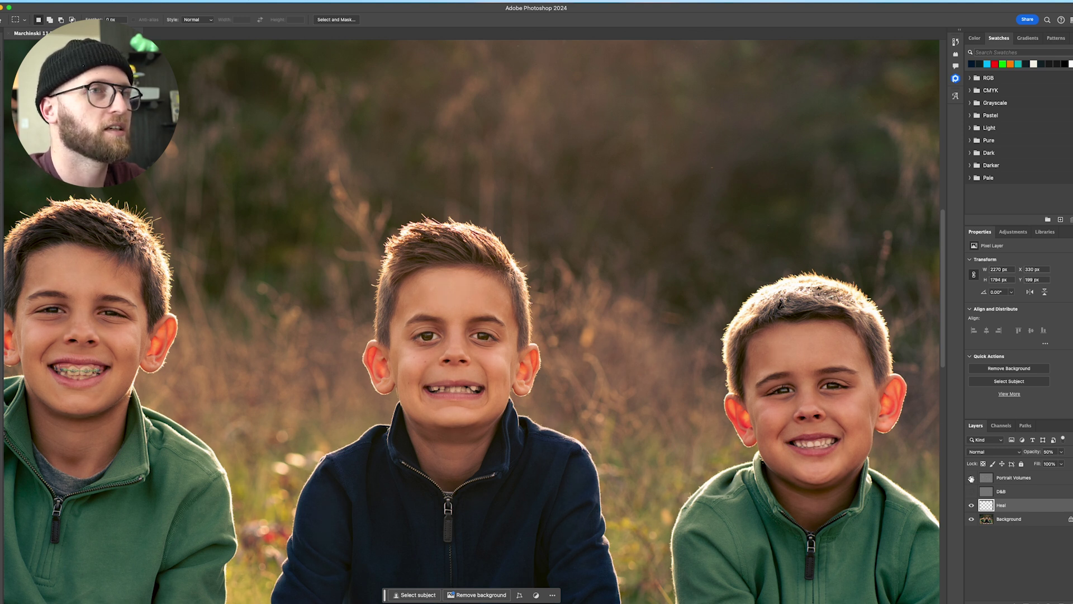
Step: Select the Portrait Volumes layer and toggle it repeatedly with D&B hidden to judge its effect, leaving Portrait Volumes shown
left_click(971, 478)
left_click(971, 478)
left_click(972, 479)
left_click(971, 478)
left_click(971, 479)
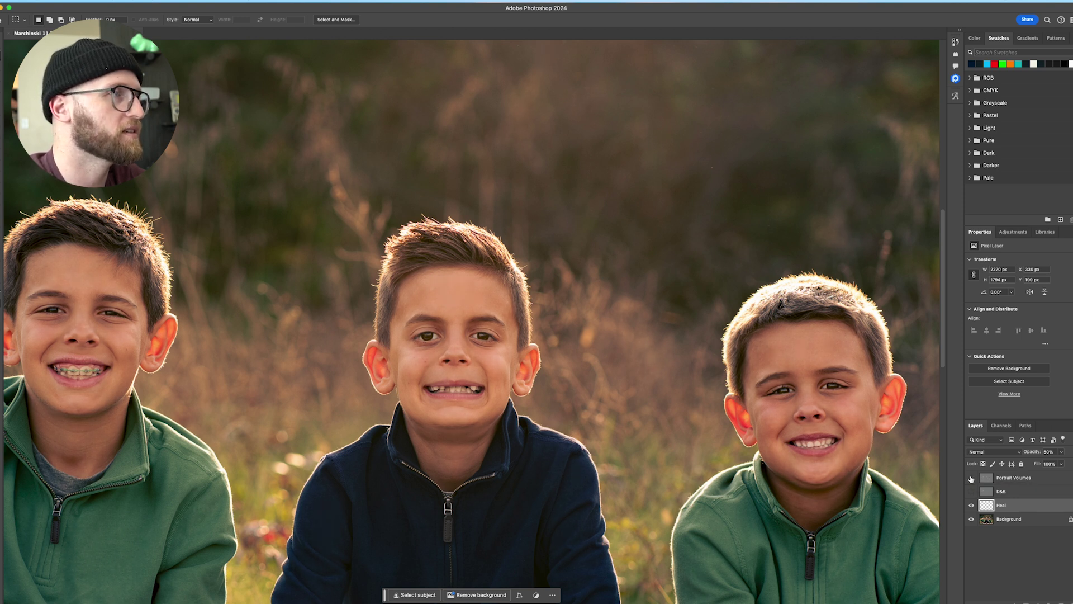
left_click(971, 478)
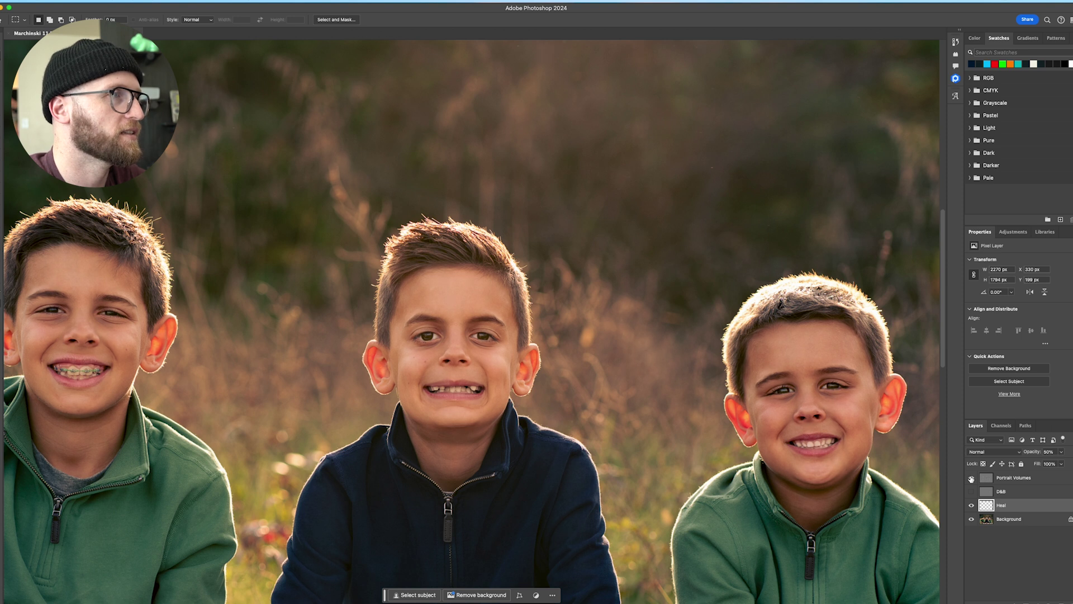
left_click(971, 478)
left_click(971, 479)
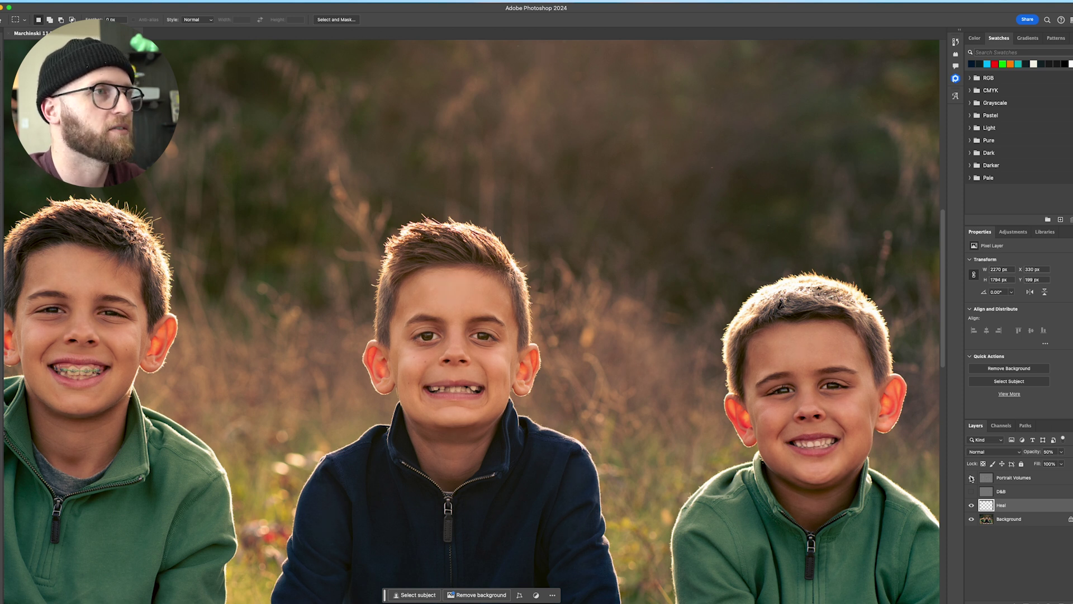
left_click(972, 478)
left_click(971, 478)
left_click(971, 478)
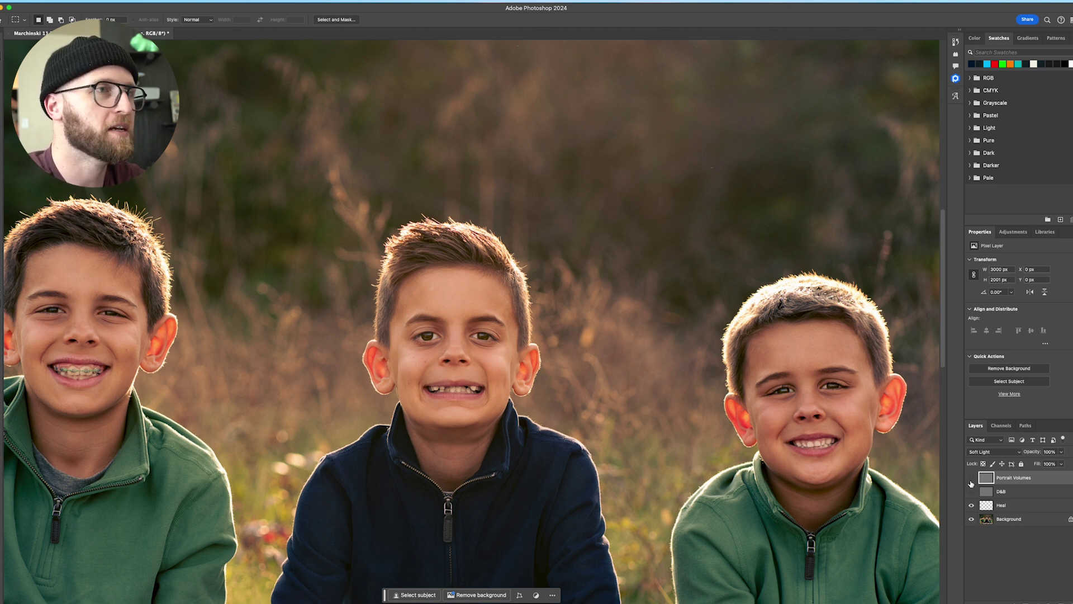
left_click(971, 478)
left_click(971, 479)
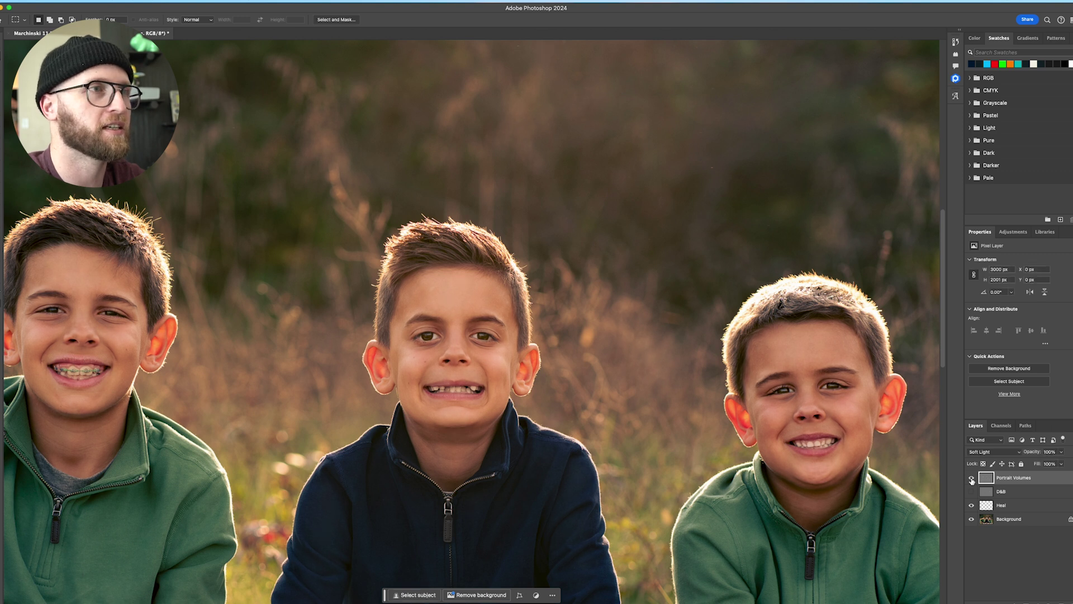
left_click(971, 479)
left_click(971, 479)
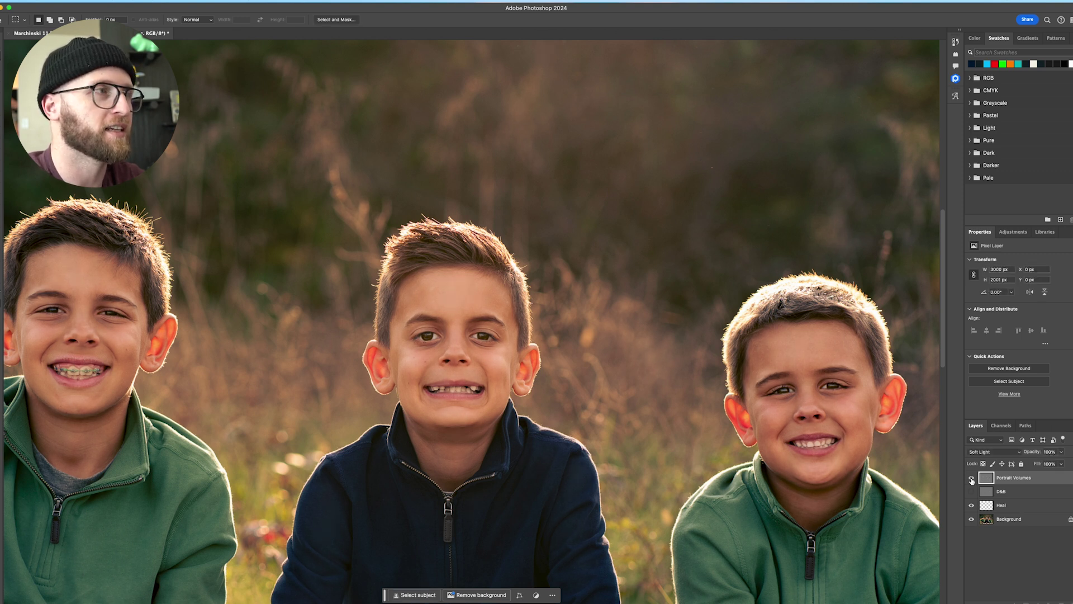
left_click(972, 478)
left_click(971, 478)
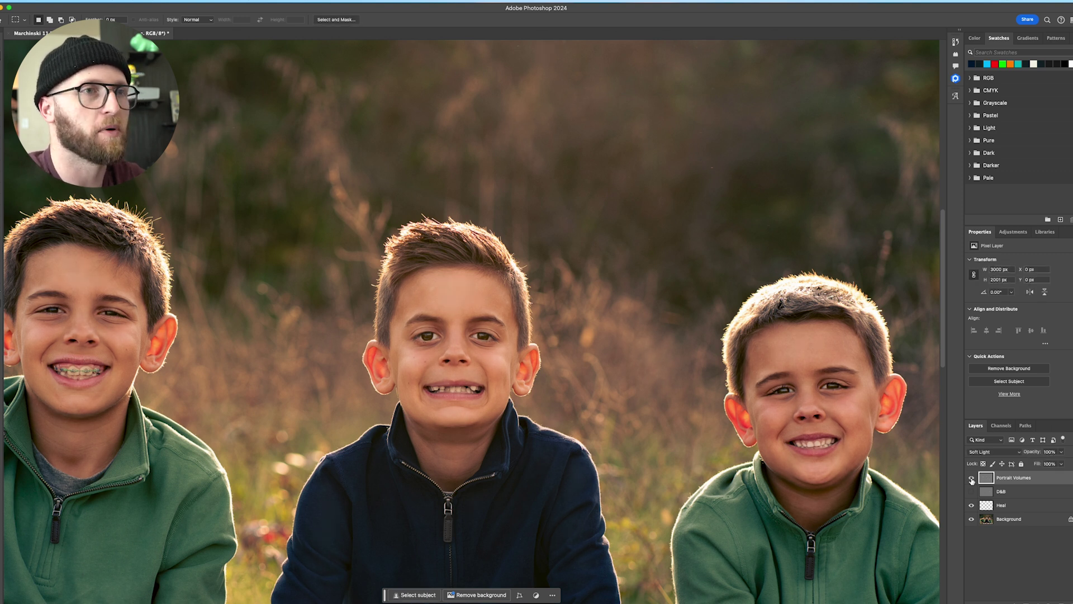
left_click(971, 479)
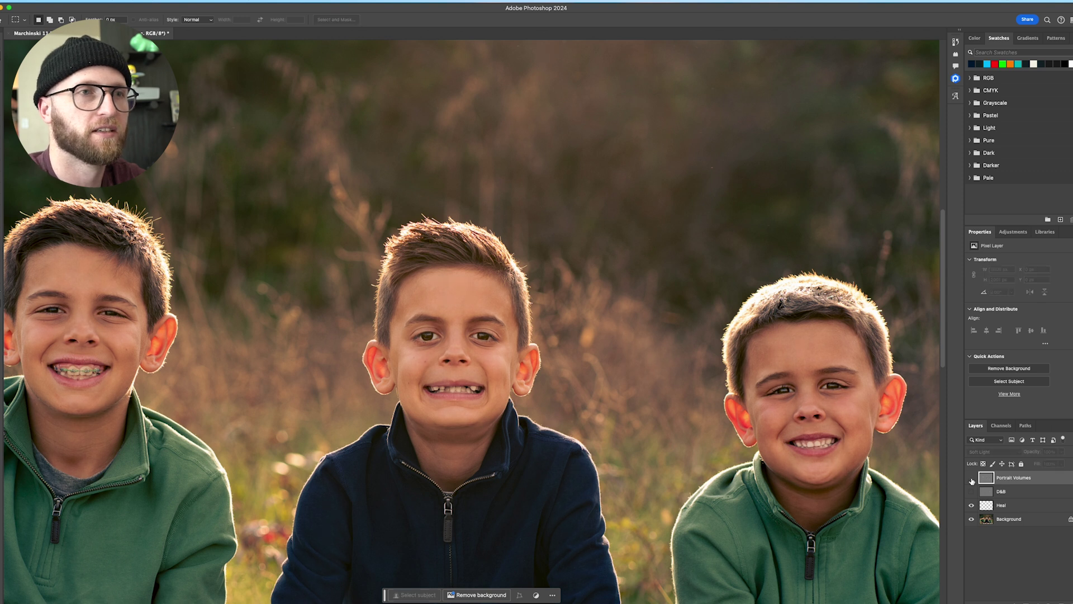
left_click(971, 479)
left_click(971, 478)
left_click(971, 479)
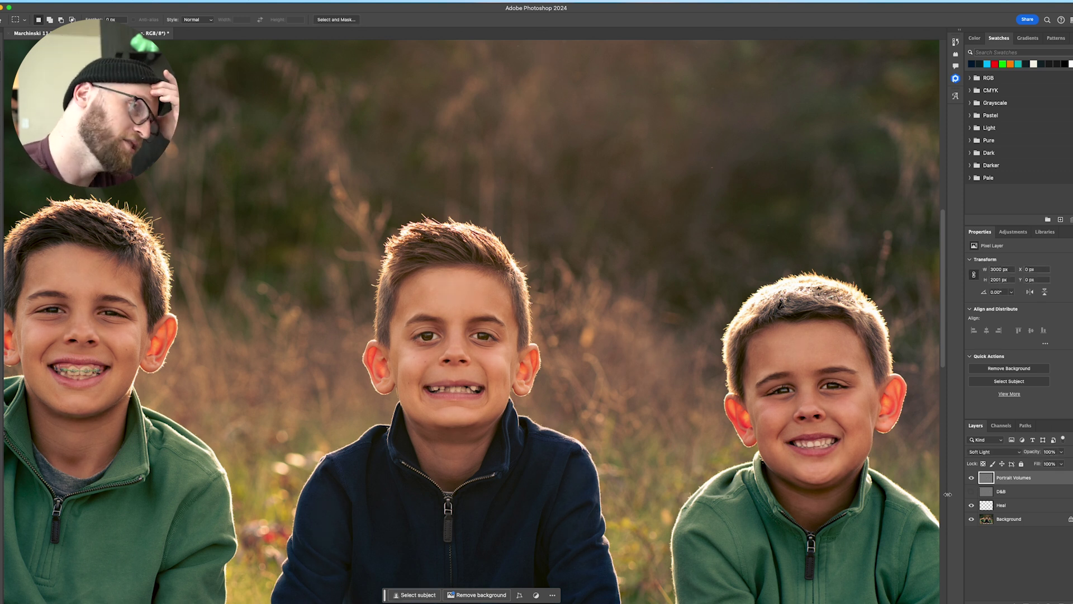
left_click(971, 478)
left_click(972, 477)
left_click(972, 478)
left_click(972, 478)
left_click(972, 478)
left_click(971, 477)
left_click(972, 478)
left_click(972, 477)
left_click(971, 477)
left_click(971, 478)
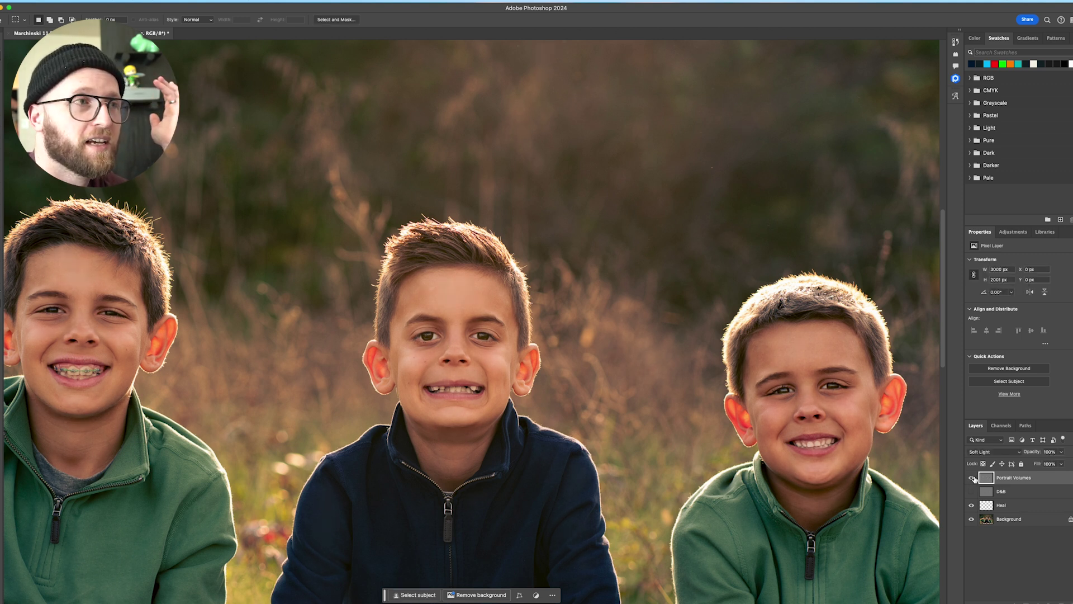
left_click(972, 478)
left_click(972, 478)
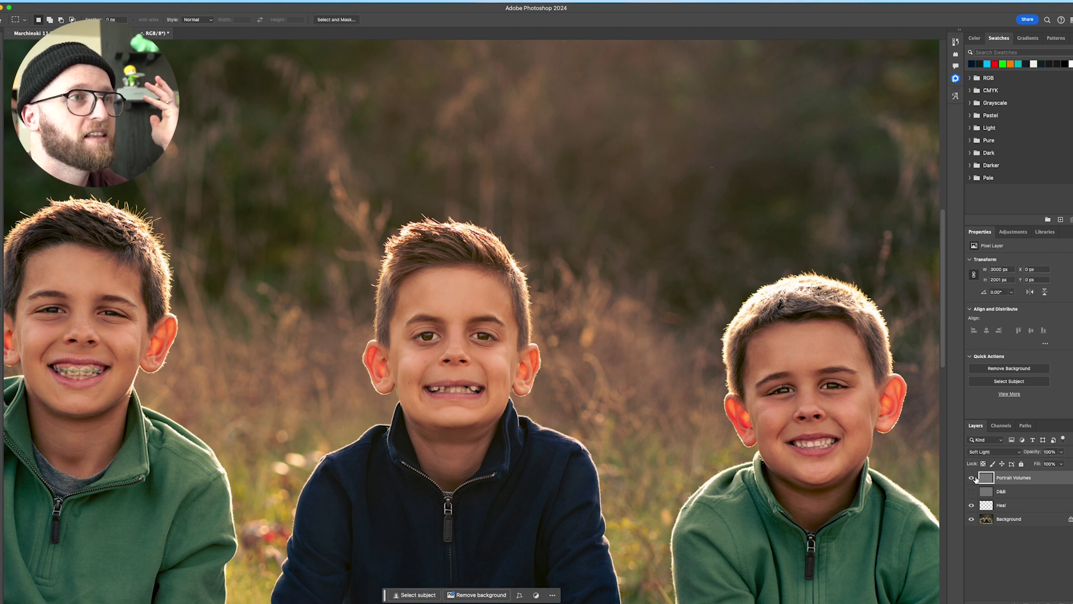
left_click(974, 479)
left_click(974, 478)
left_click(972, 478)
left_click(973, 478)
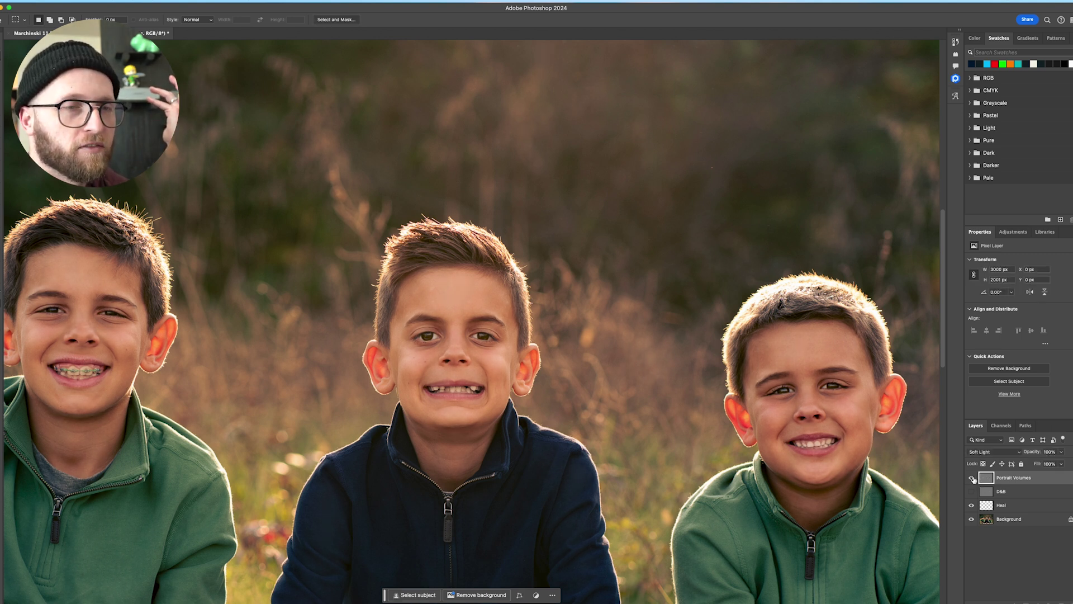
Step: Reframe the photo around all three boys and compare it with and without Portrait Volumes
left_click_drag(312, 310, 349, 275)
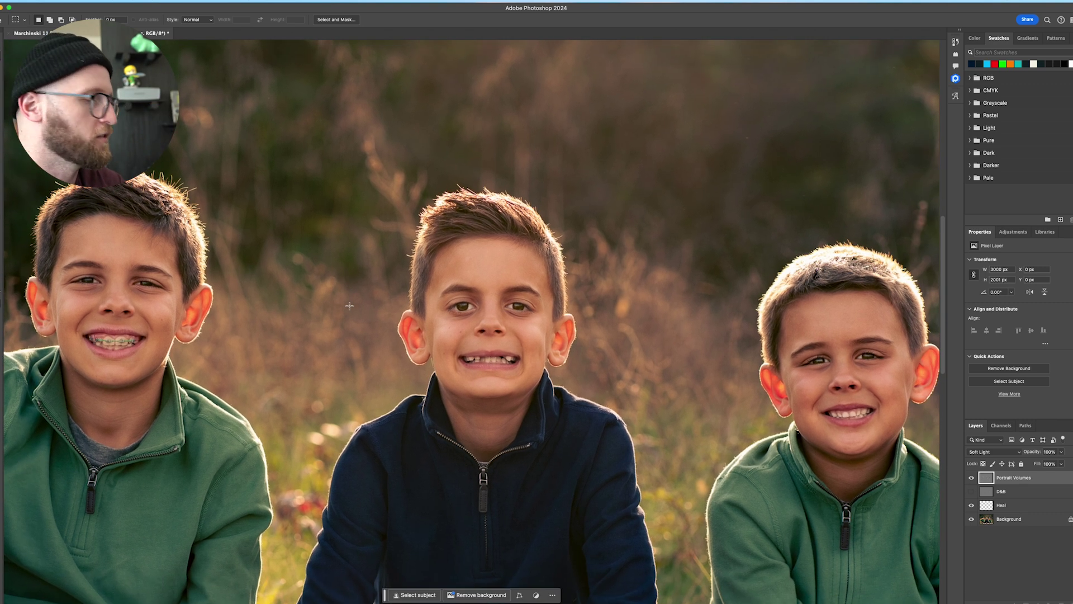
scroll(350, 306, "down", 2)
scroll(342, 312, "left", 1)
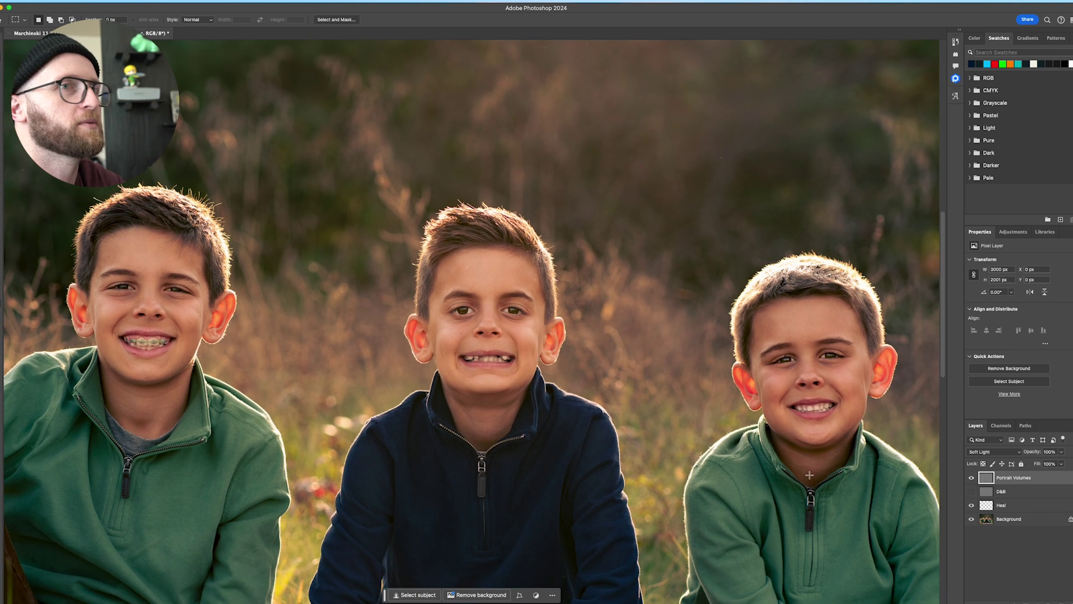
left_click(972, 479)
left_click(972, 478)
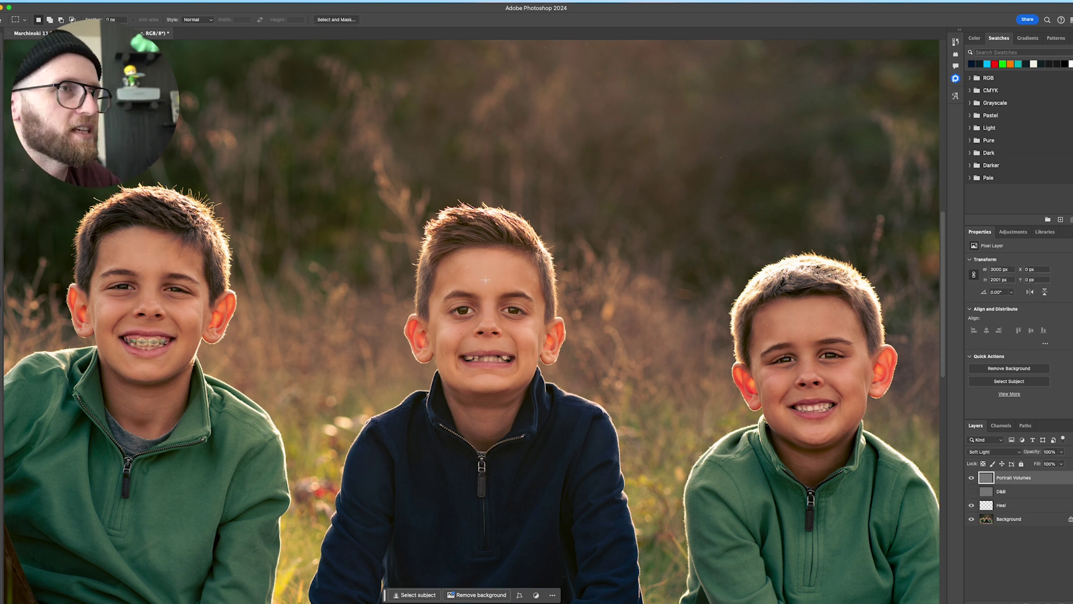
Step: Examine the middle boy's forehead and eyes up close with the Portrait Volumes layer on and off
scroll(489, 277, "up", 5)
scroll(489, 277, "down", 4)
scroll(489, 277, "up", 4)
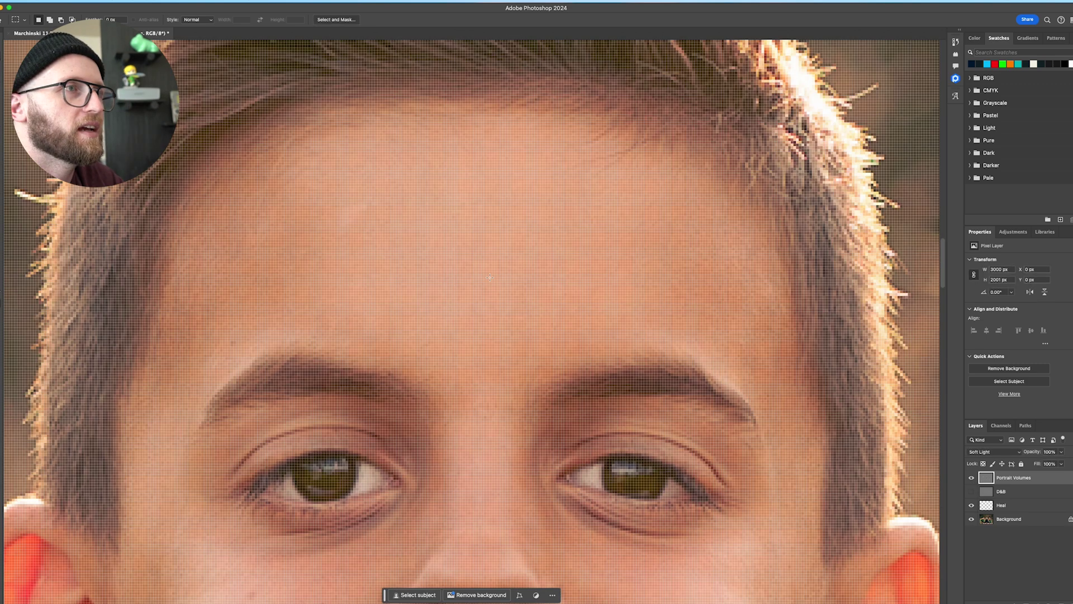
scroll(490, 277, "down", 3)
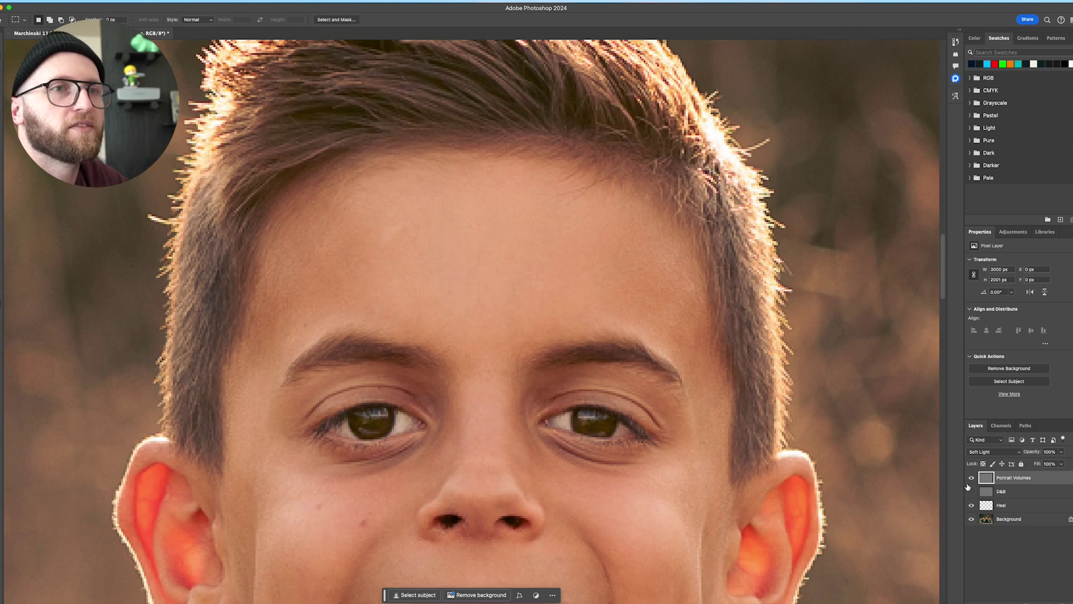
left_click(973, 481)
left_click(973, 480)
left_click(973, 481)
left_click(973, 481)
left_click(972, 481)
left_click(973, 481)
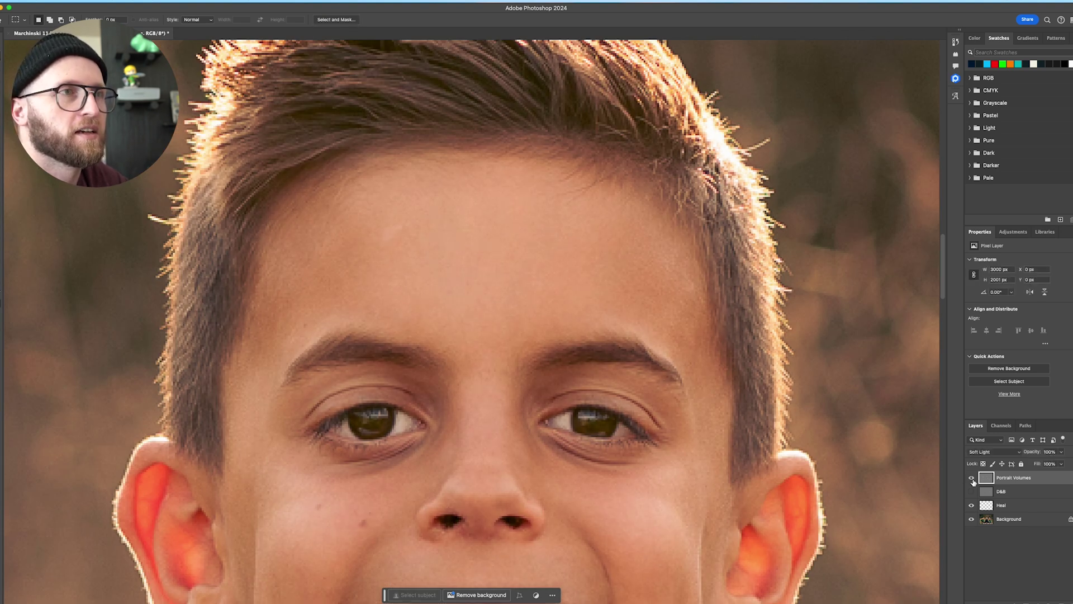
left_click(973, 481)
left_click(973, 481)
left_click(973, 480)
left_click(973, 480)
left_click(973, 481)
left_click(973, 481)
left_click(973, 480)
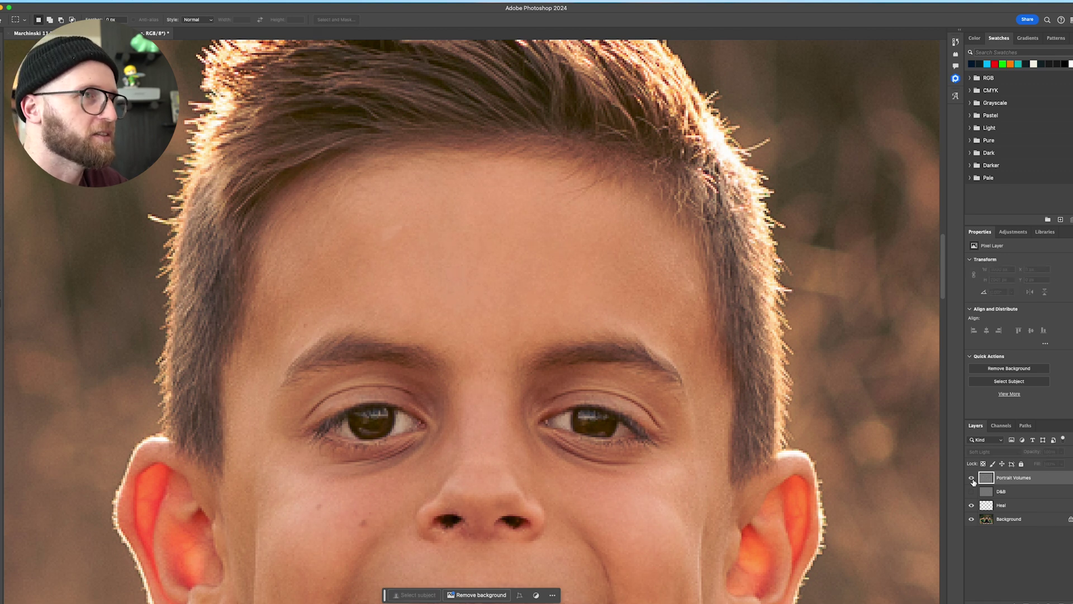
left_click(973, 480)
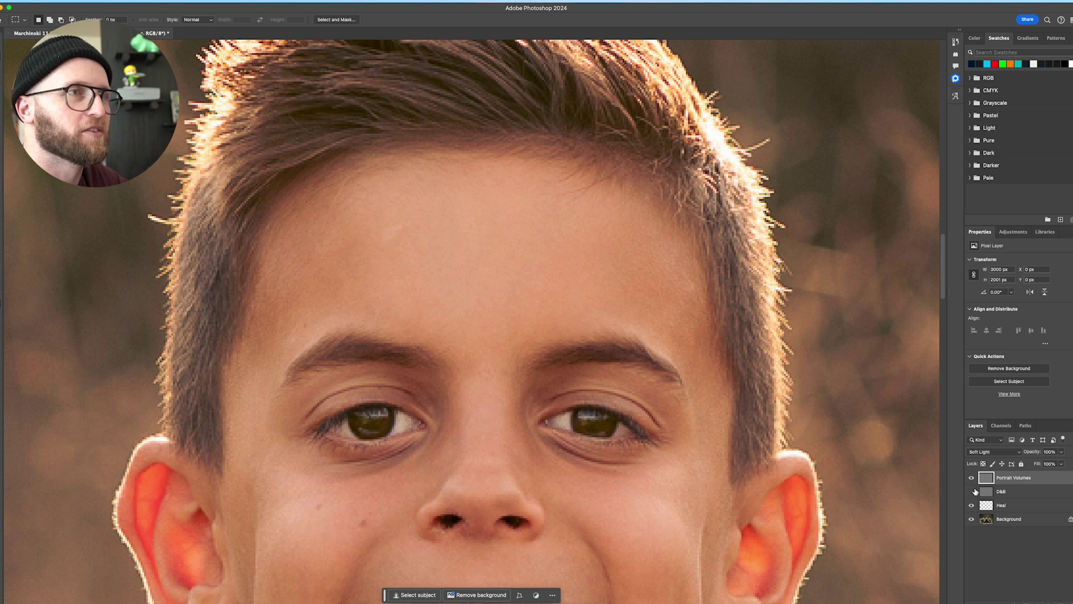
left_click(972, 492)
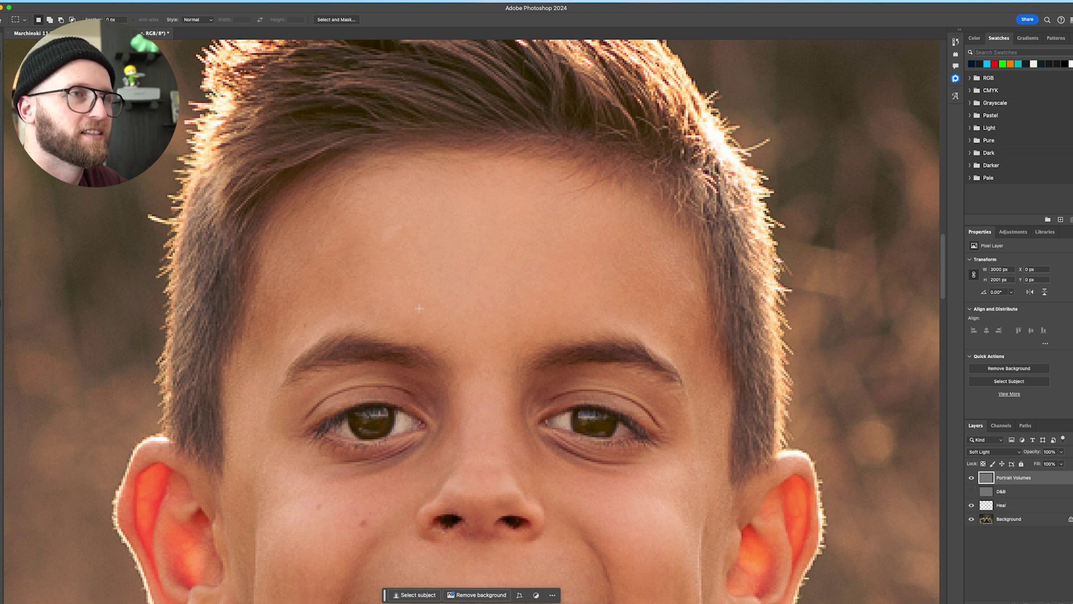
Step: Reframe from the middle boy's face to all three boys and compare the photo with Portrait Volumes on and off, leaving it shown
scroll(437, 387, "right", 1)
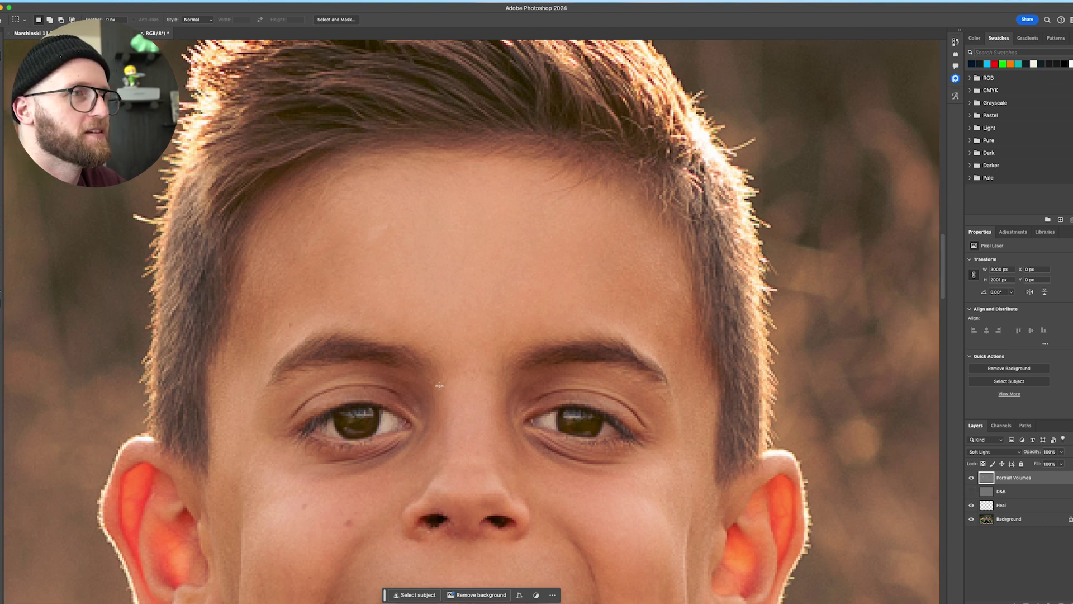
scroll(335, 373, "down", 5)
left_click_drag(195, 270, 403, 323)
scroll(403, 323, "down", 1)
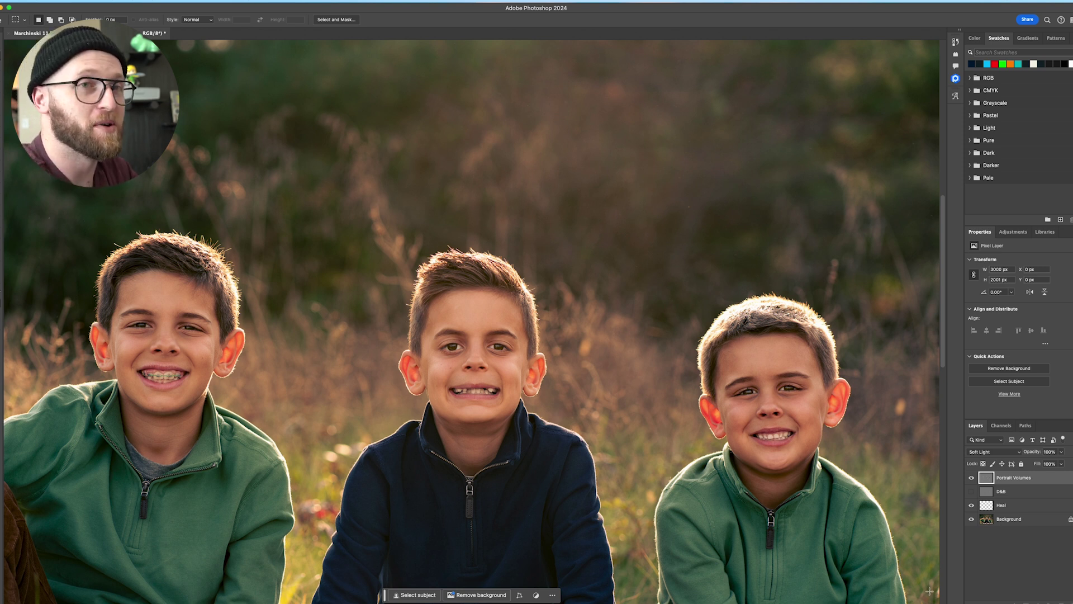
left_click(972, 478)
left_click(972, 478)
left_click(972, 478)
left_click(972, 478)
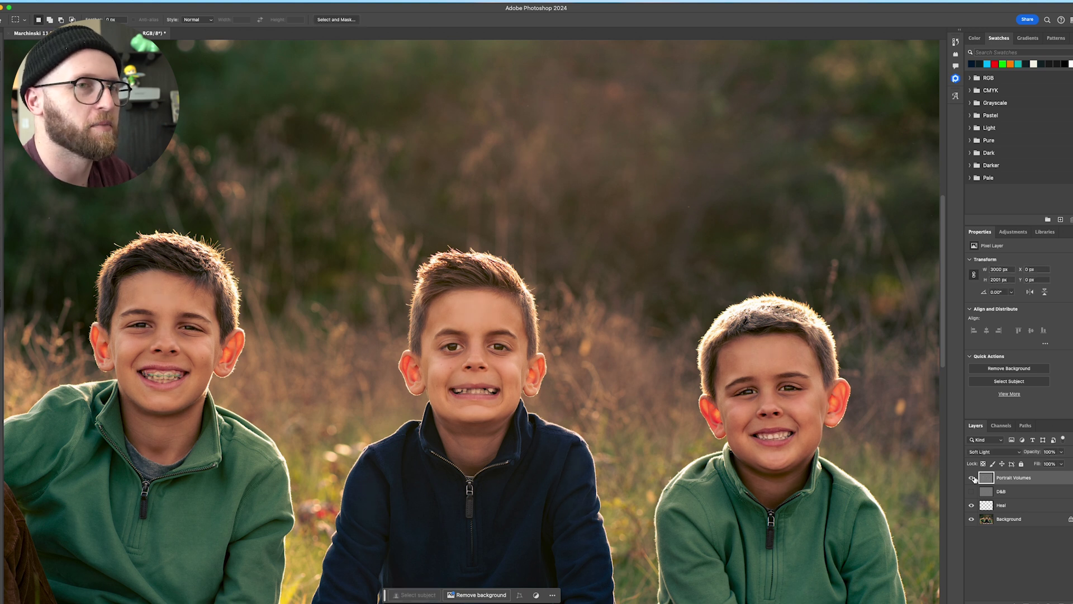
left_click(972, 478)
left_click(972, 477)
left_click(972, 478)
left_click(972, 478)
Step: Activate the Crop tool and toggle Portrait Volumes repeatedly to compare its effect on the three boys, leaving the layer hidden
key("c")
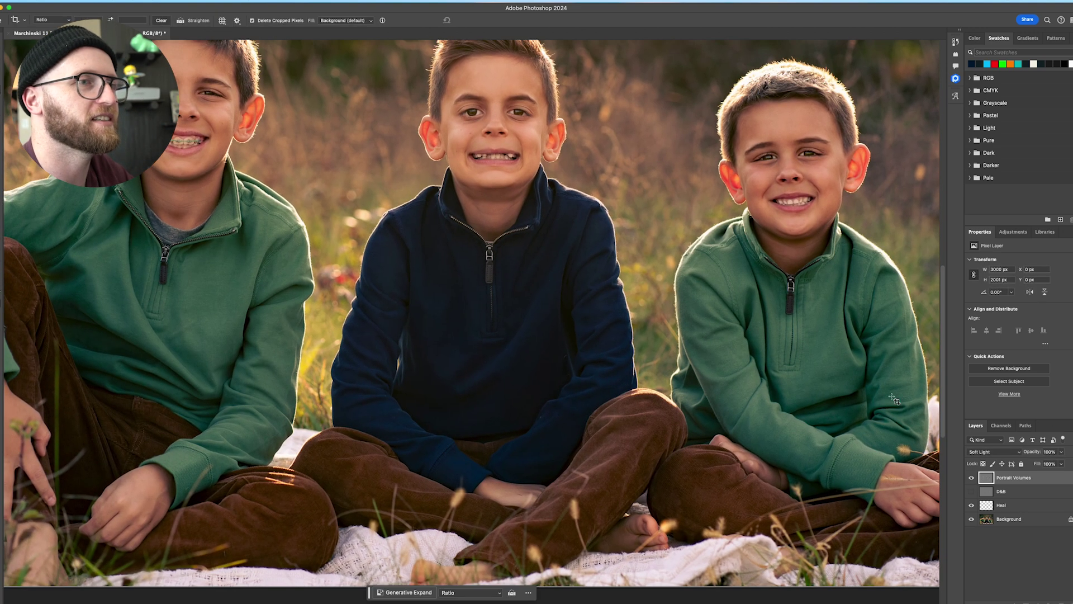
left_click(972, 478)
left_click(972, 479)
left_click(972, 479)
left_click(972, 479)
left_click(973, 479)
left_click(972, 479)
left_click(972, 479)
left_click(972, 479)
left_click(973, 479)
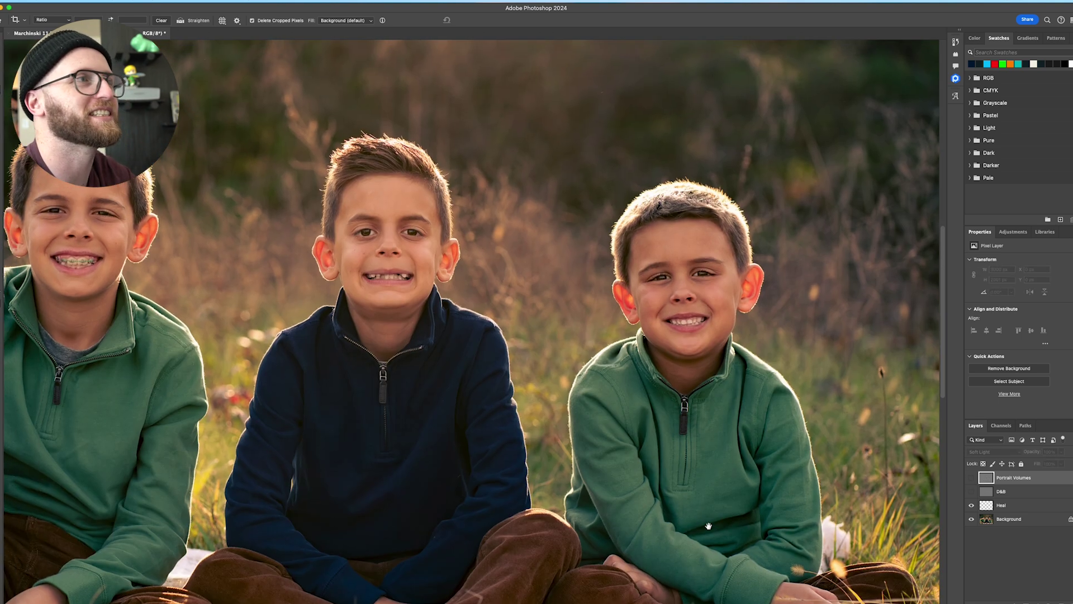
left_click_drag(708, 526, 574, 427)
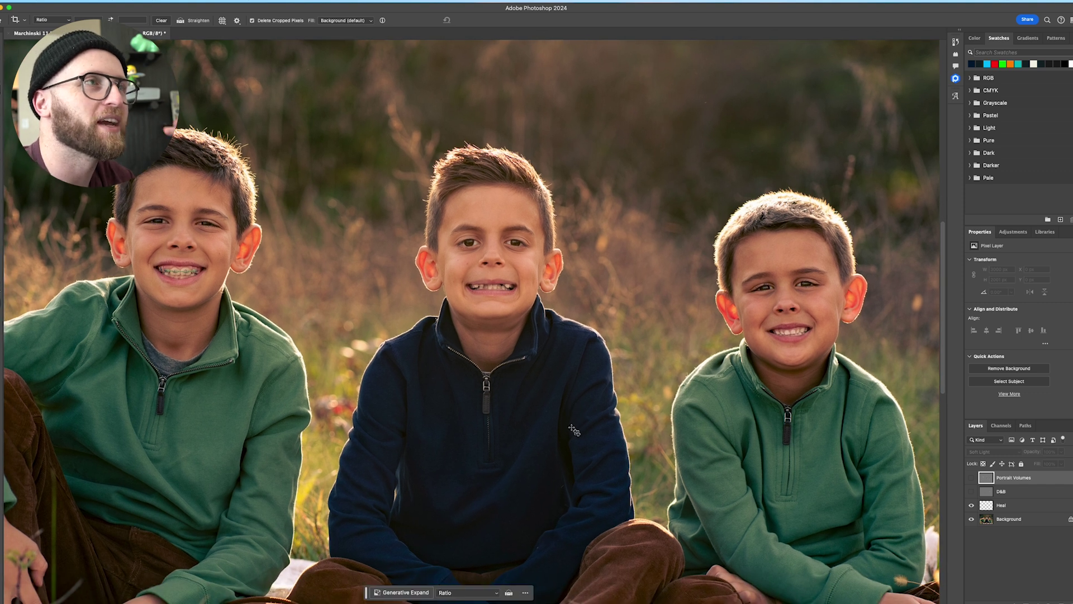